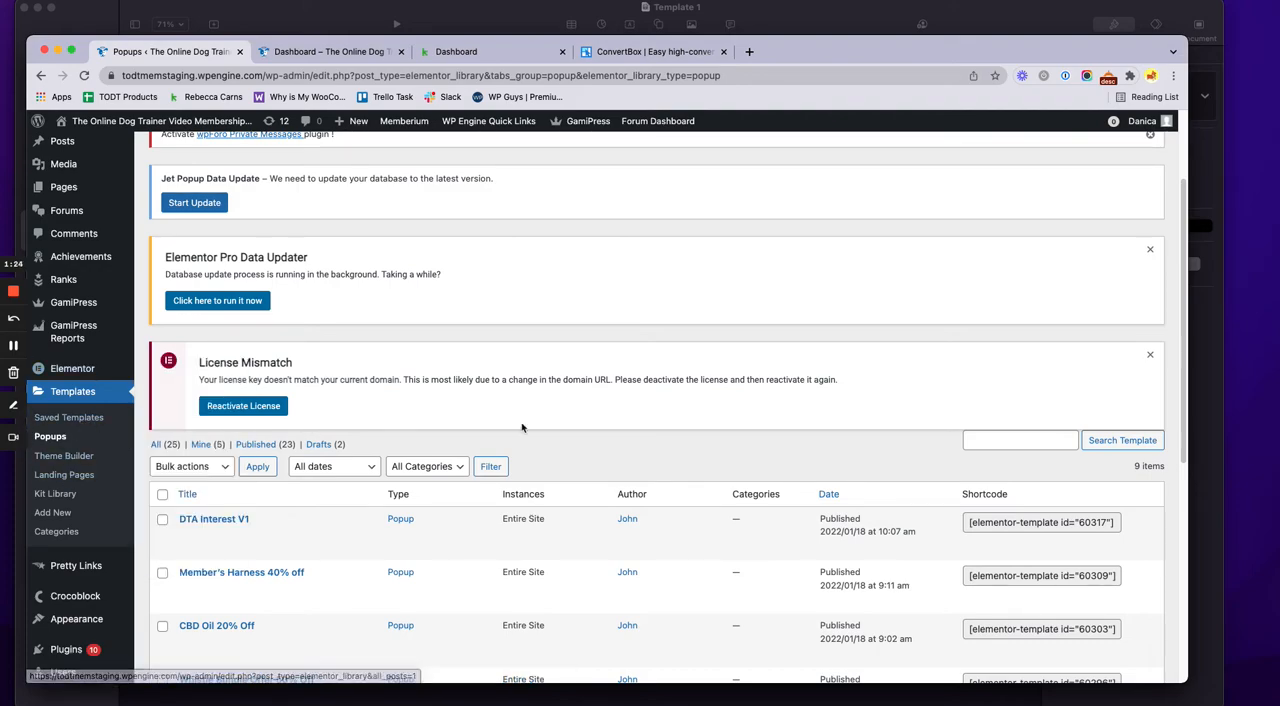
# Look through the list of Elementor popup templates and the entries it contains
pyautogui.scroll(1, 534, 427)
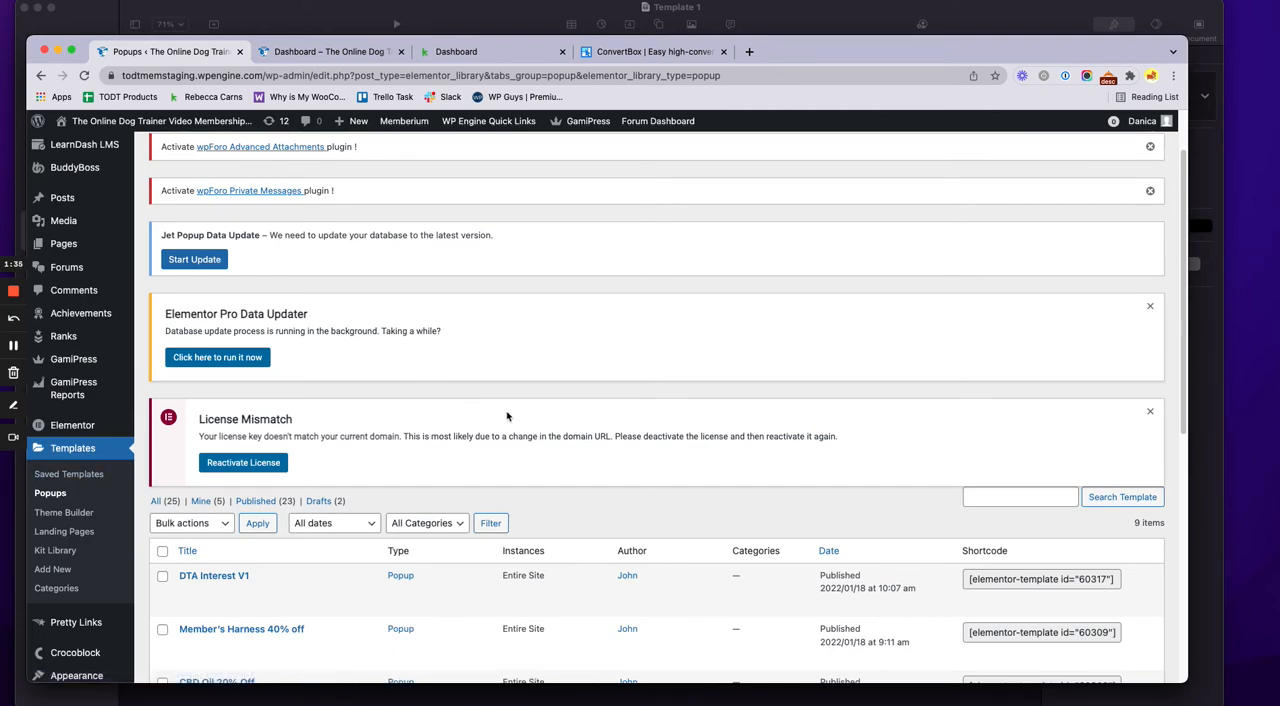
pyautogui.scroll(-1, 507, 416)
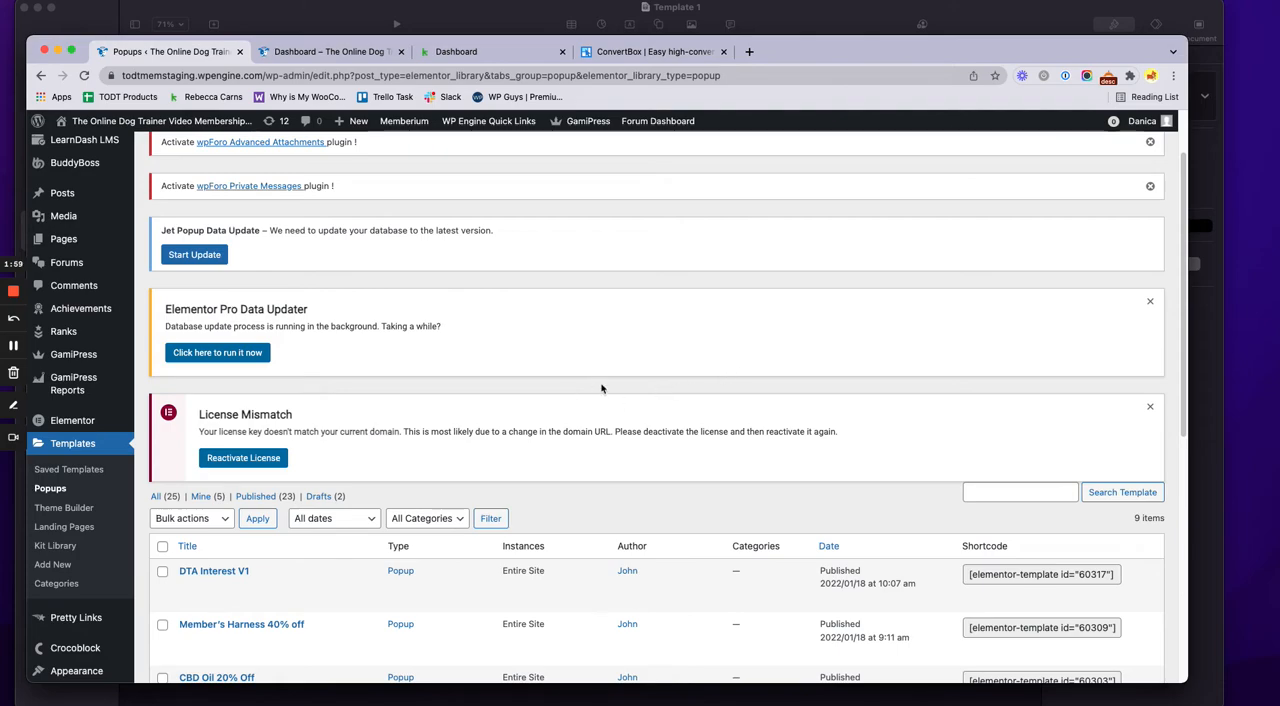
pyautogui.scroll(-4, 595, 395)
pyautogui.scroll(6, 466, 350)
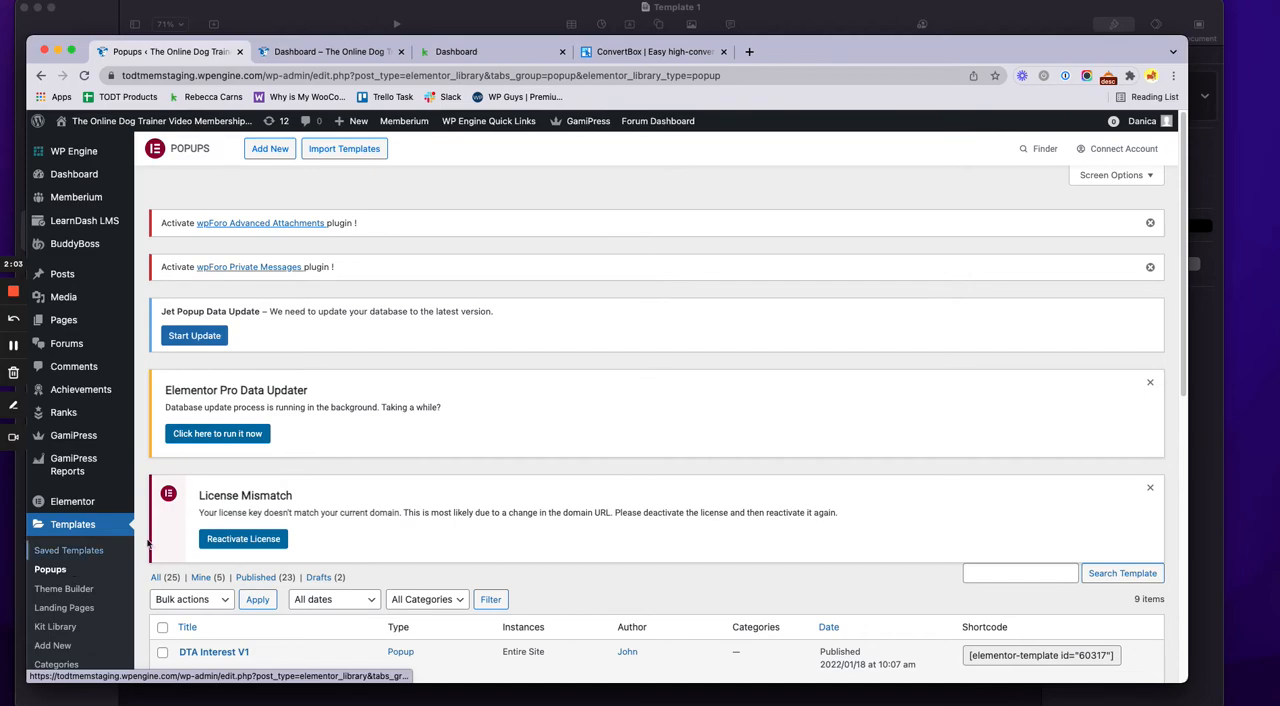
pyautogui.scroll(-5, 462, 470)
pyautogui.moveTo(459, 465)
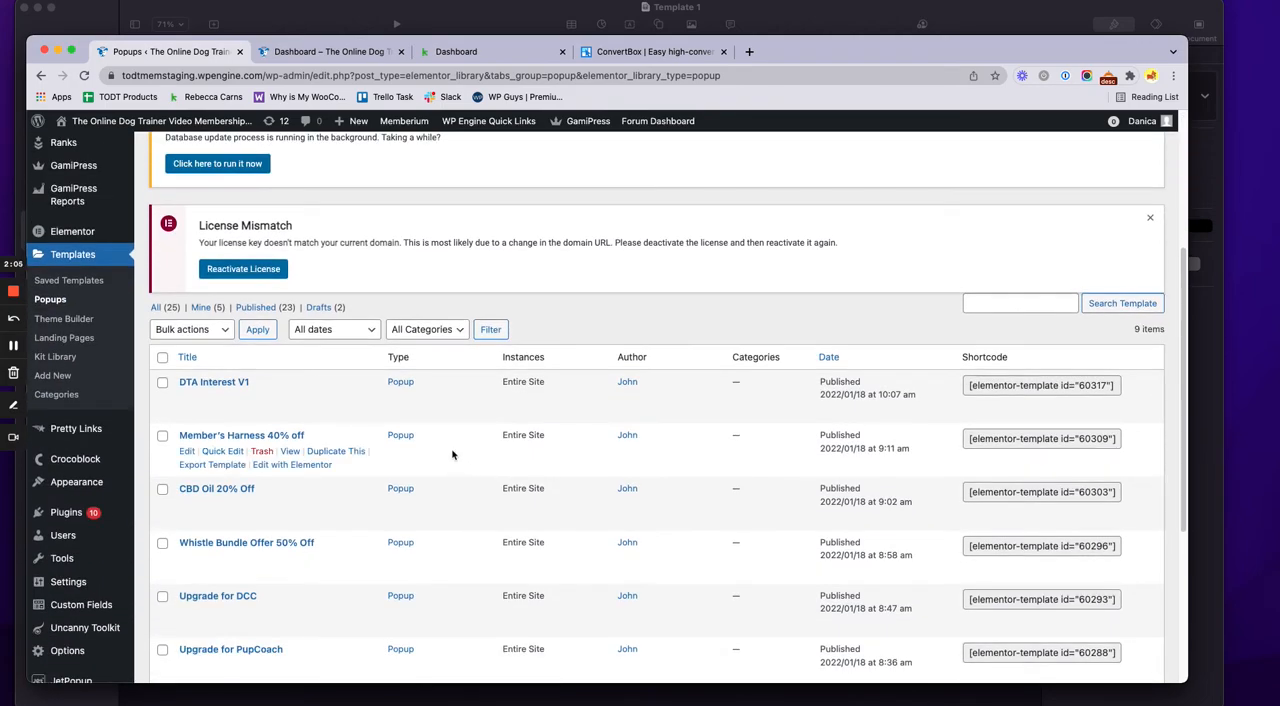
pyautogui.moveTo(410, 413)
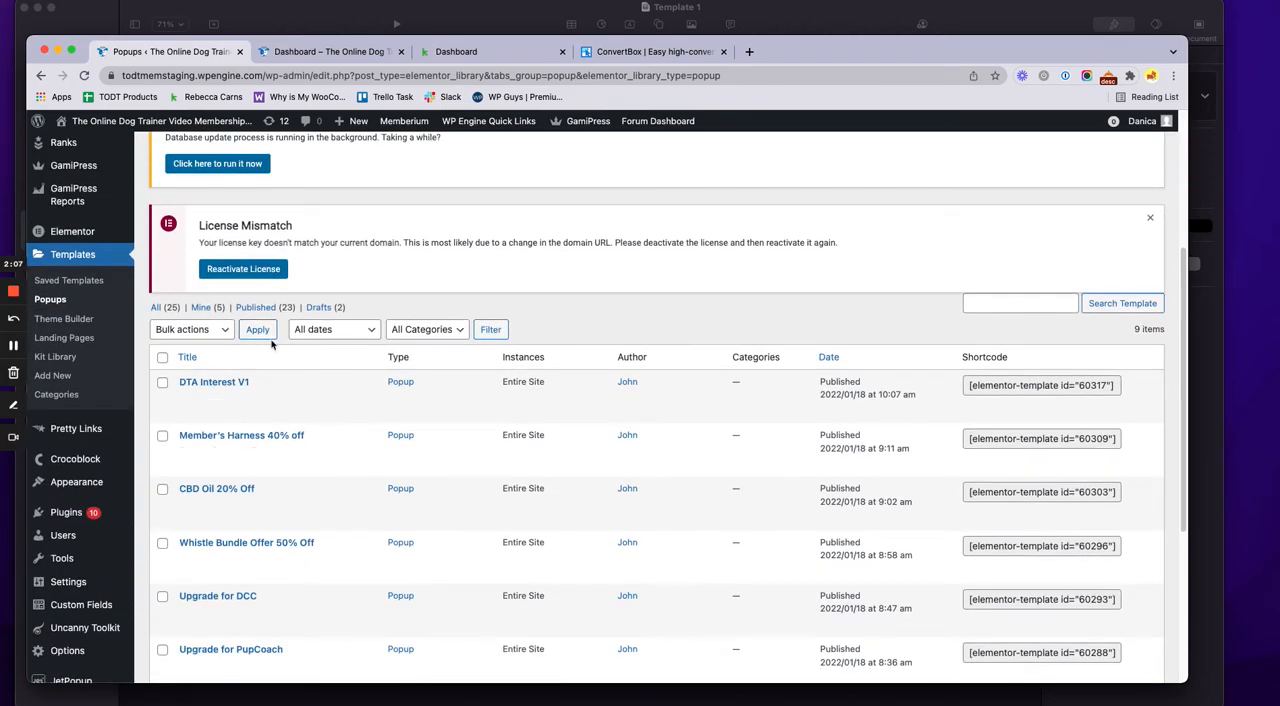
pyautogui.scroll(-3, 300, 460)
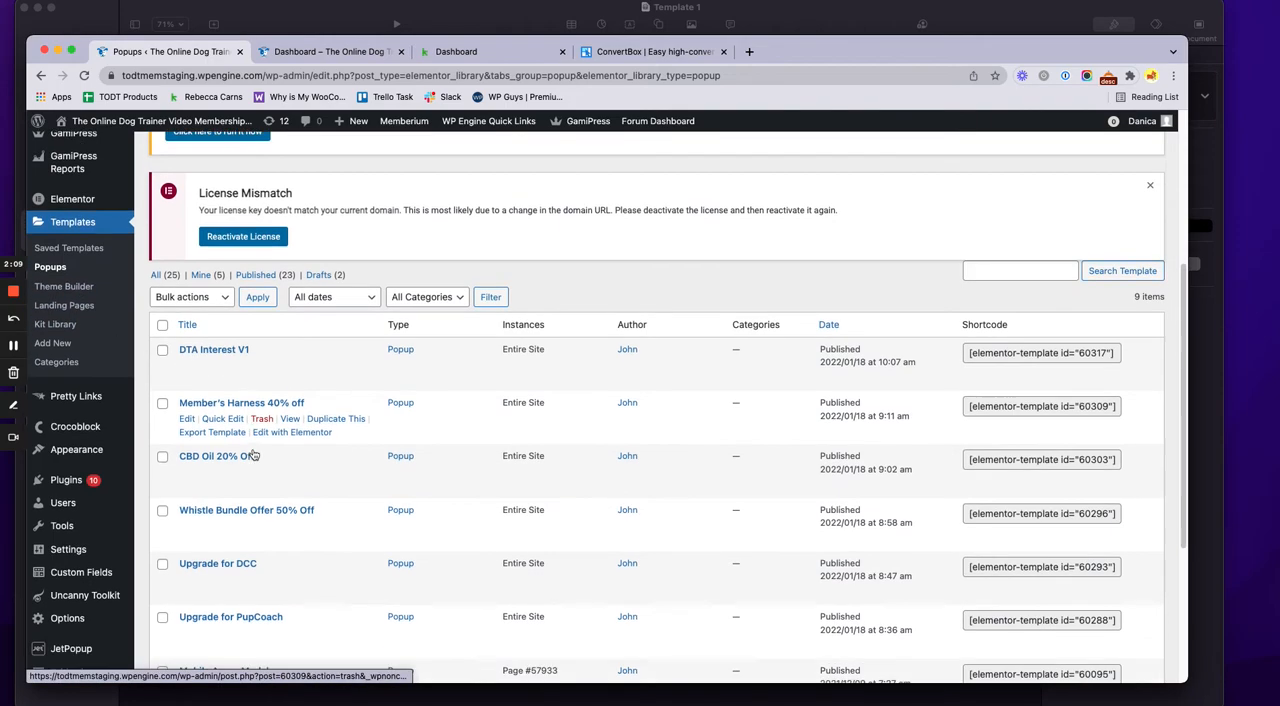
pyautogui.moveTo(283, 535)
pyautogui.moveTo(298, 476)
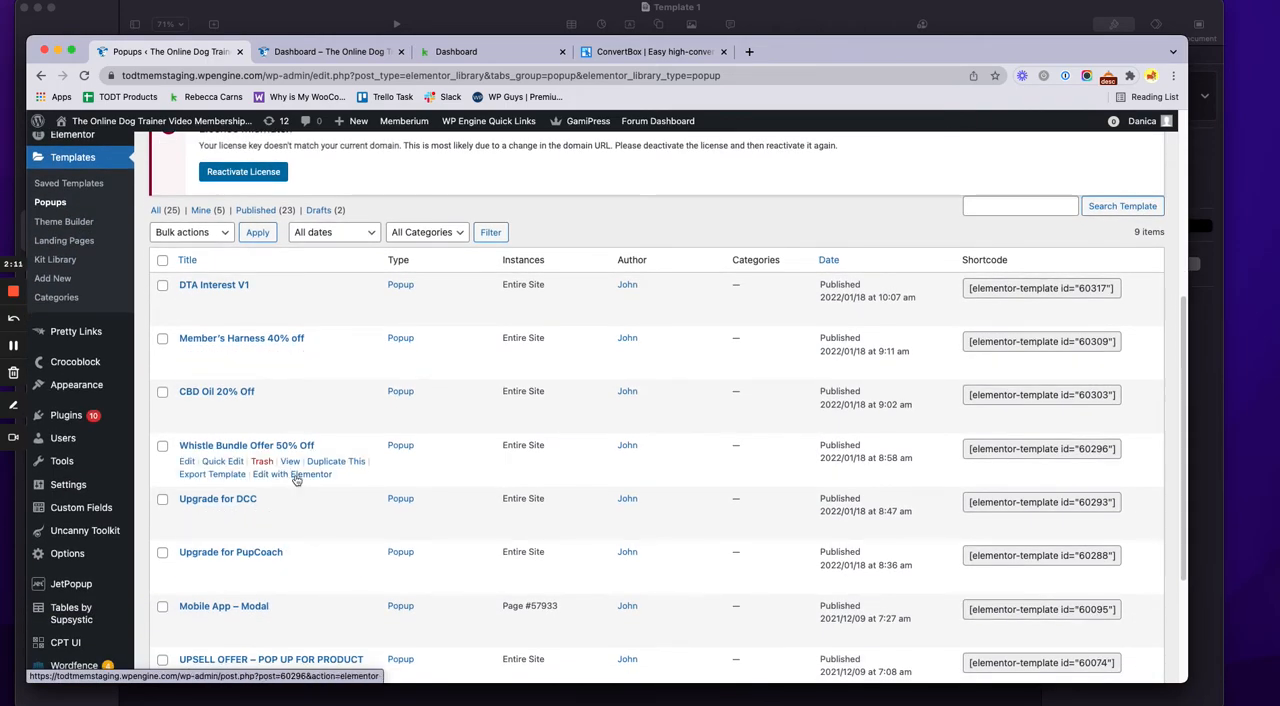
pyautogui.scroll(1, 323, 445)
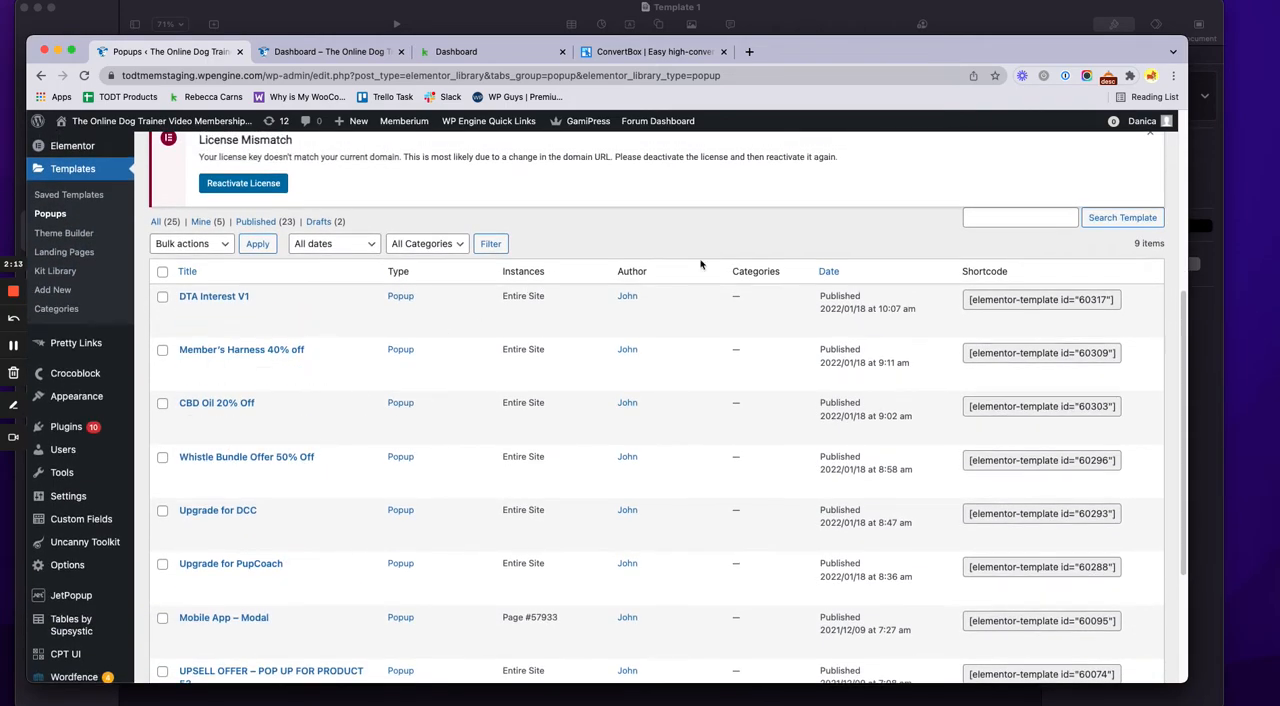
# Sort the popup templates by date, newest first
pyautogui.click(823, 272)
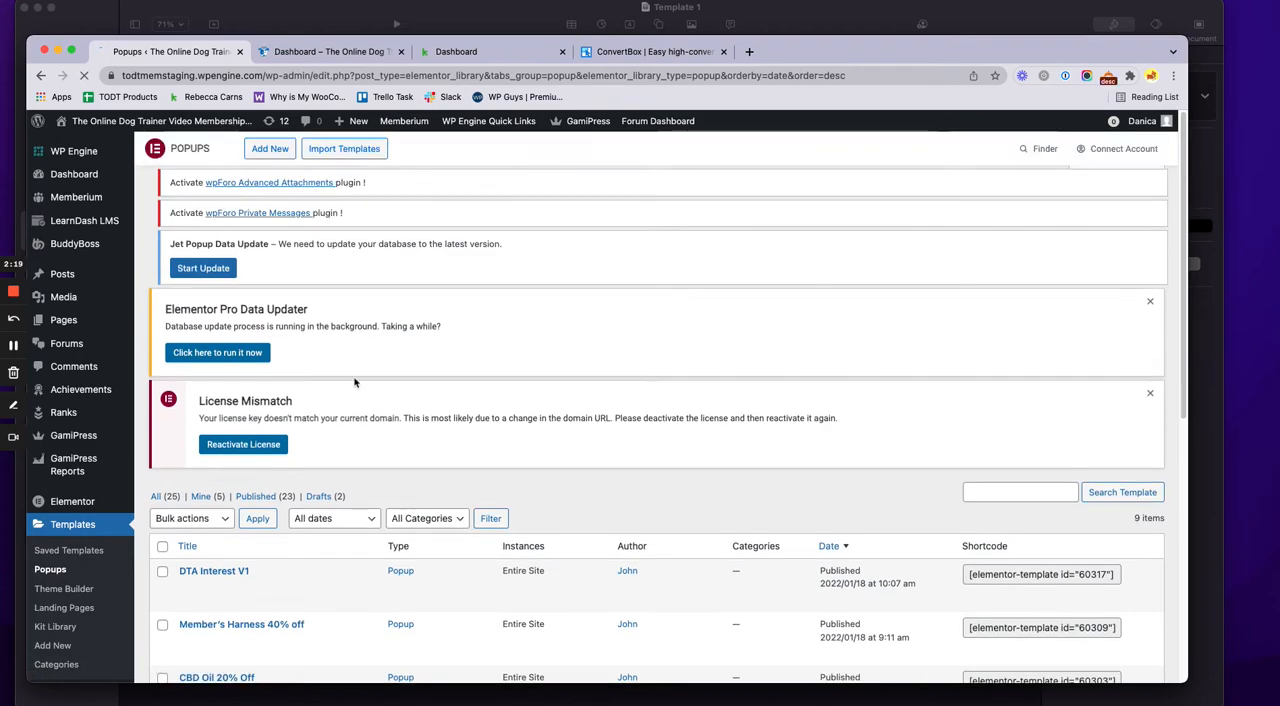
pyautogui.scroll(-1, 357, 400)
pyautogui.scroll(-2, 357, 407)
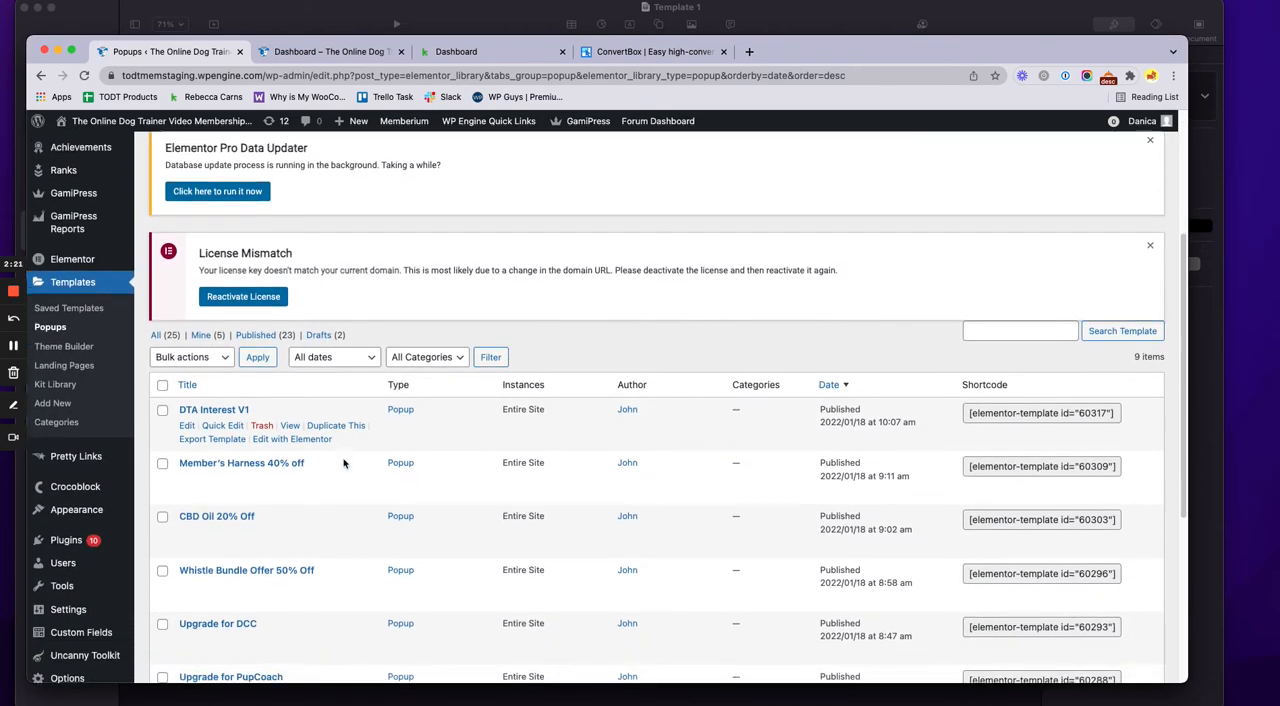
# Open the popup "UPSELL OFFER – POP UP FOR PRODUCT 53" for editing with Elementor
pyautogui.scroll(-2, 334, 492)
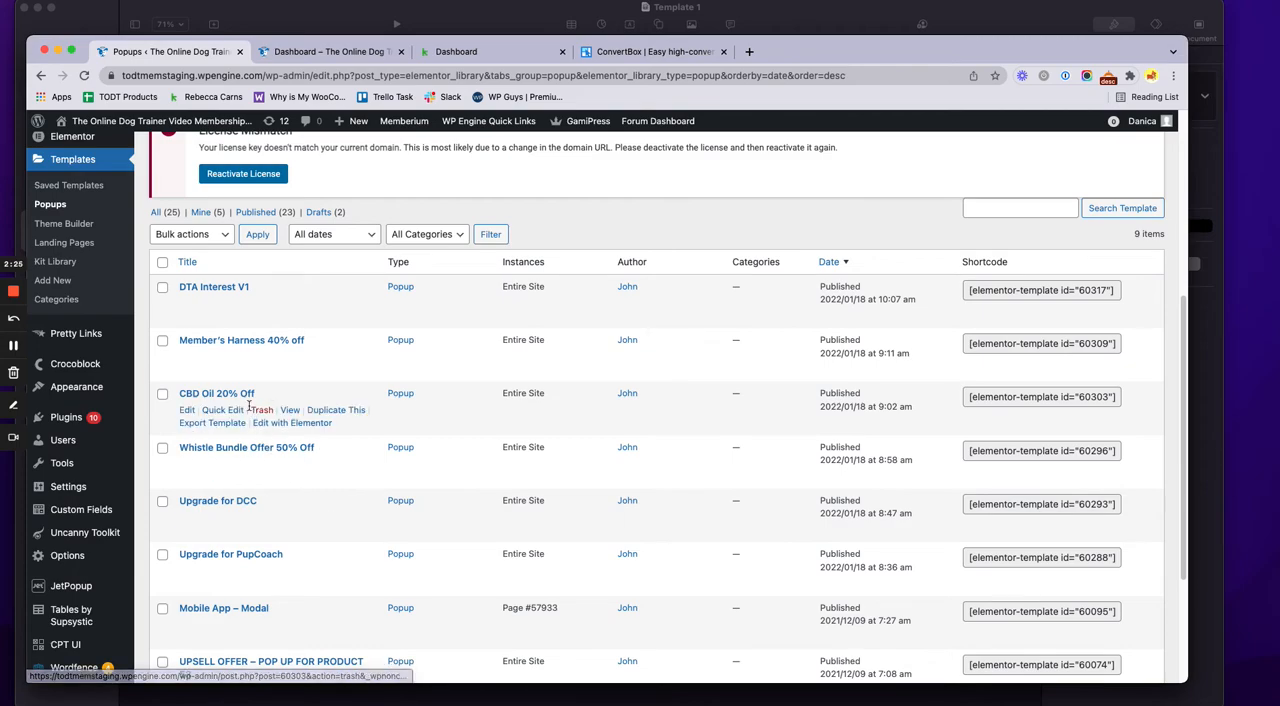
pyautogui.scroll(-3, 325, 411)
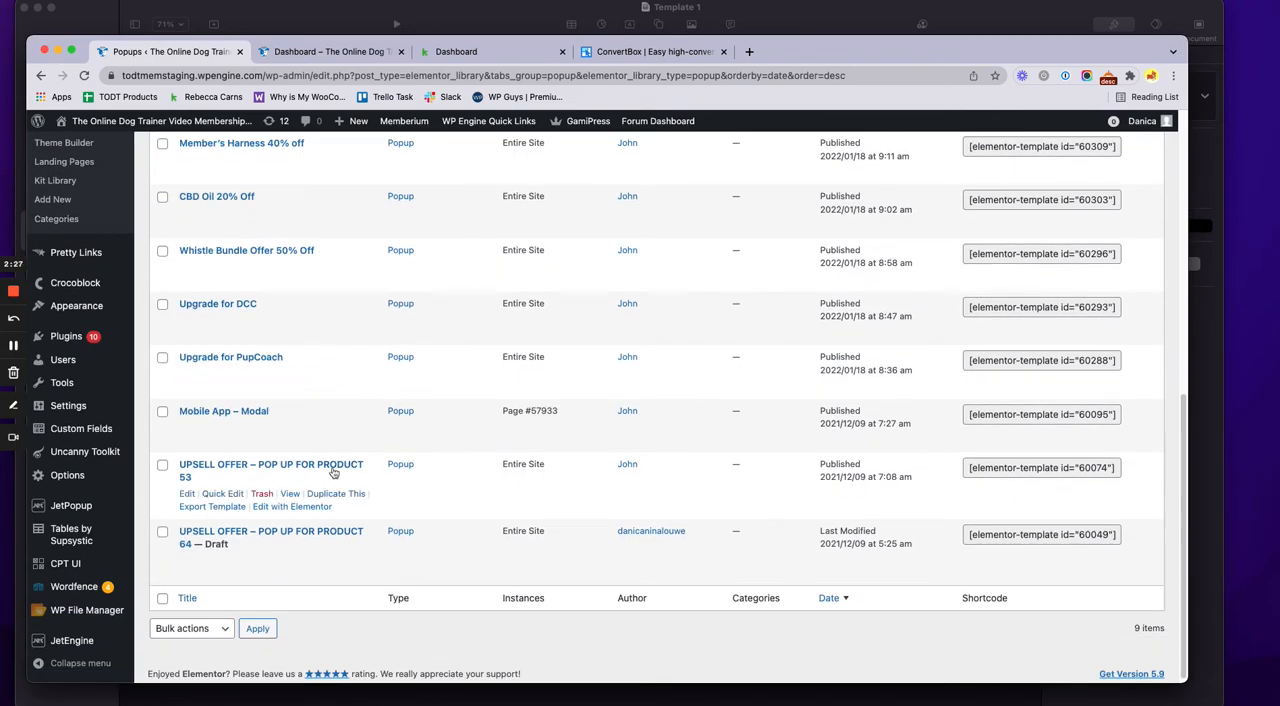
pyautogui.click(293, 511)
pyautogui.scroll(3, 443, 480)
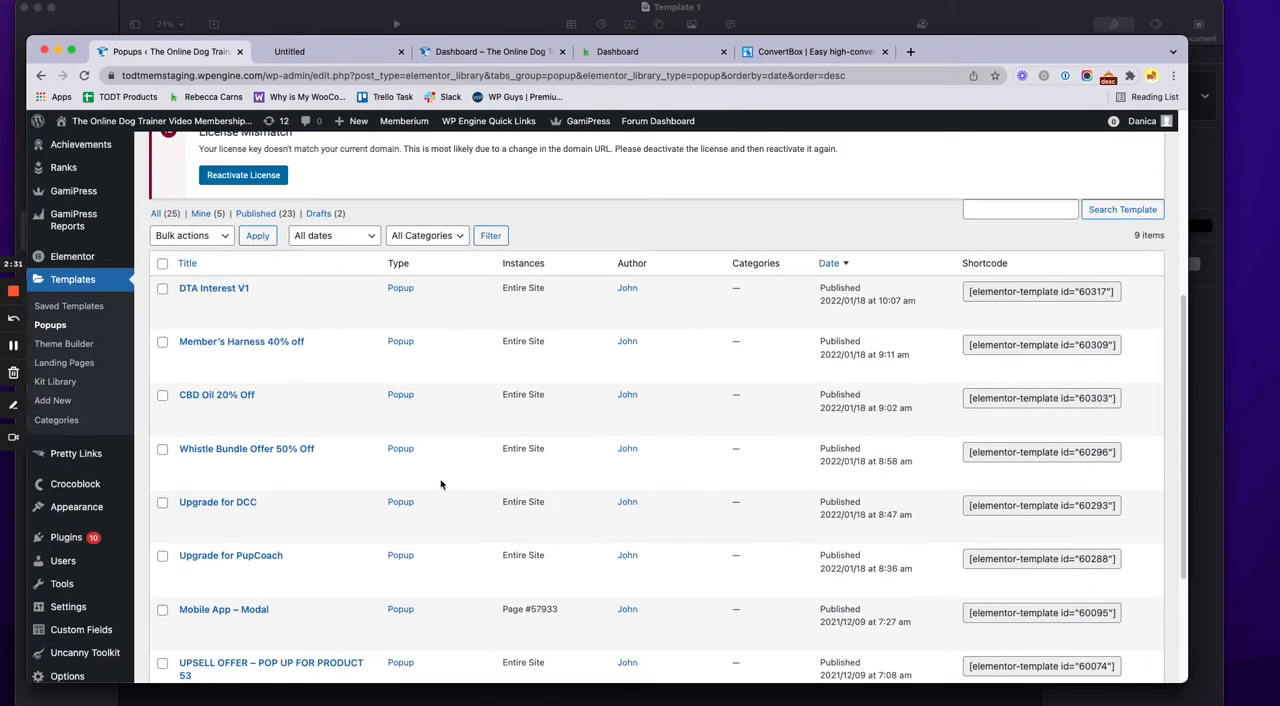
pyautogui.click(338, 51)
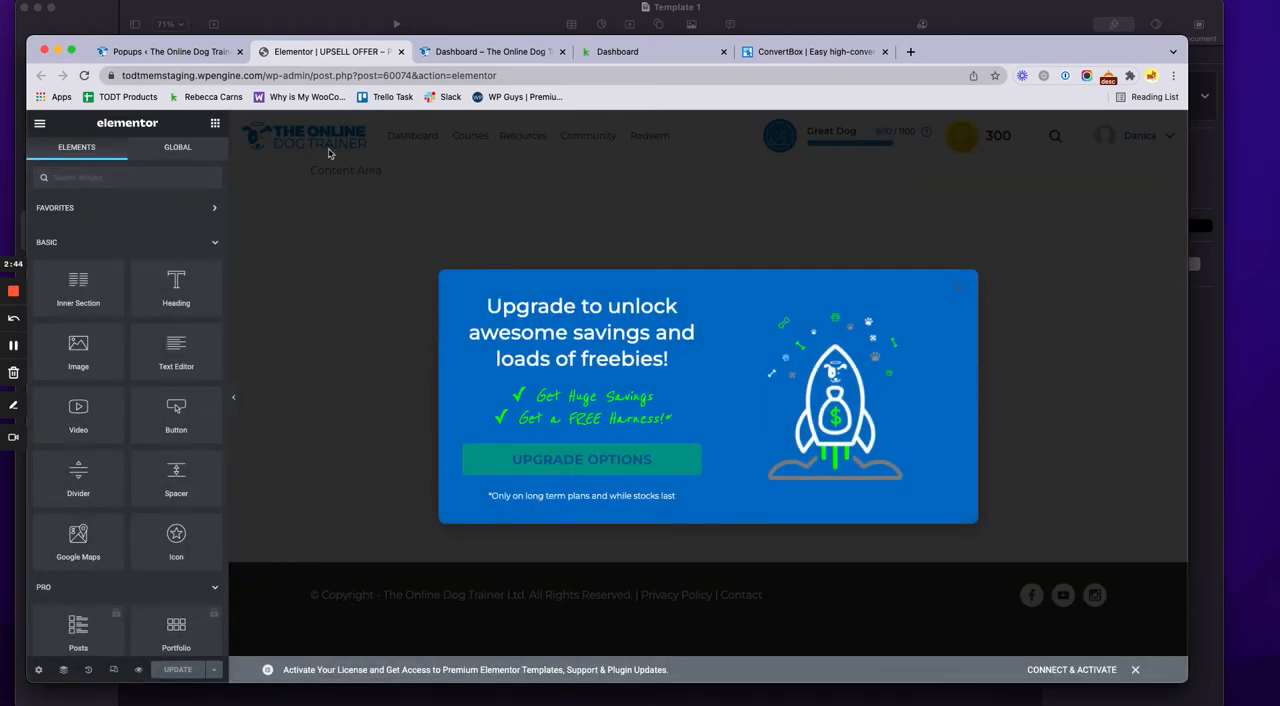
# Go back to the popup list and review the existing offer popups
pyautogui.click(170, 51)
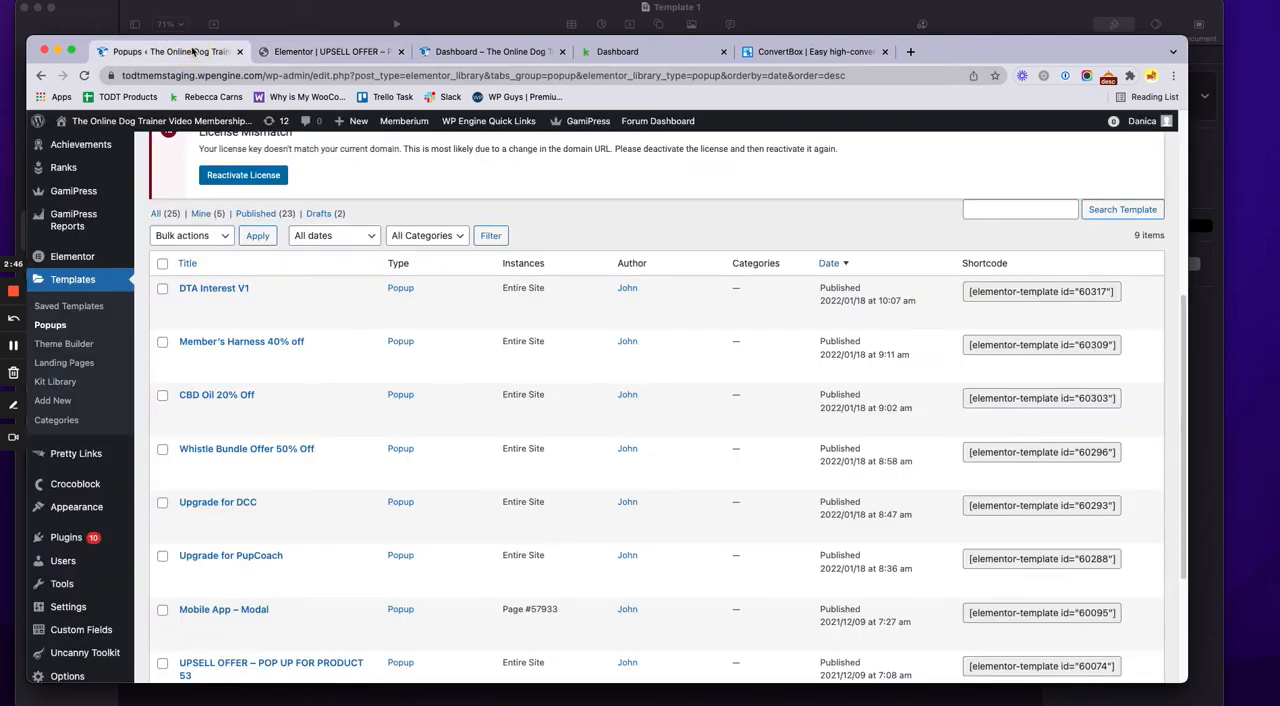
pyautogui.scroll(1, 409, 181)
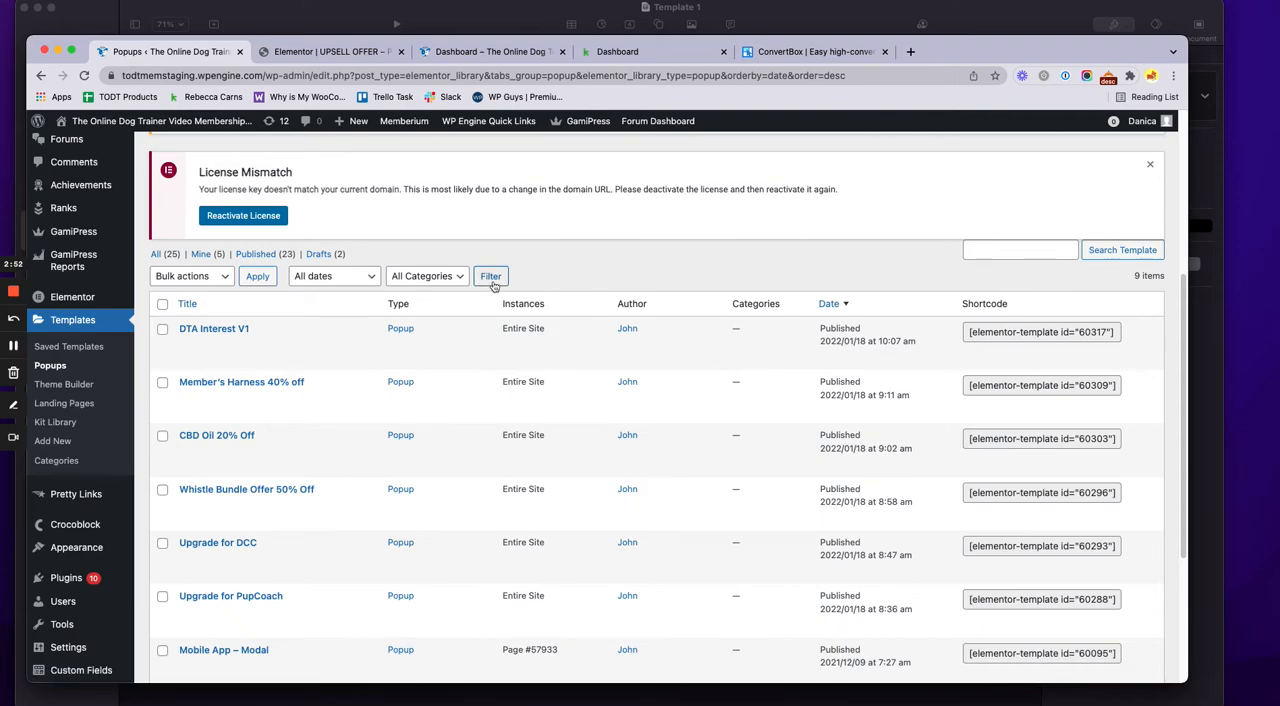
pyautogui.scroll(4, 496, 286)
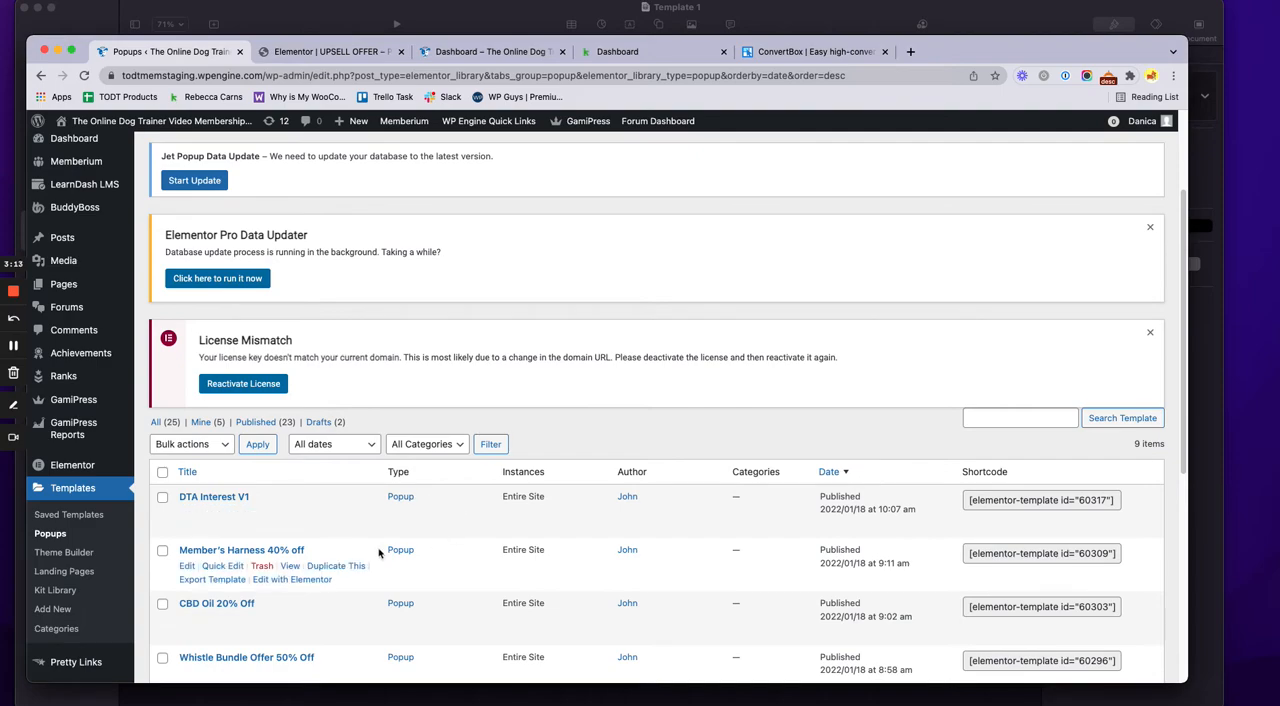
pyautogui.moveTo(364, 496)
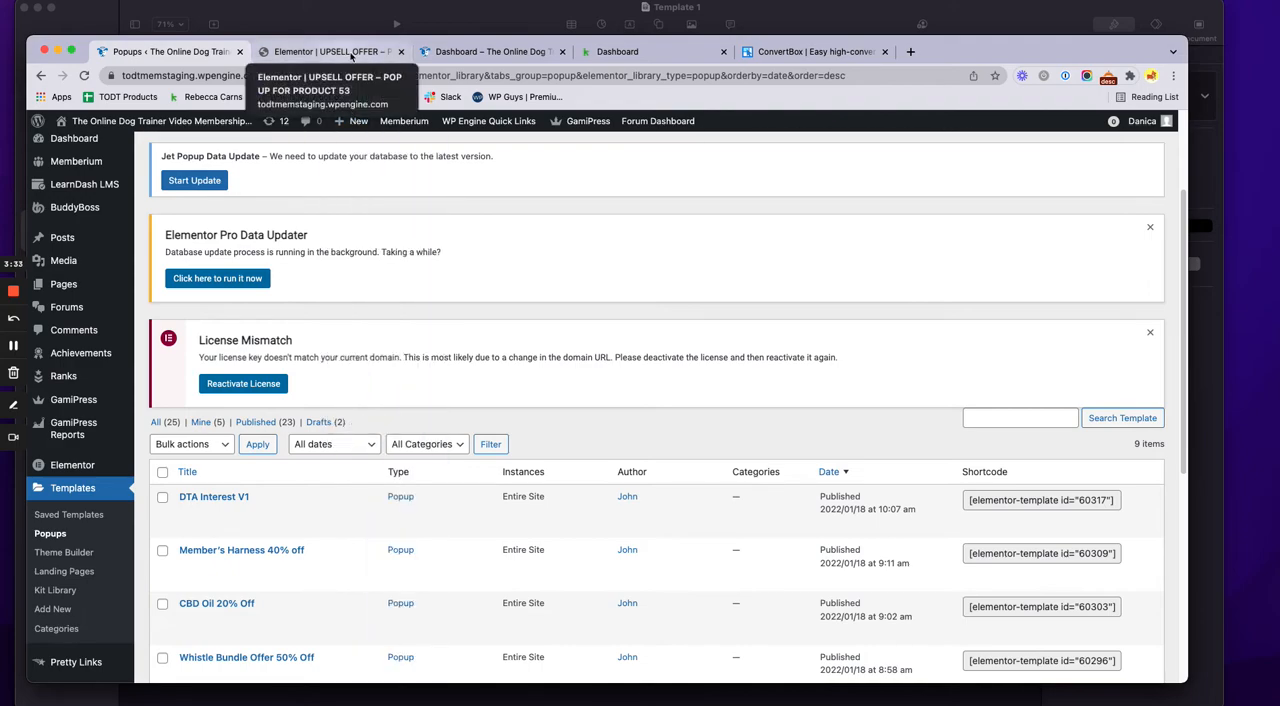
# Return to the upsell popup in the Elementor editor and open its blue section's settings
pyautogui.click(350, 56)
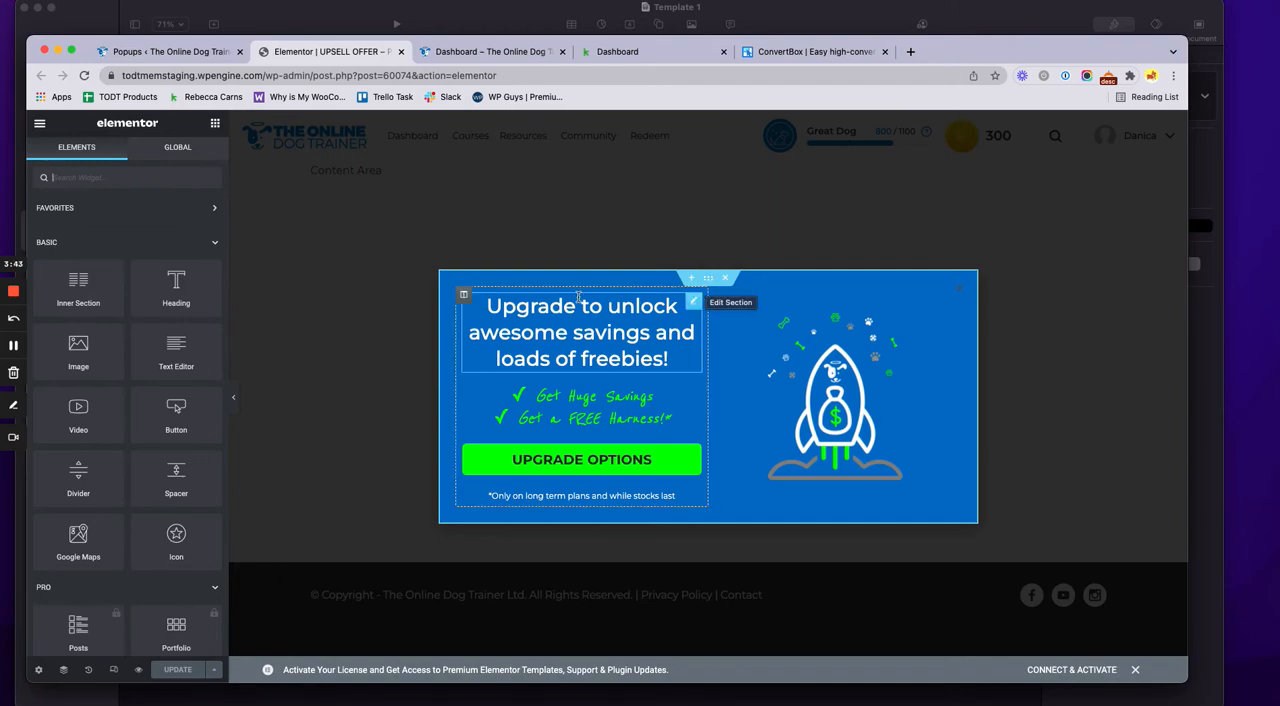
pyautogui.click(706, 283)
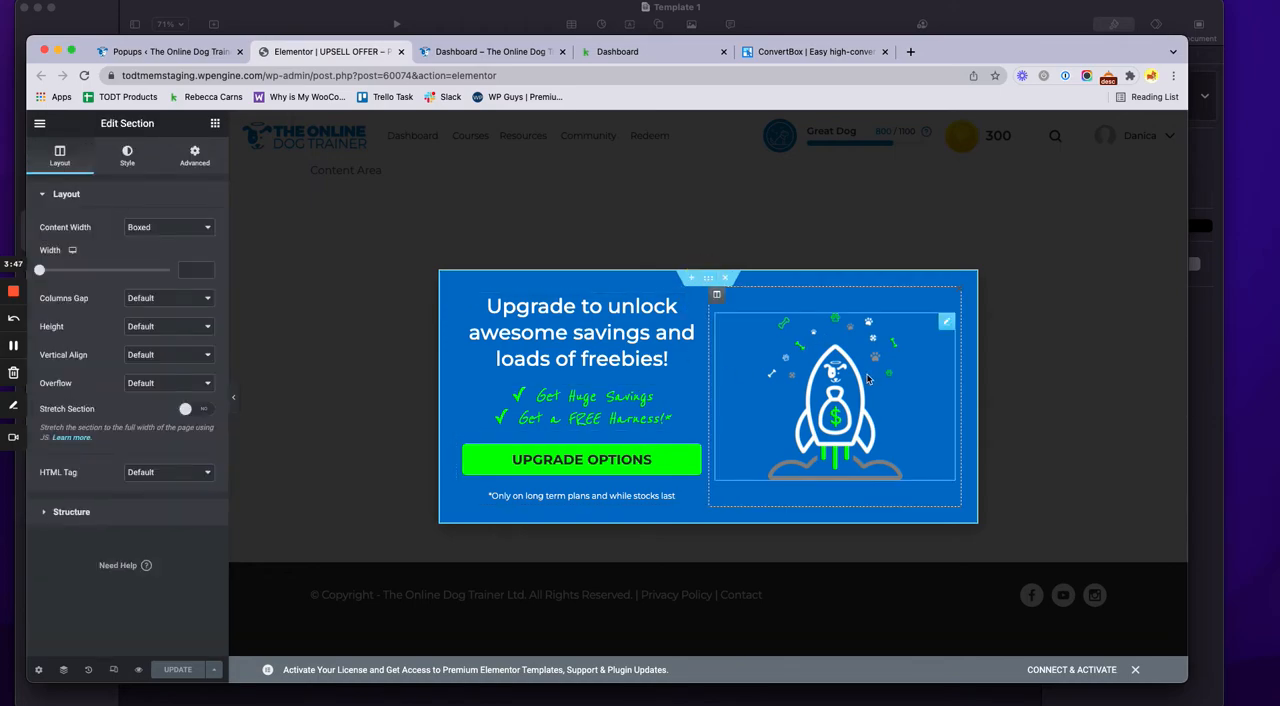
pyautogui.click(178, 51)
pyautogui.moveTo(72, 462)
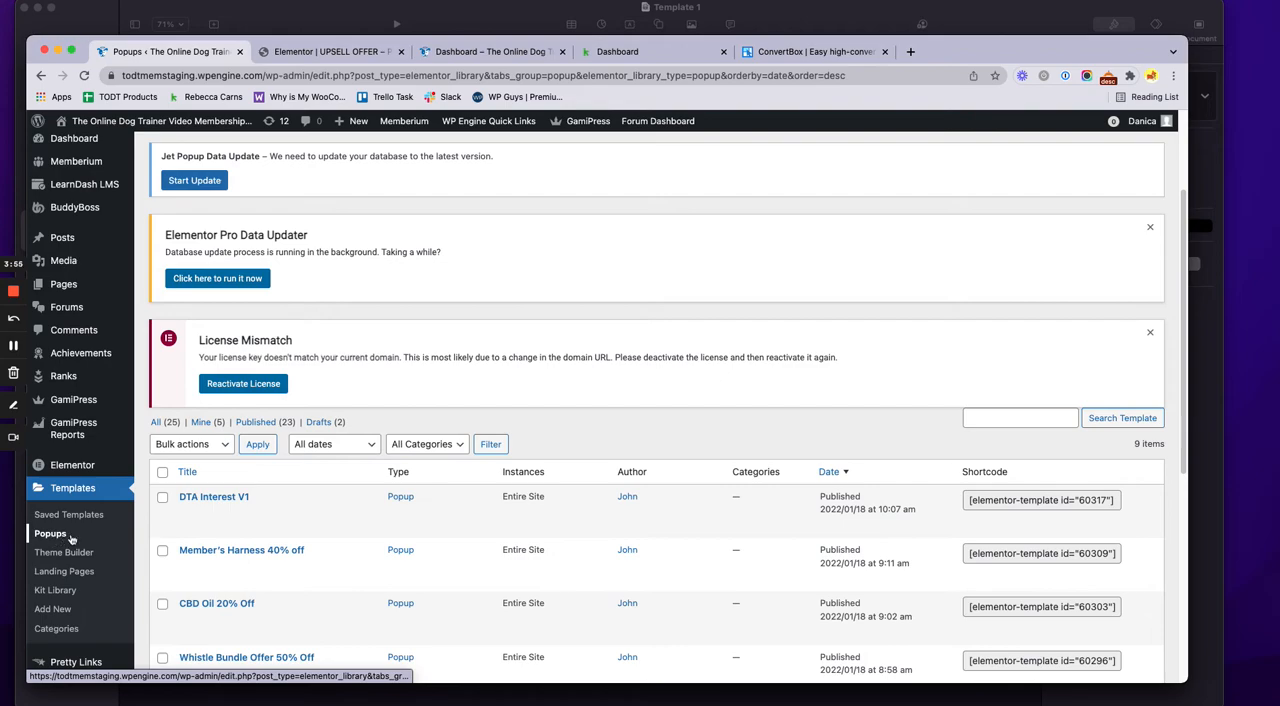
pyautogui.click(489, 52)
# Return to the popup editor and open the section's Memberium access settings
pyautogui.click(353, 53)
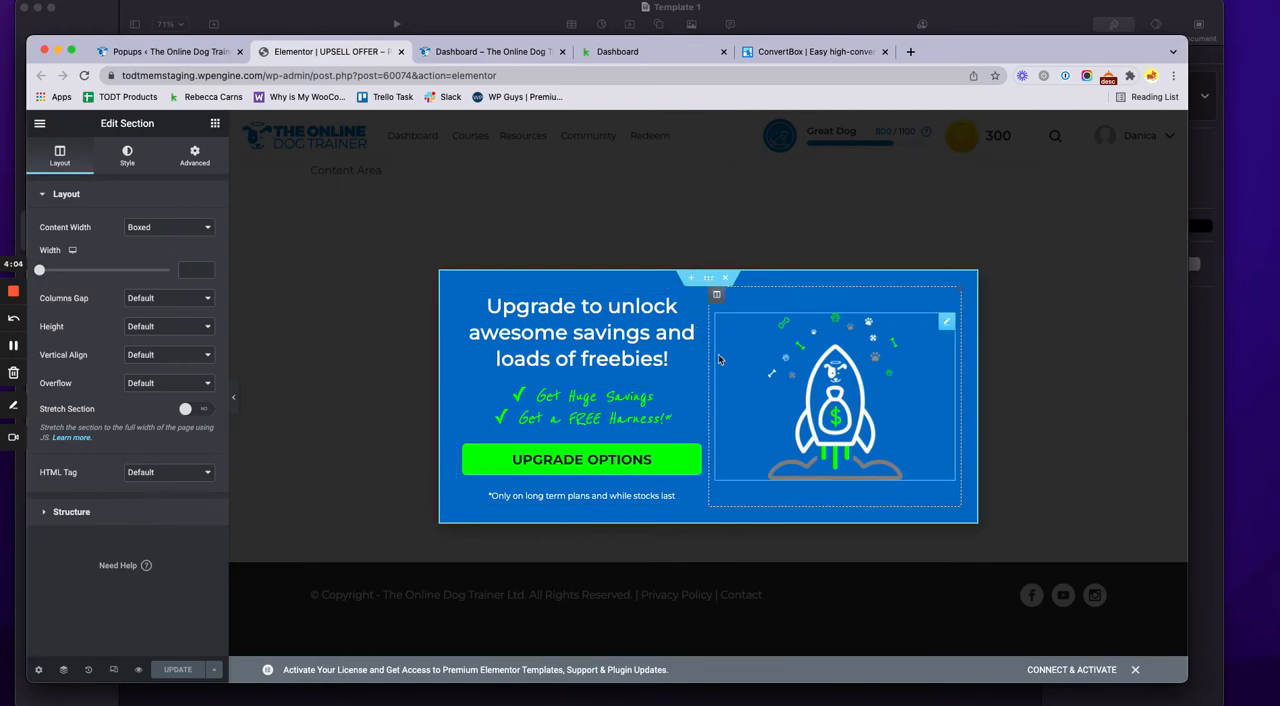
pyautogui.click(208, 158)
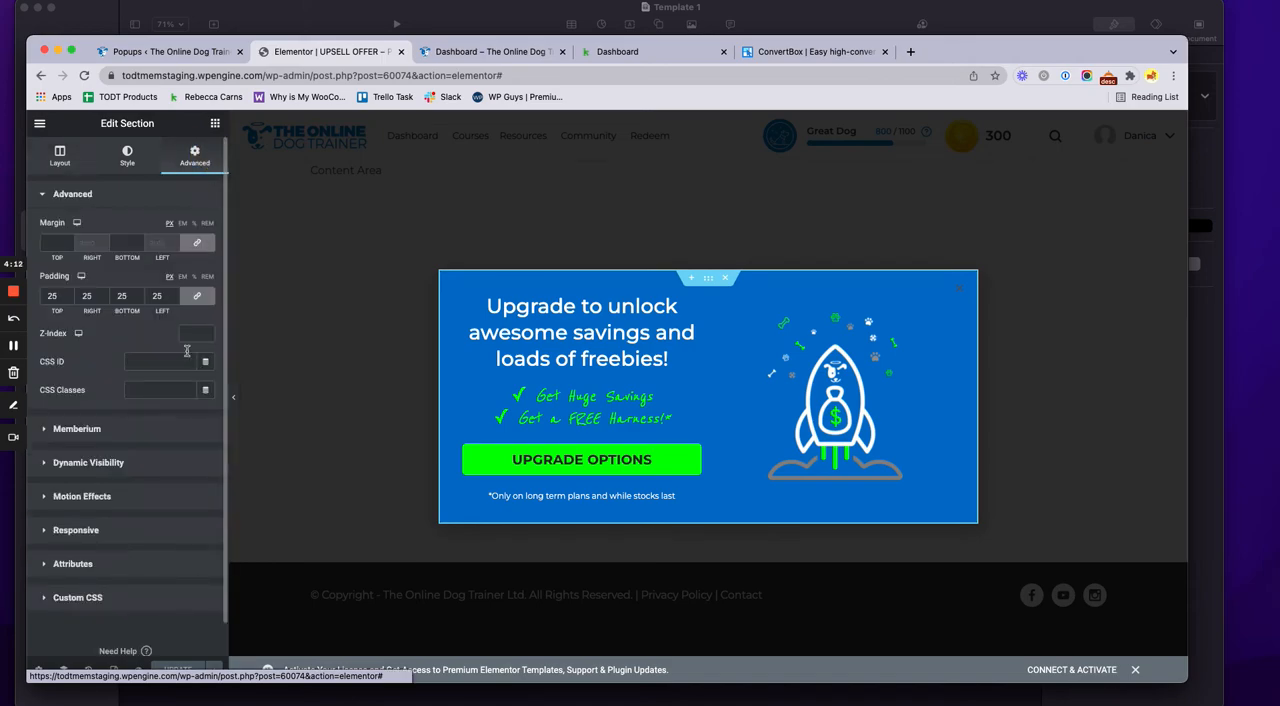
pyautogui.click(149, 430)
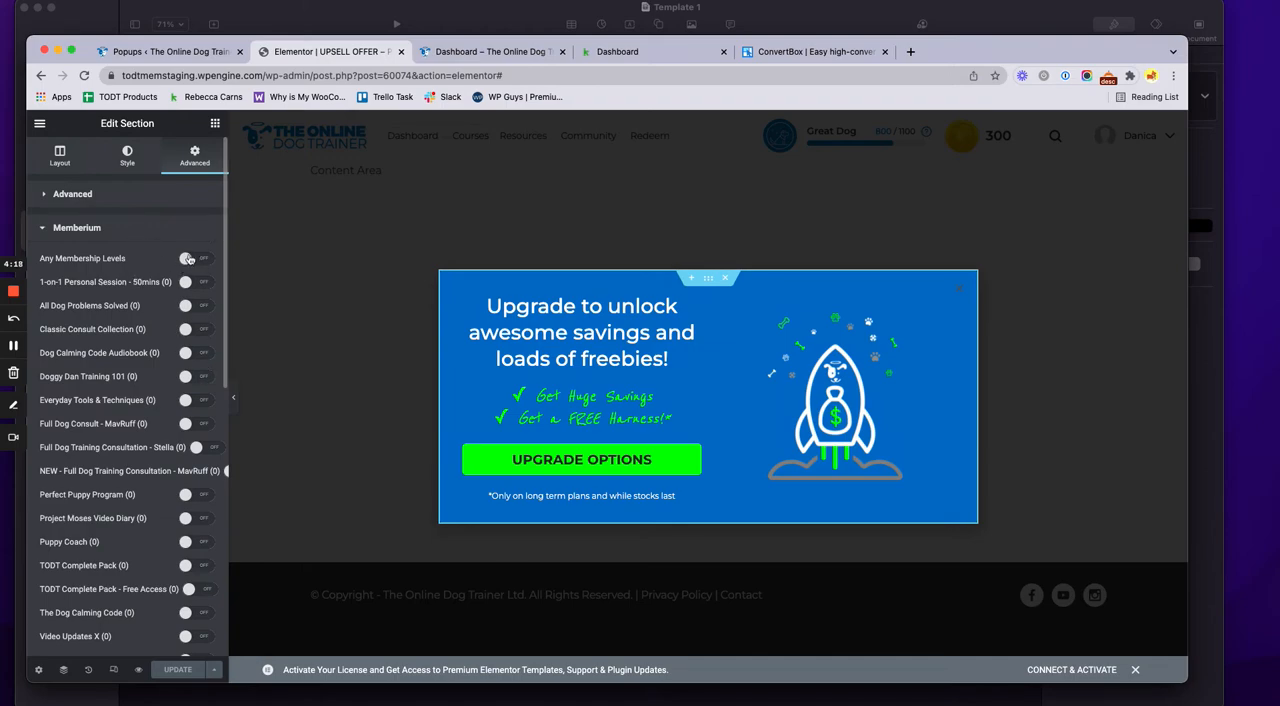
# Examine the Memberium options for the section: membership levels, login status, required tag and user IDs, and the PHP Boolean expression
pyautogui.scroll(-5, 195, 432)
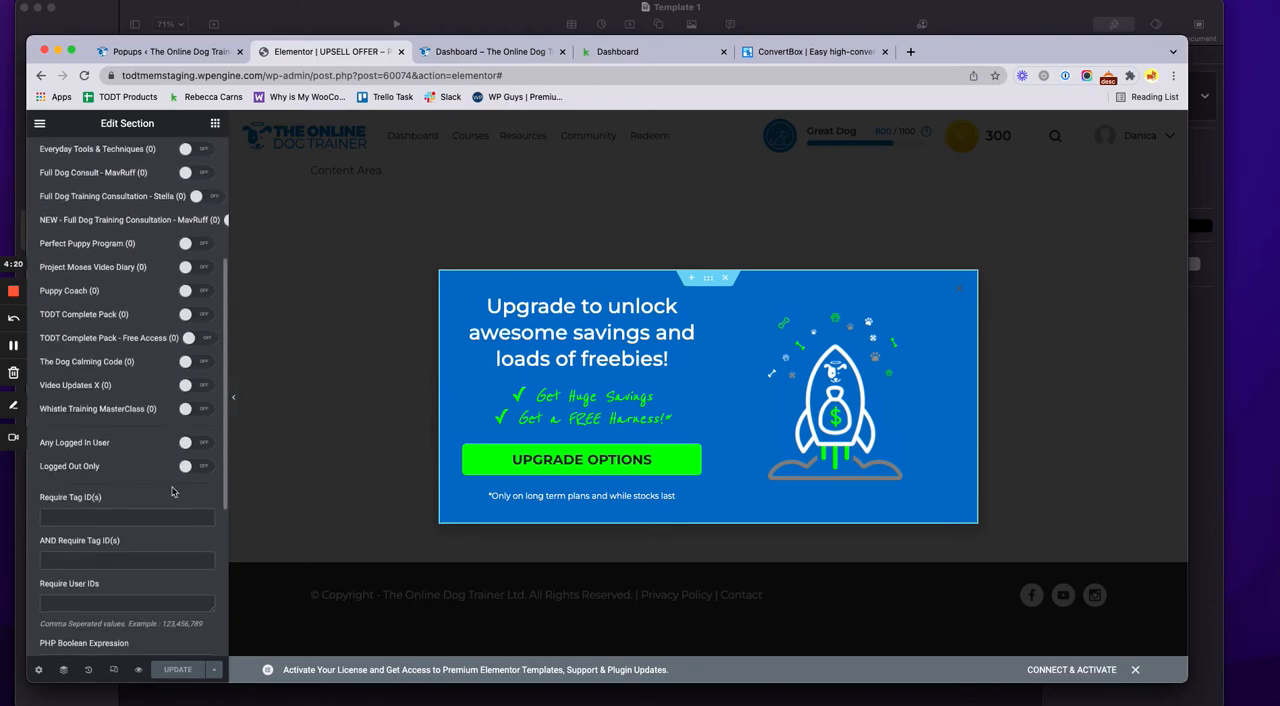
pyautogui.scroll(5, 122, 472)
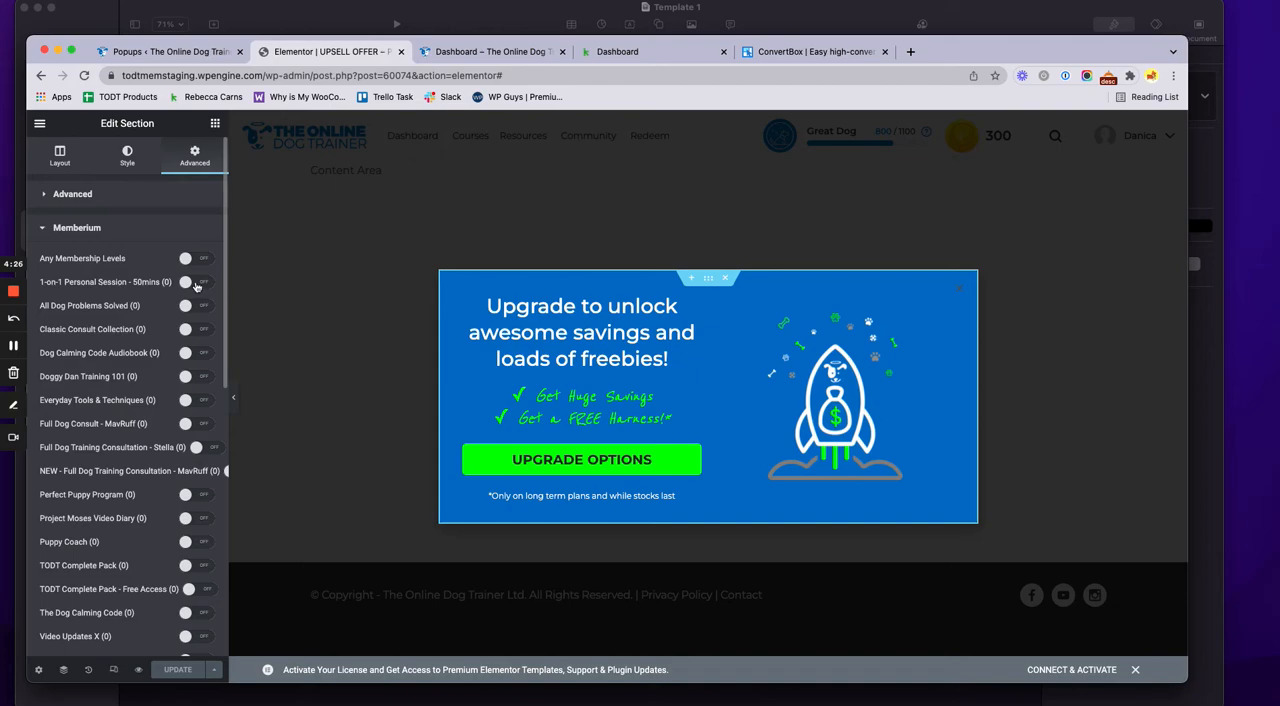
pyautogui.scroll(-5, 138, 458)
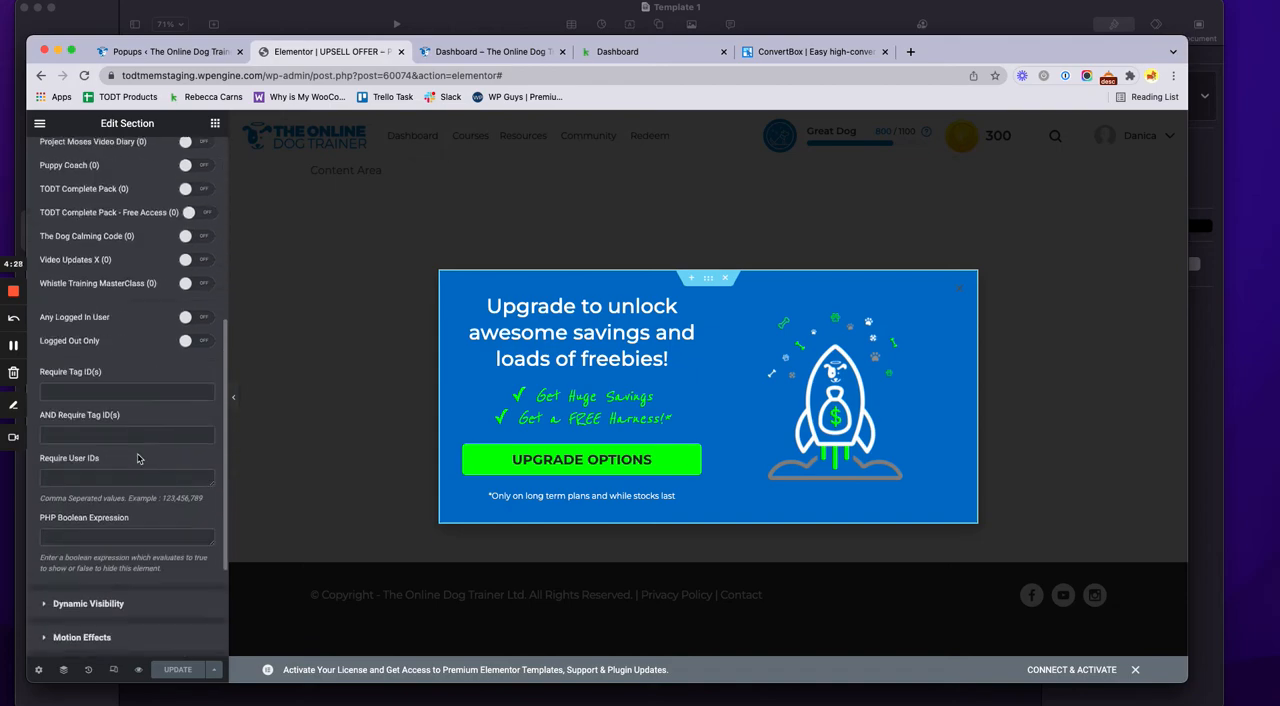
pyautogui.scroll(-1, 139, 459)
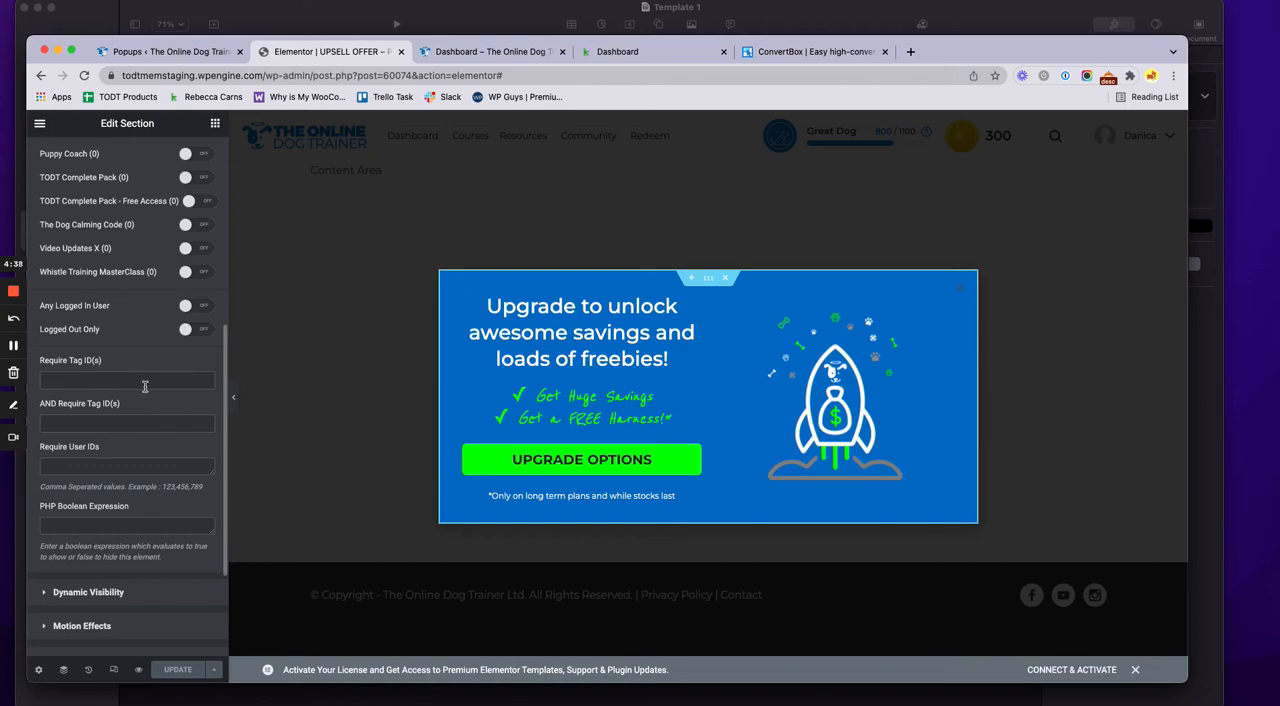
pyautogui.click(104, 522)
pyautogui.scroll(5, 160, 427)
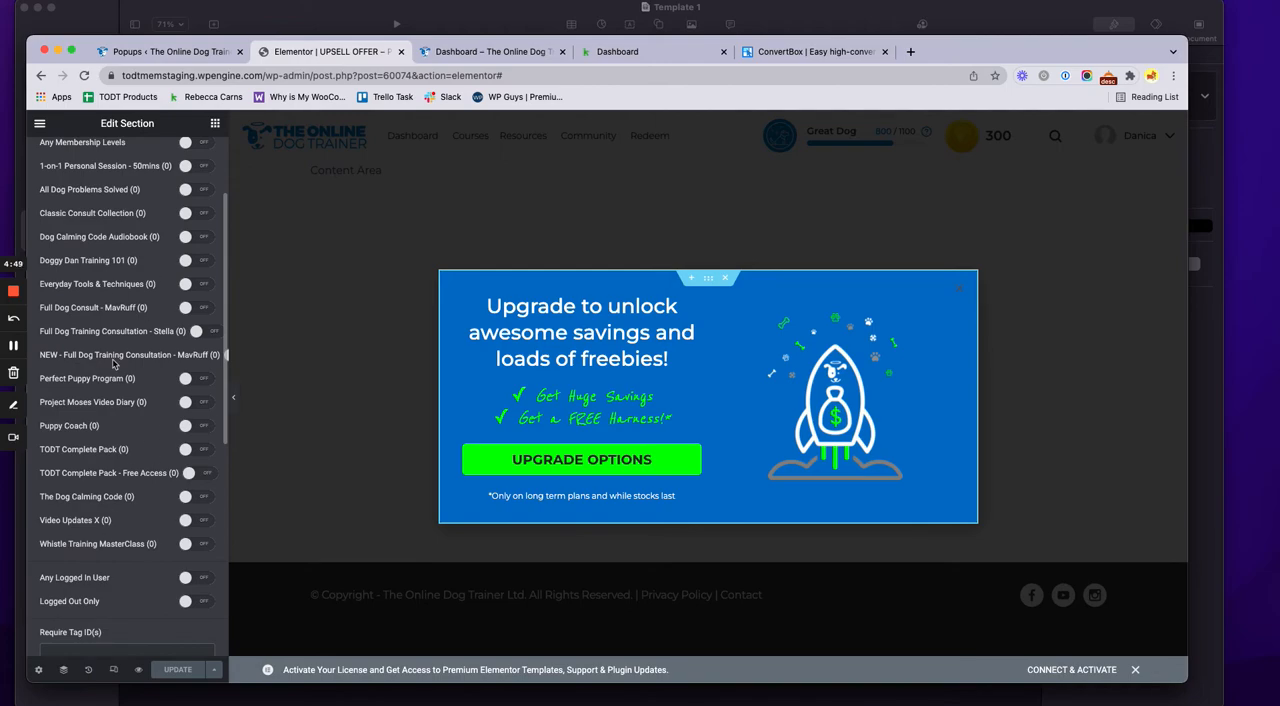
pyautogui.scroll(1, 118, 435)
pyautogui.scroll(3, 118, 435)
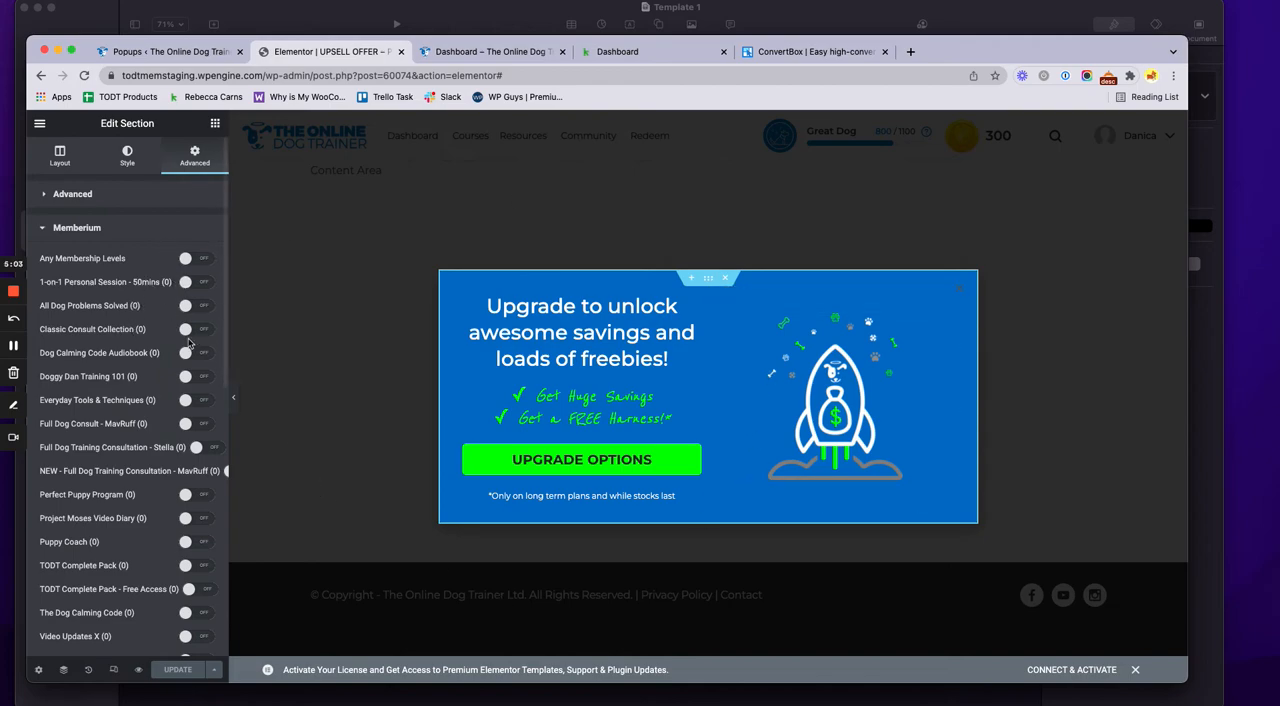
# Switch the TODT Complete Pack level on and off again, and enable TODT Complete Pack - Free Access for the section
pyautogui.scroll(-4, 188, 340)
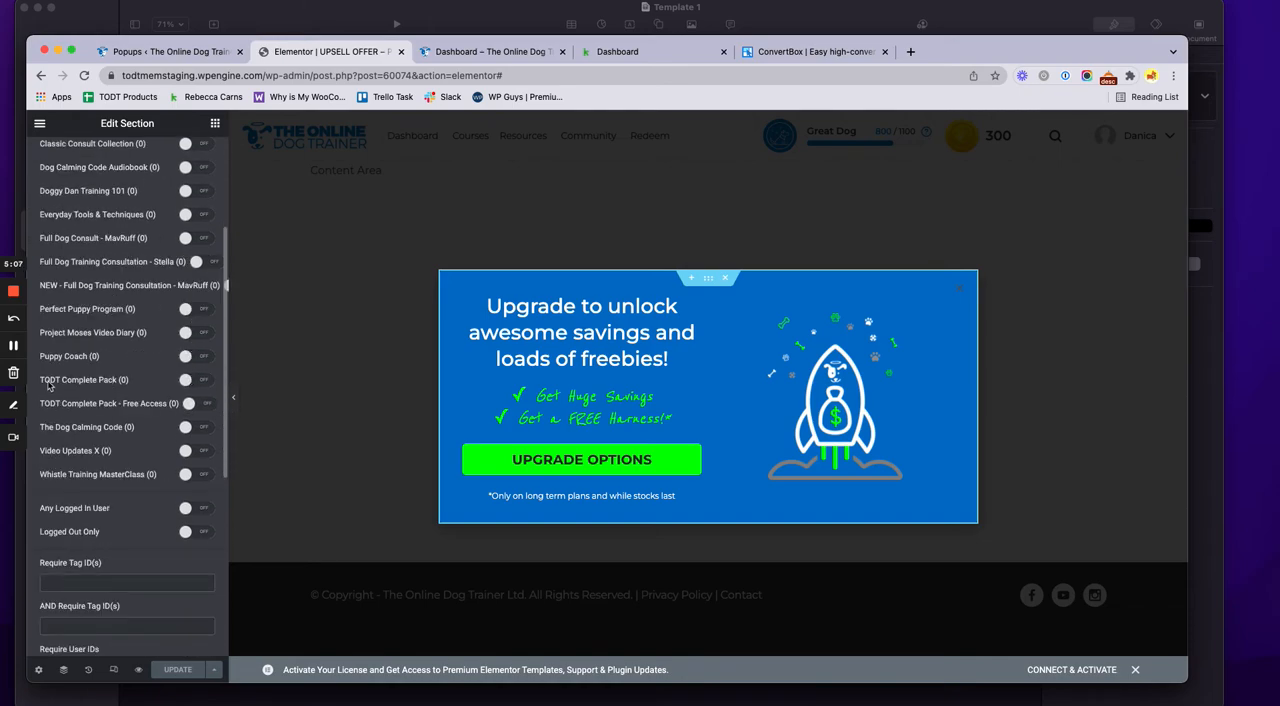
pyautogui.click(198, 381)
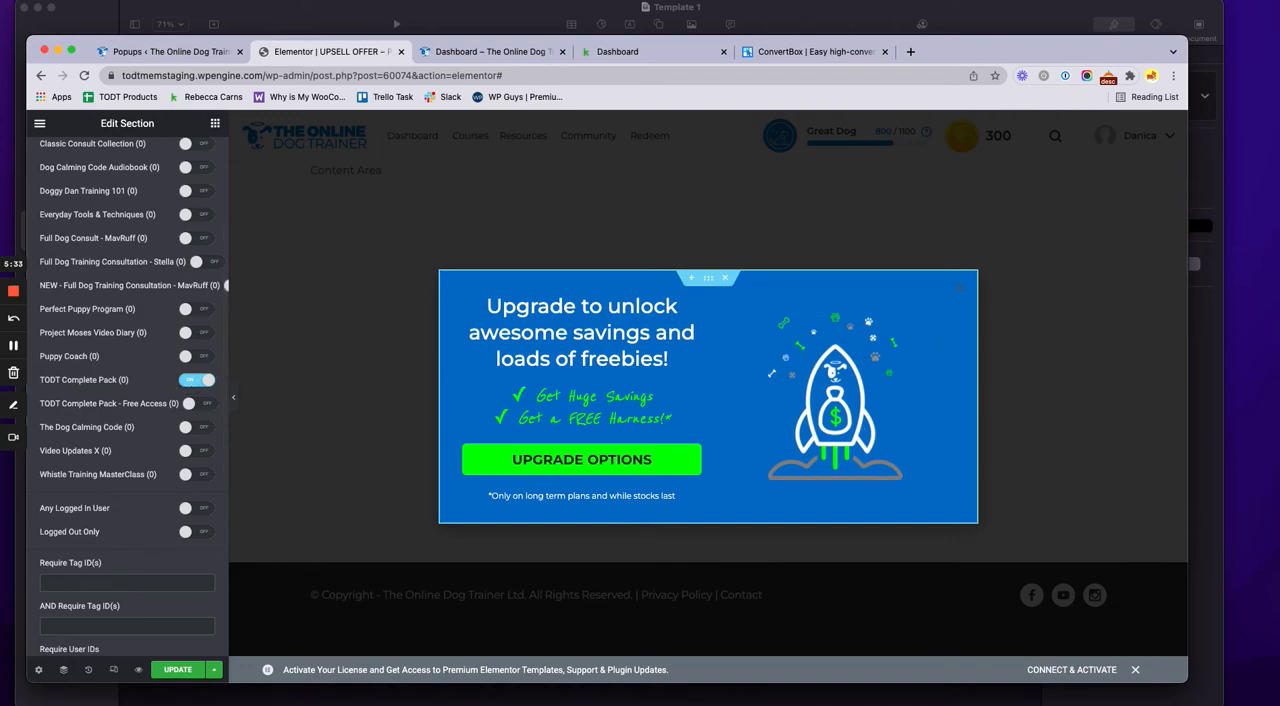
pyautogui.click(200, 381)
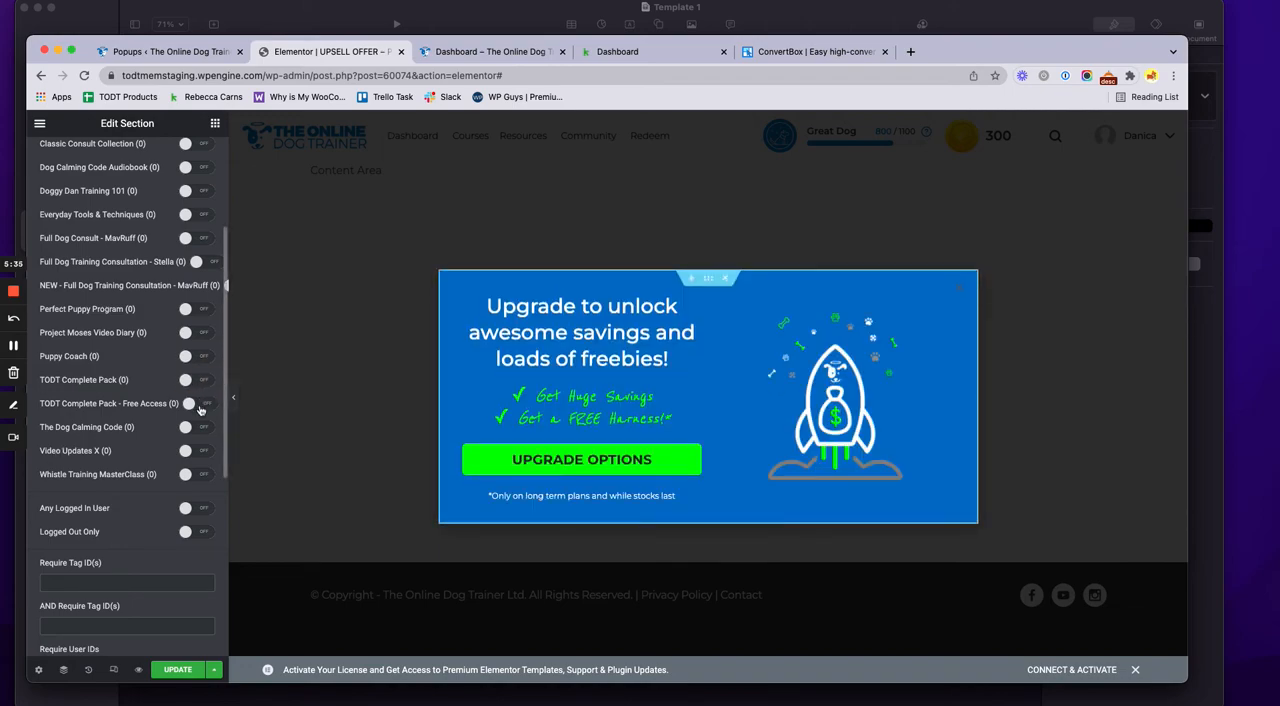
pyautogui.click(199, 405)
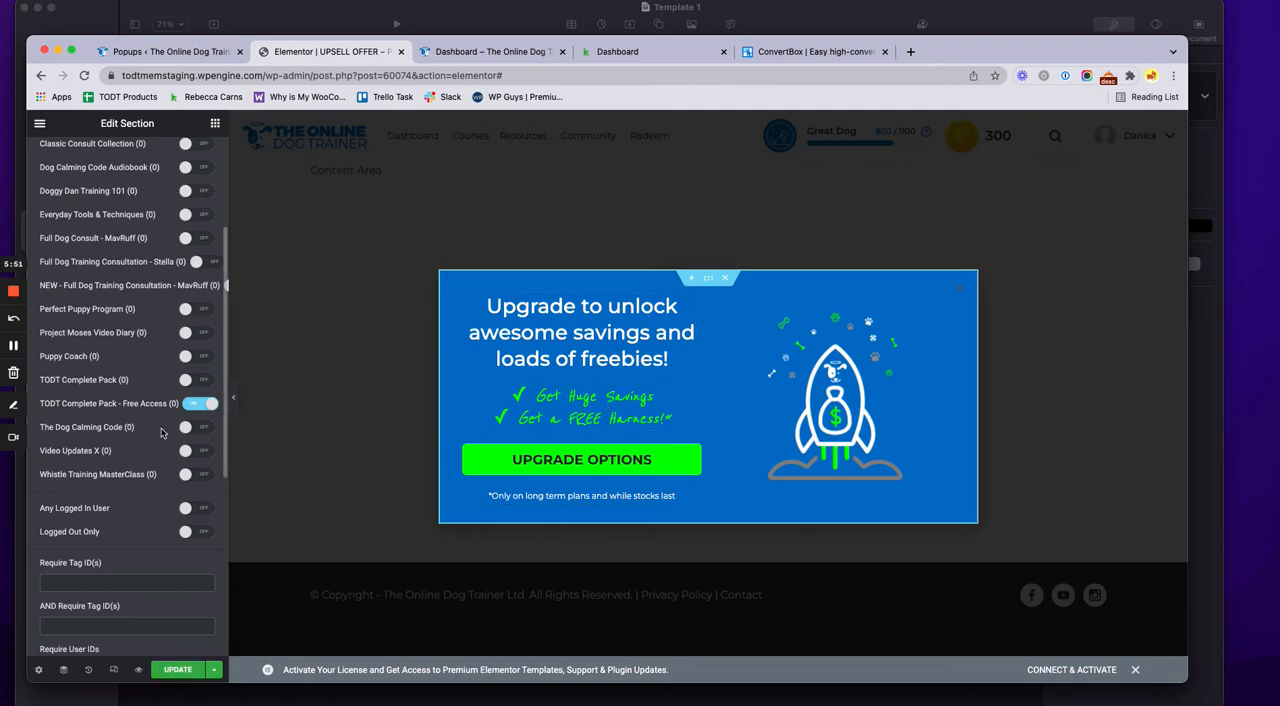
pyautogui.scroll(1, 139, 485)
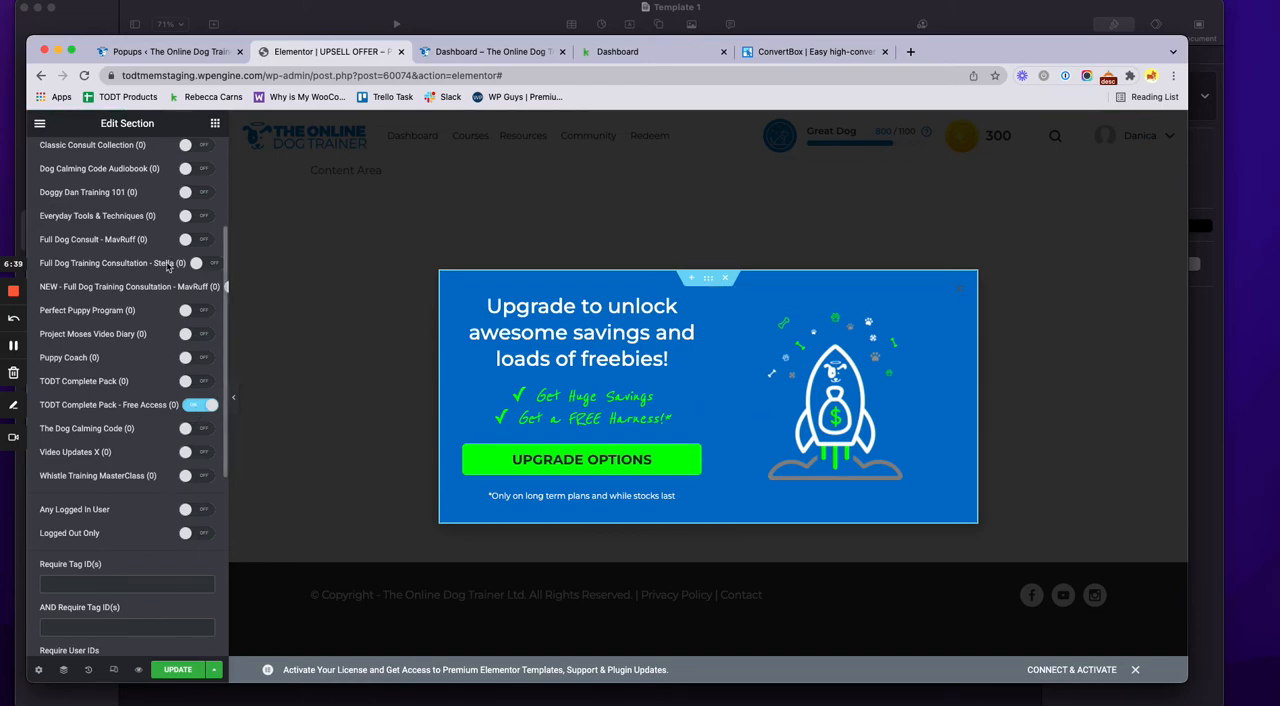
# Turn off the TODT Complete Pack - Free Access level in the section's Memberium conditions
pyautogui.scroll(3, 168, 265)
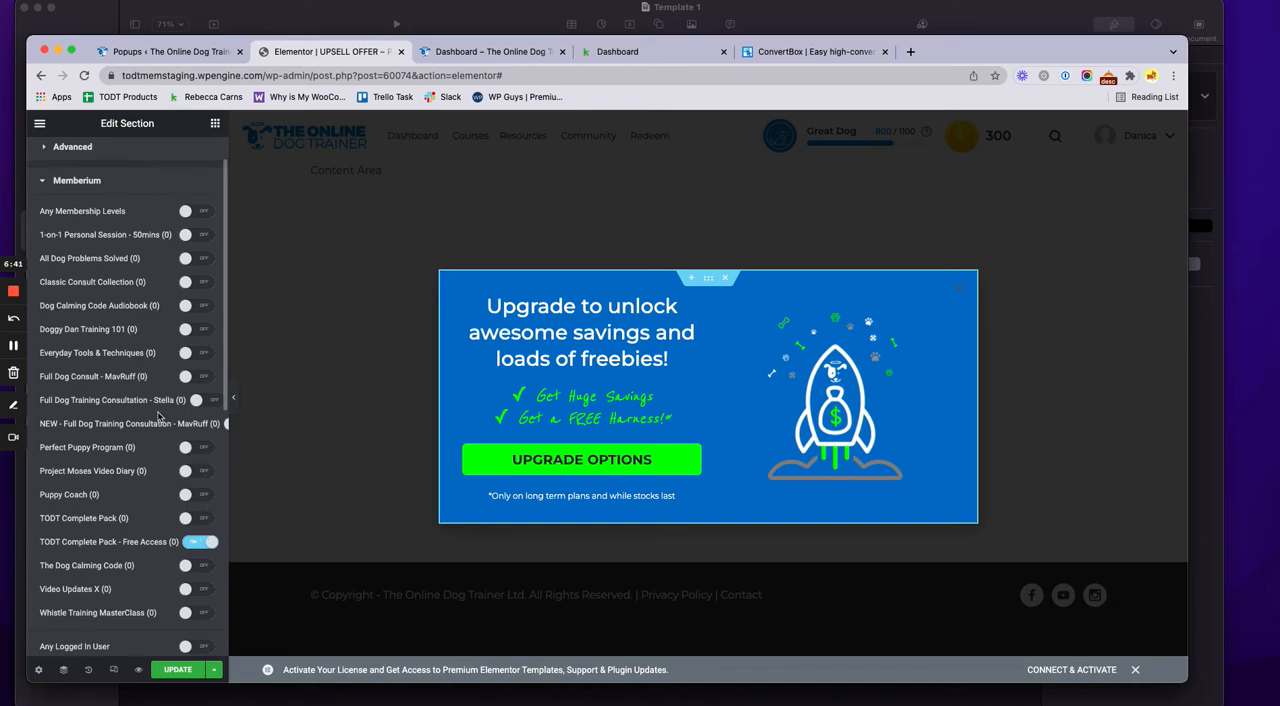
pyautogui.scroll(-2, 158, 416)
pyautogui.click(202, 446)
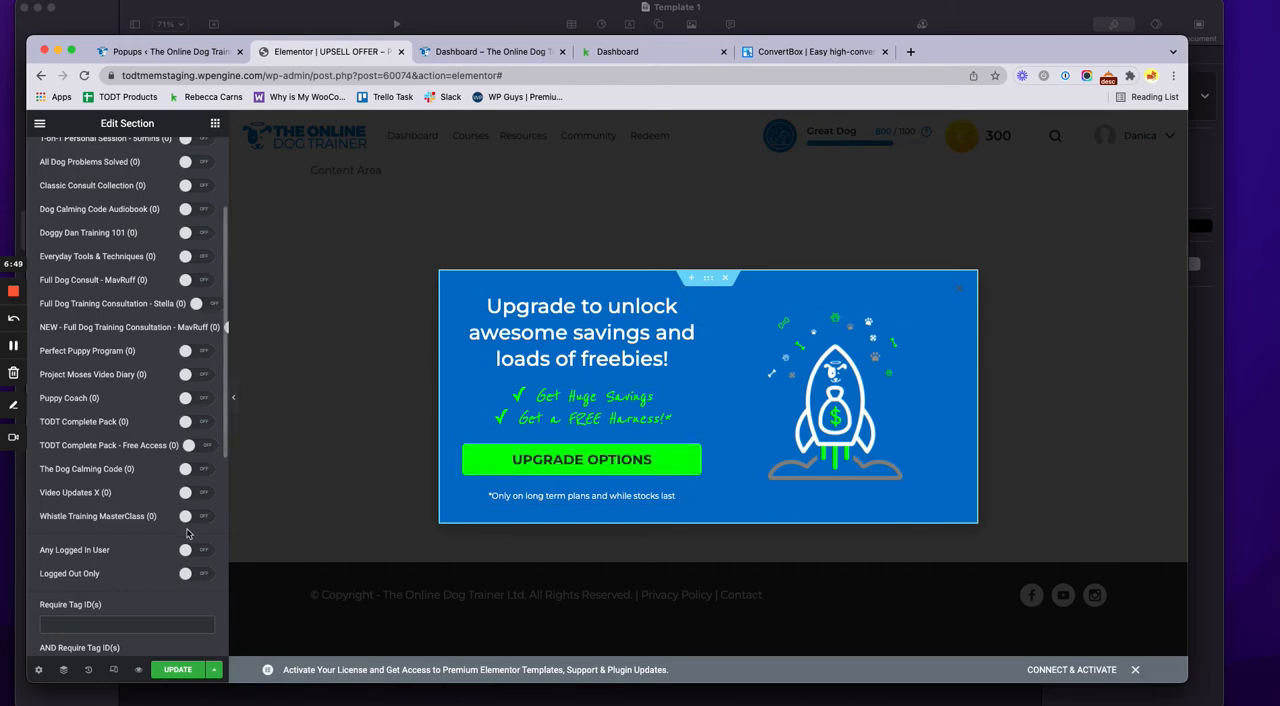
# Examine the popup's display conditions and triggers, highlighting the selector of the On Scroll To Element trigger
pyautogui.scroll(-8, 186, 533)
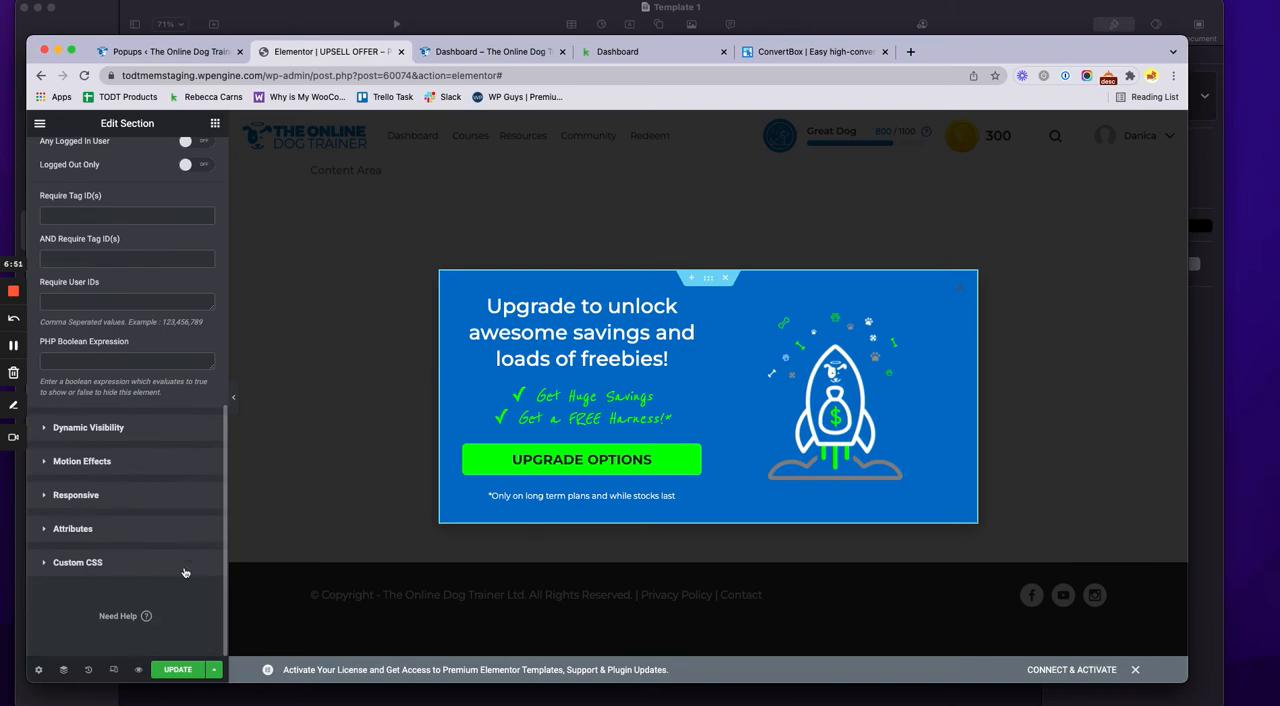
pyautogui.click(213, 669)
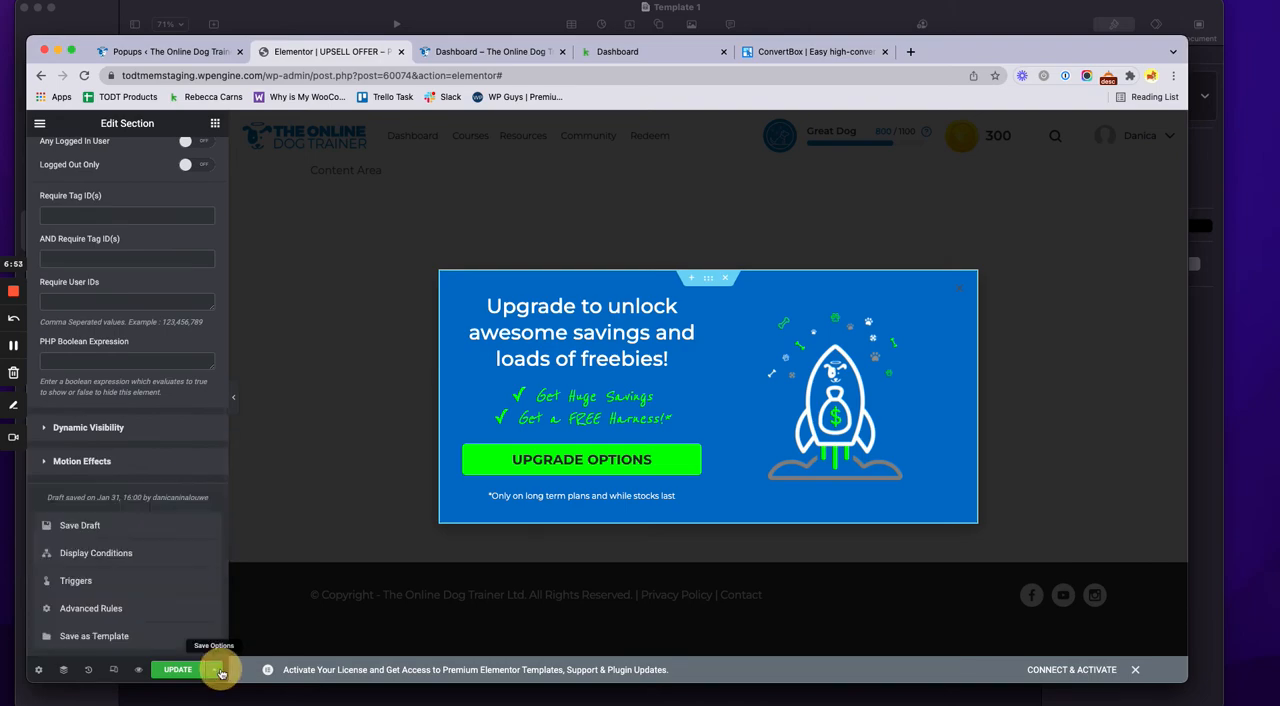
pyautogui.click(142, 553)
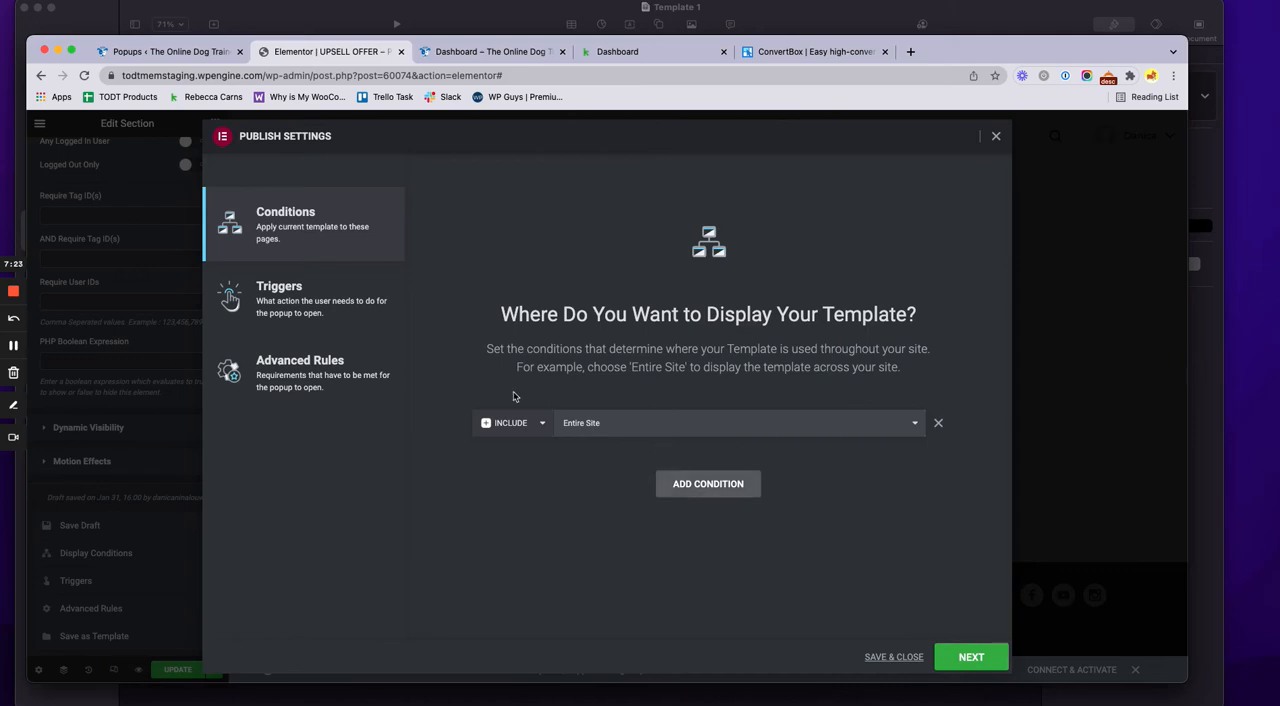
pyautogui.click(284, 306)
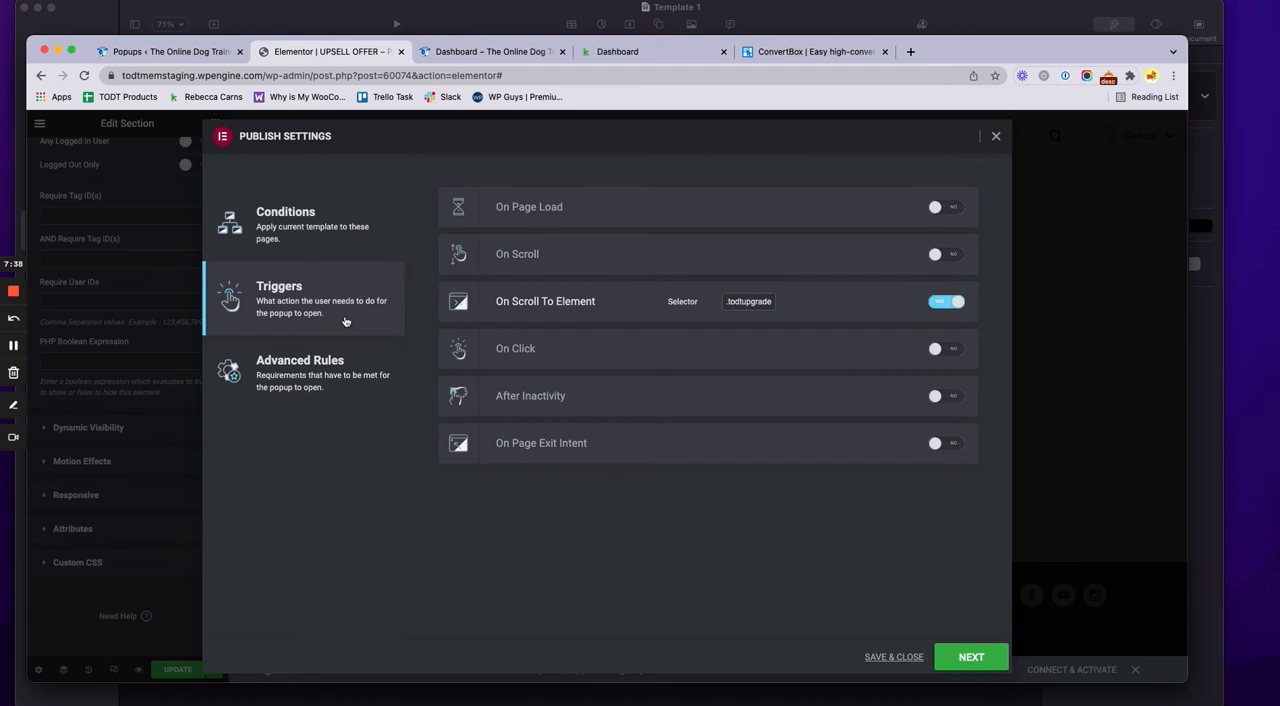
pyautogui.click(13, 350)
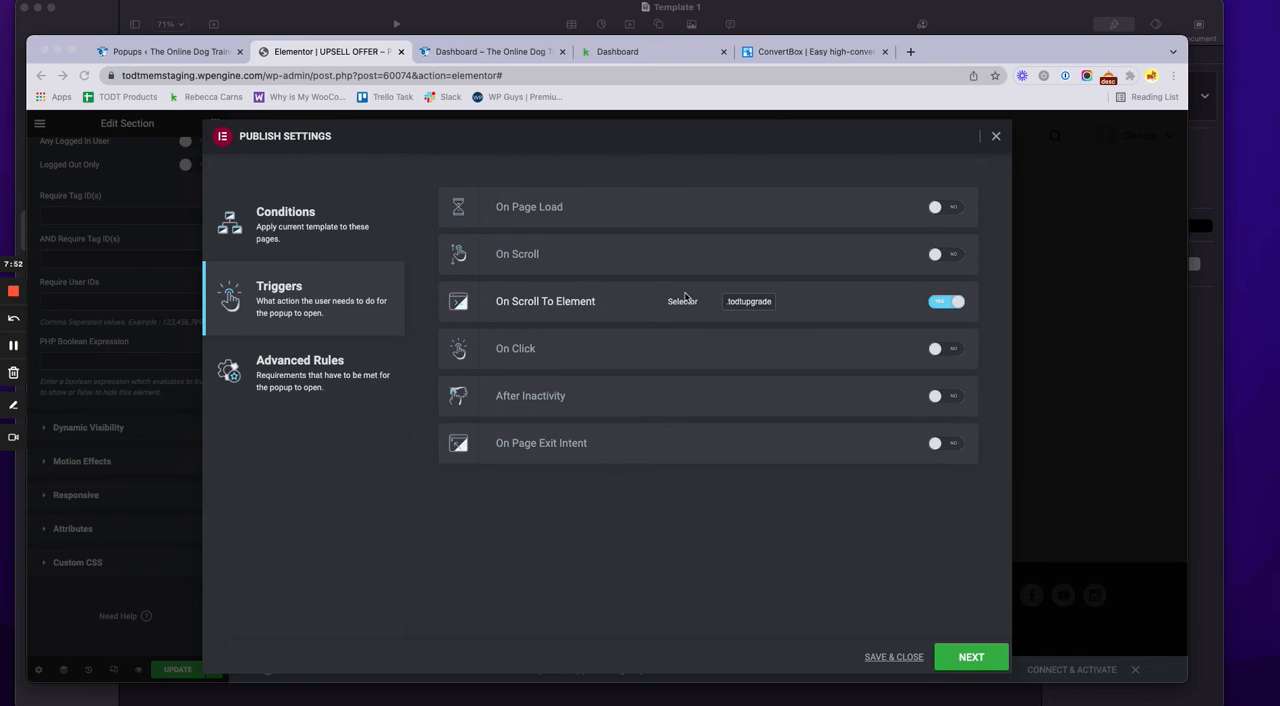
pyautogui.click(728, 305)
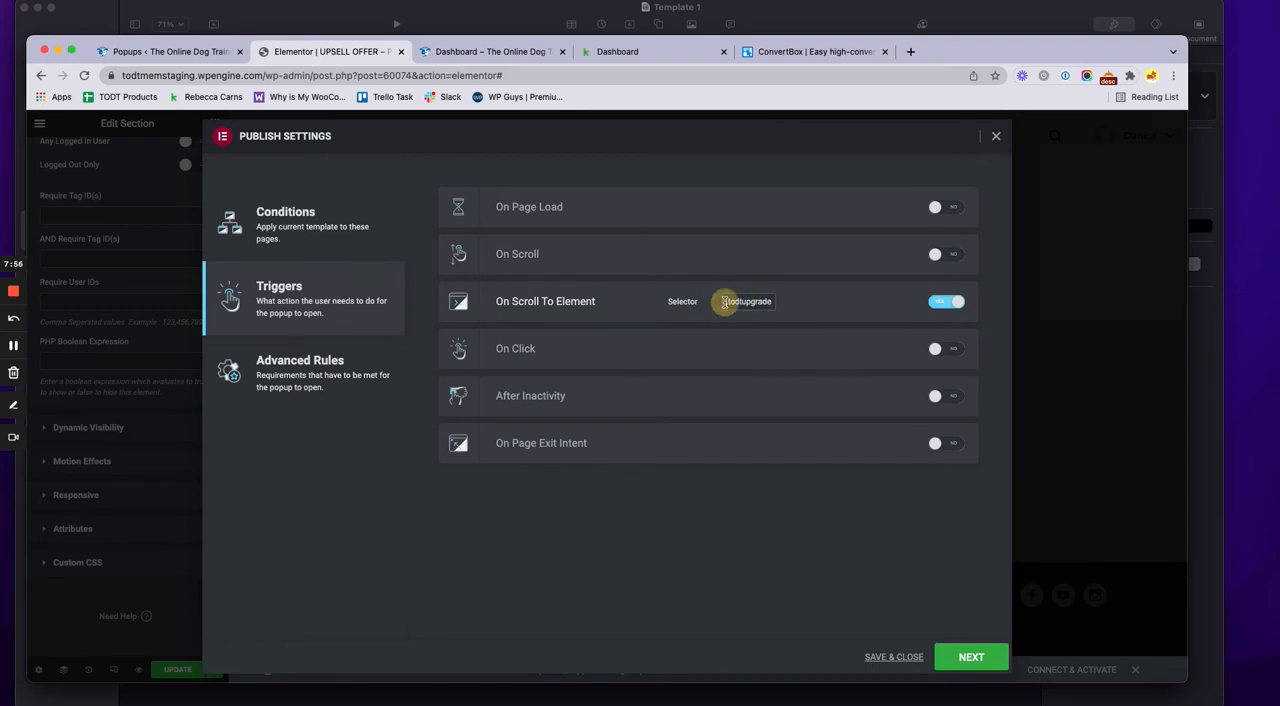
pyautogui.click(728, 302)
pyautogui.moveTo(728, 301)
pyautogui.mouseDown()
pyautogui.moveTo(774, 304)
pyautogui.moveTo(721, 302)
pyautogui.mouseUp()
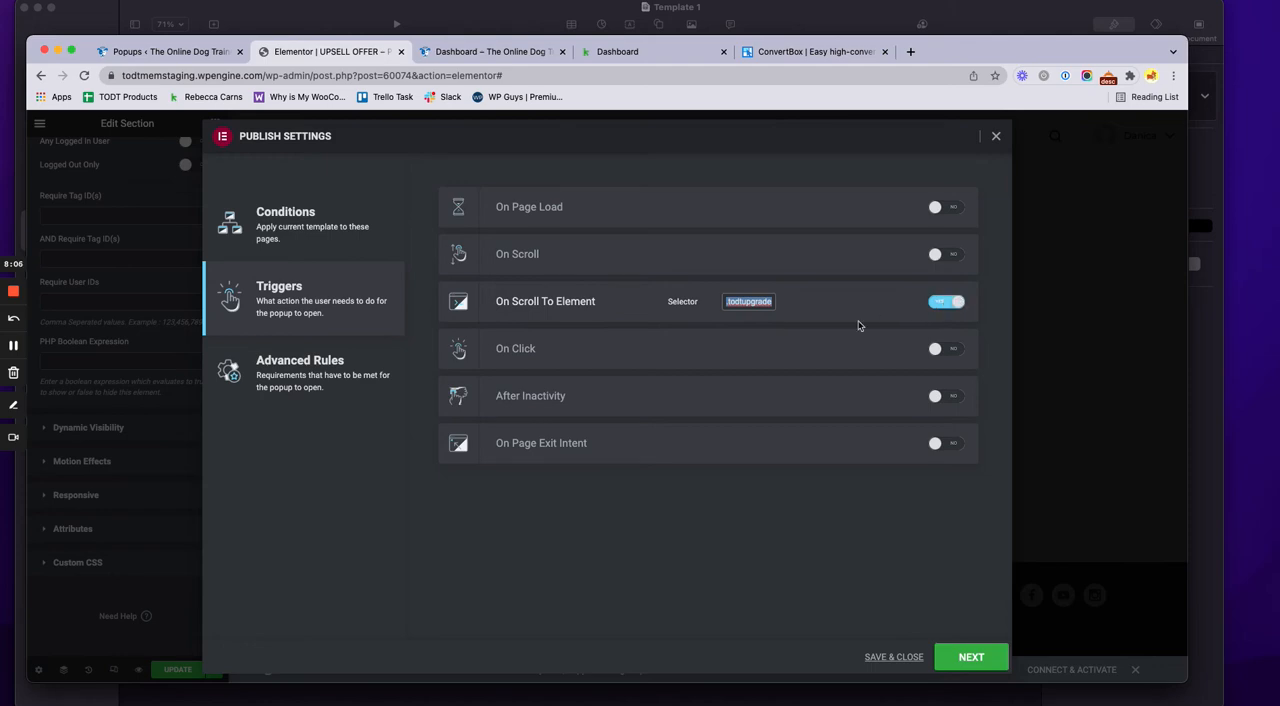
# Review the popup's advanced rules, recheck its triggers and display conditions, and close the publish settings without saving
pyautogui.click(368, 382)
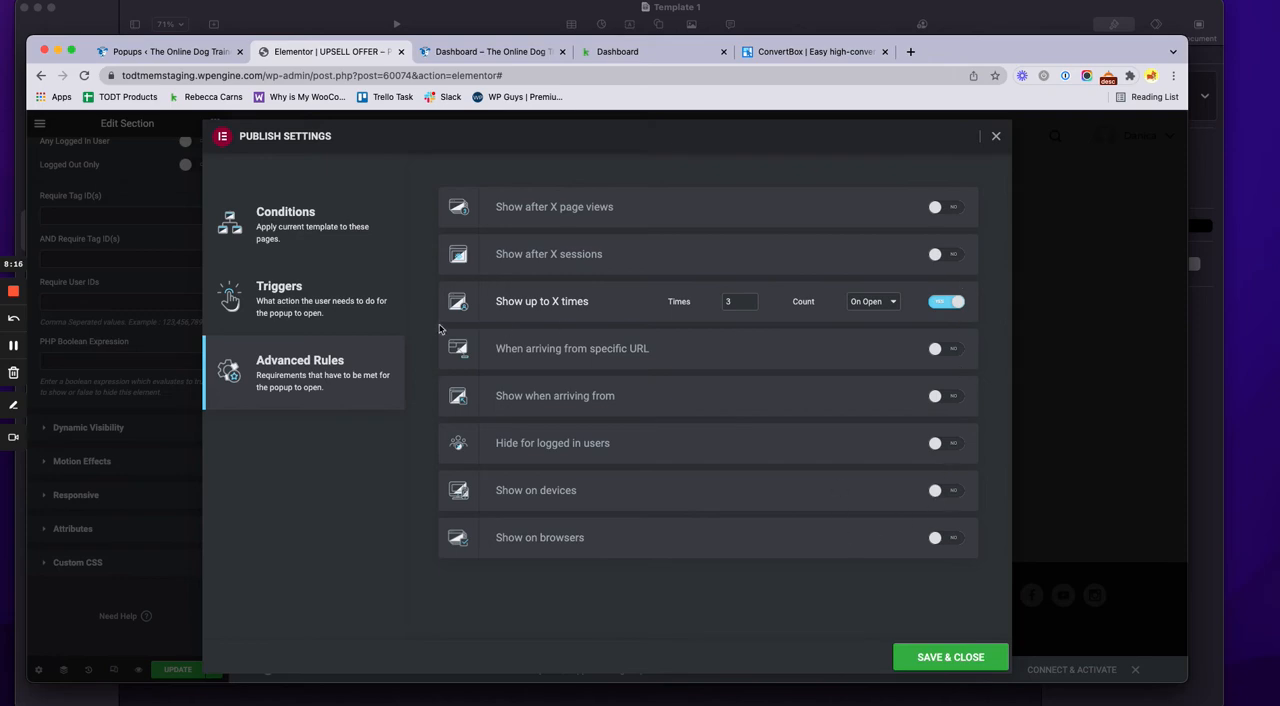
pyautogui.click(325, 298)
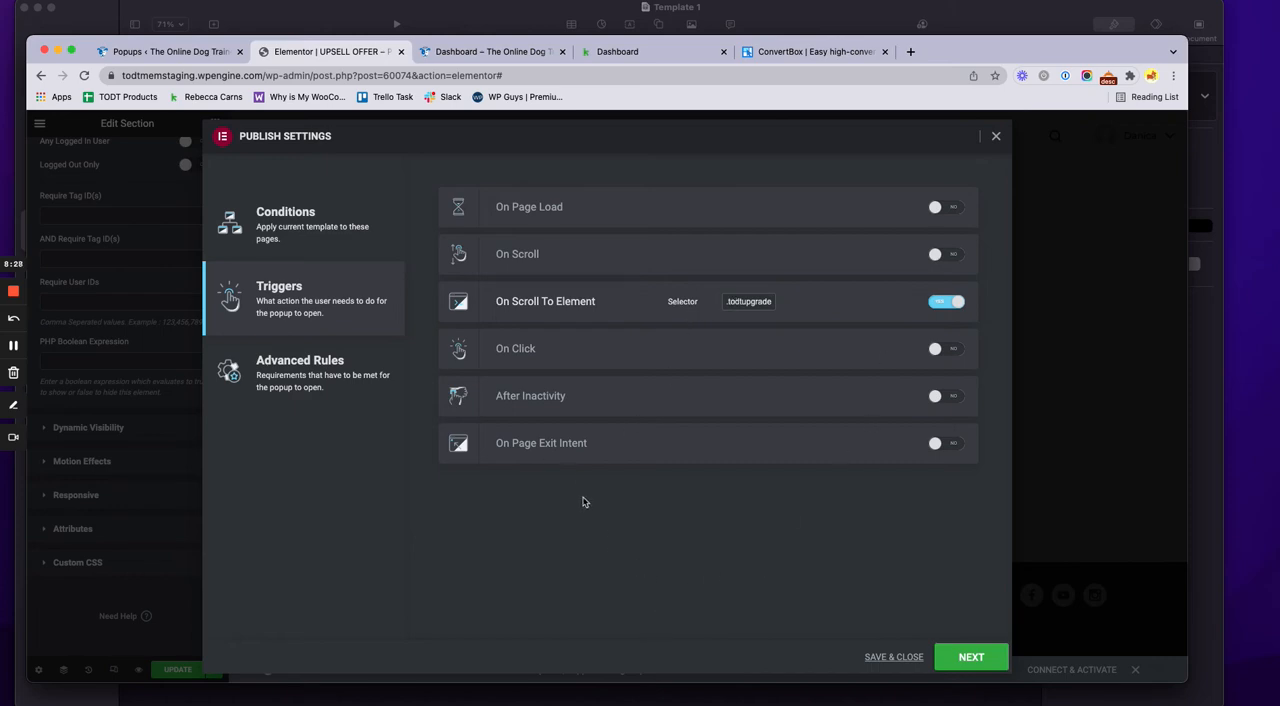
pyautogui.click(299, 229)
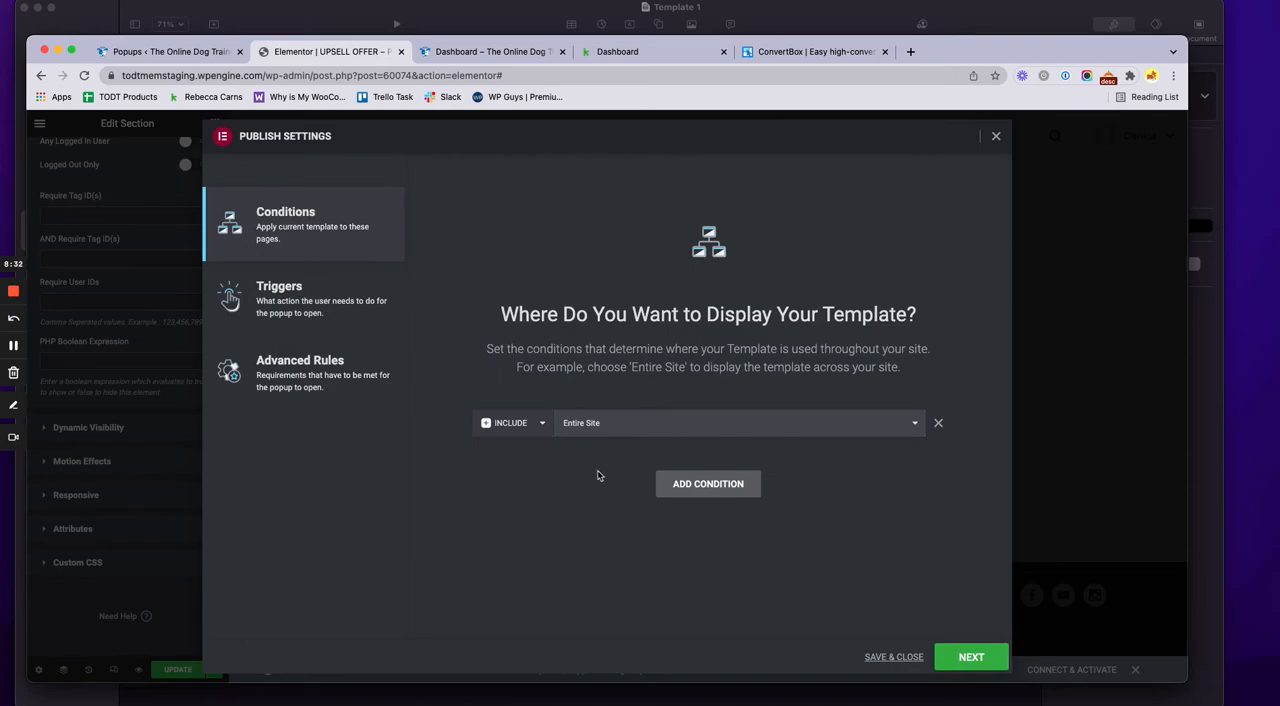
pyautogui.click(247, 287)
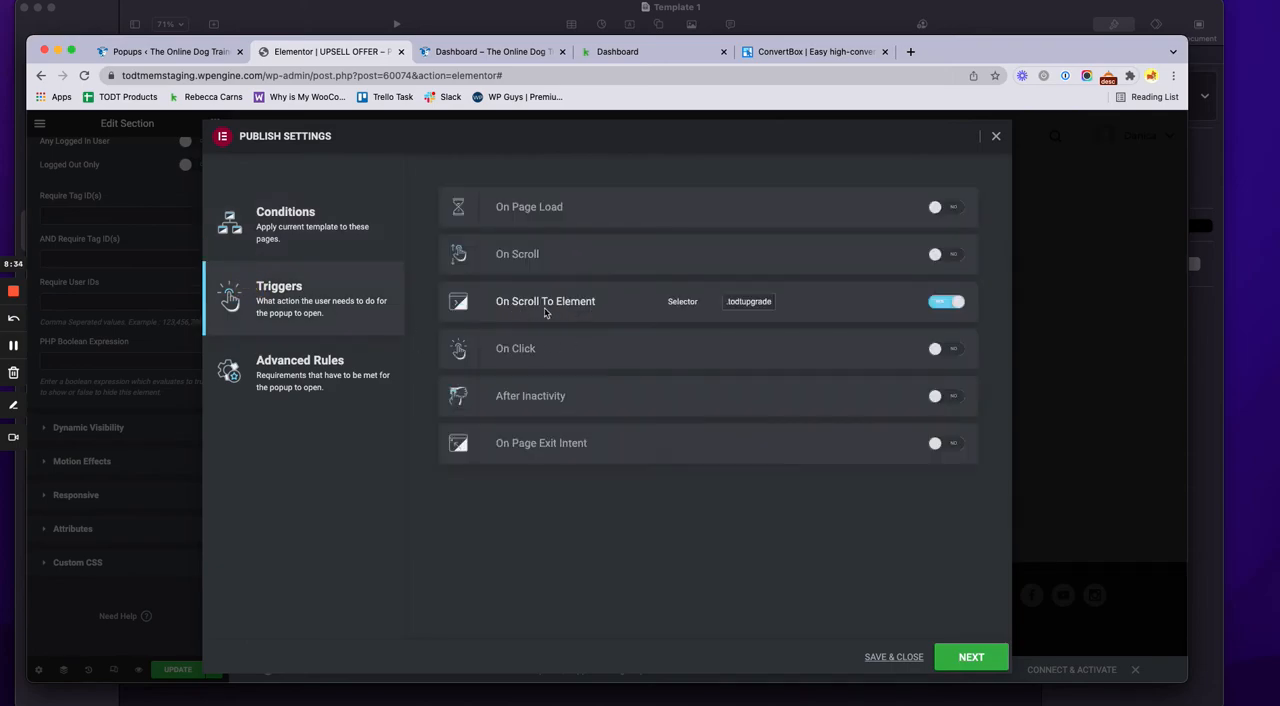
pyautogui.click(333, 381)
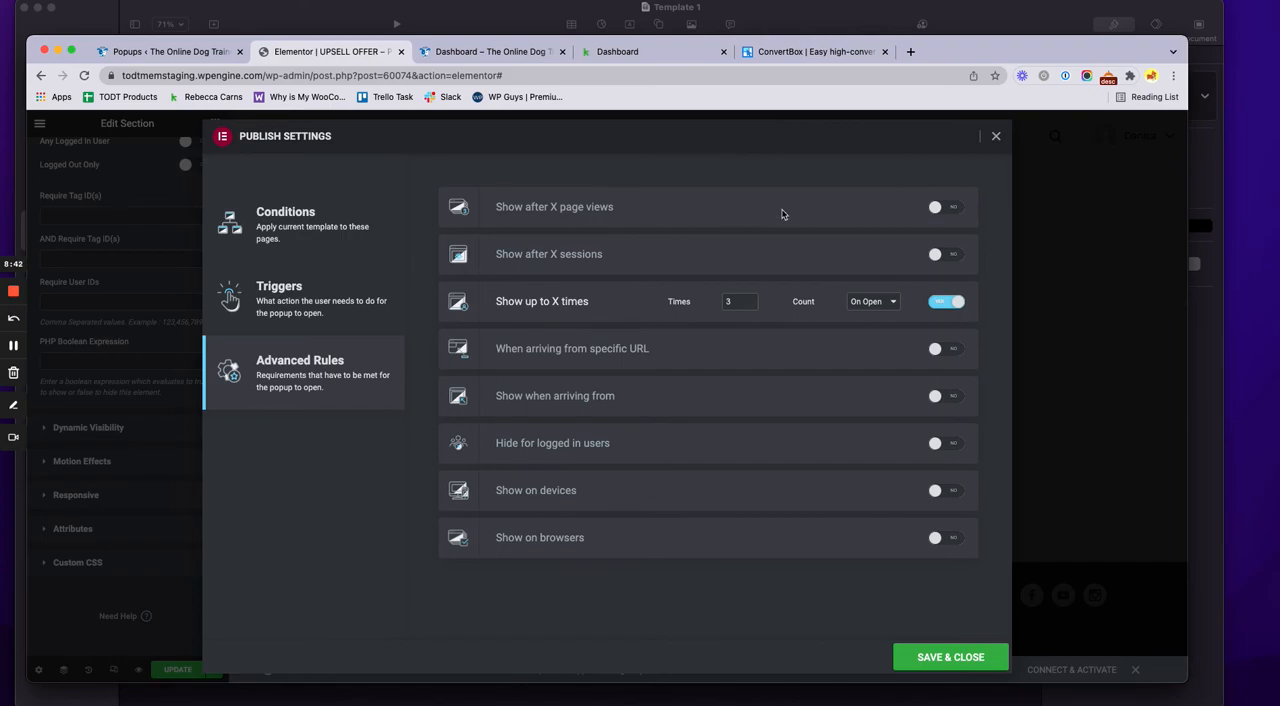
pyautogui.click(996, 138)
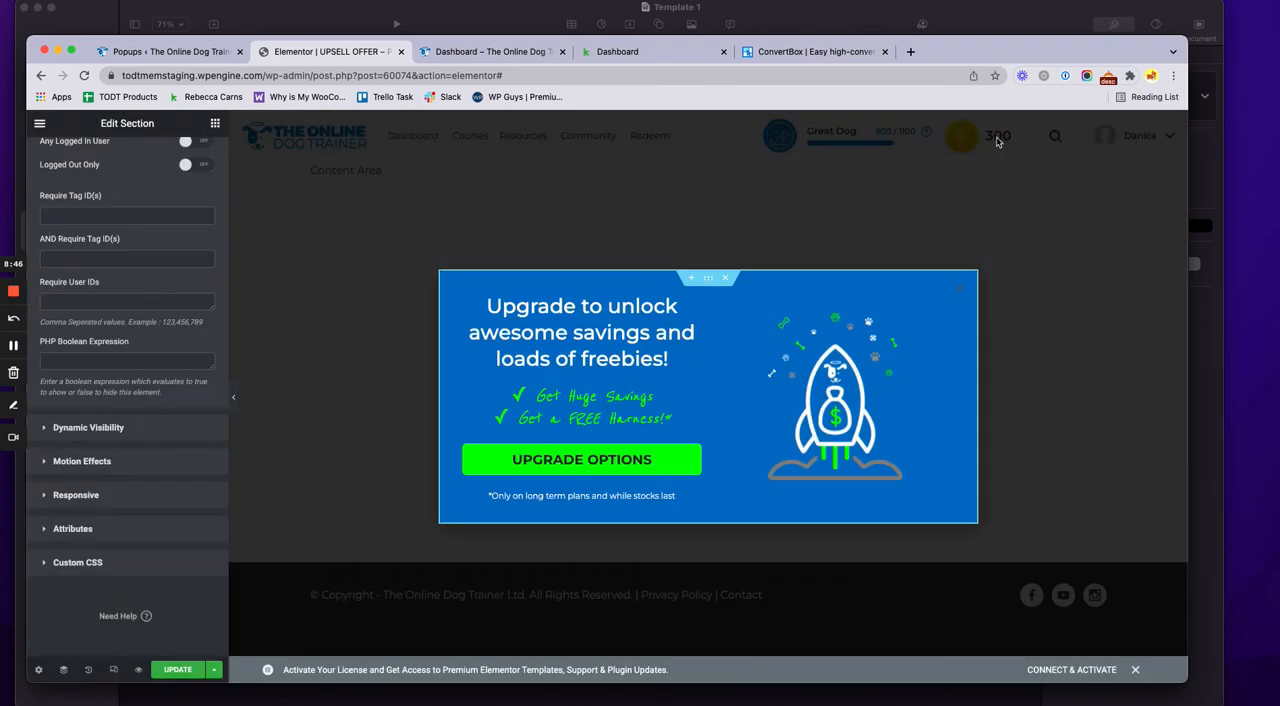
# Look over the section's layout and Memberium settings, and reopen the popup's trigger settings
pyautogui.scroll(10, 172, 550)
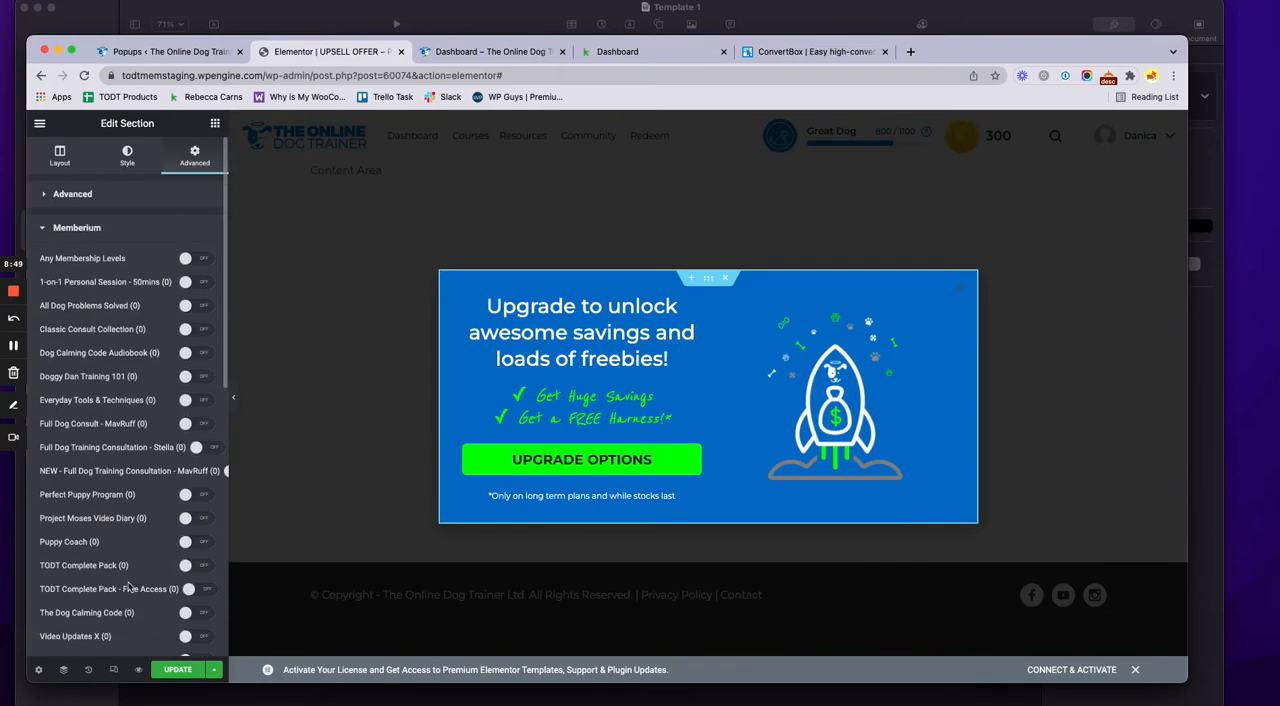
pyautogui.click(59, 155)
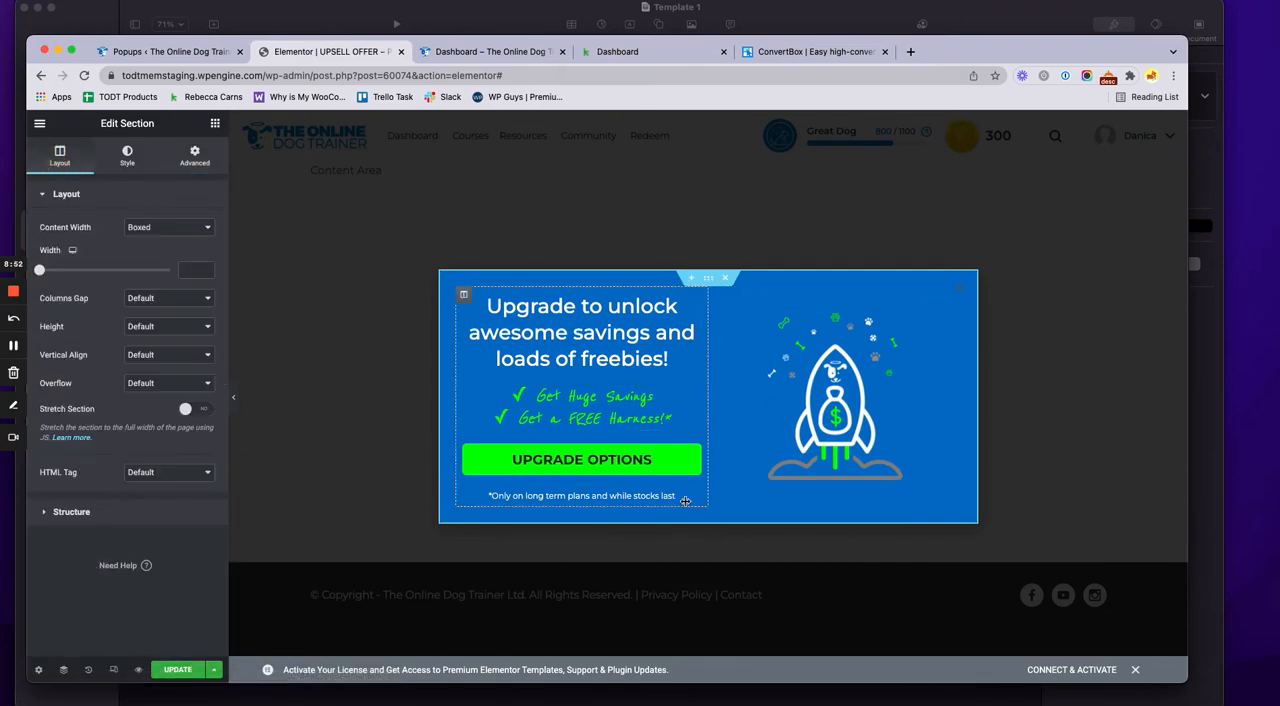
pyautogui.click(210, 158)
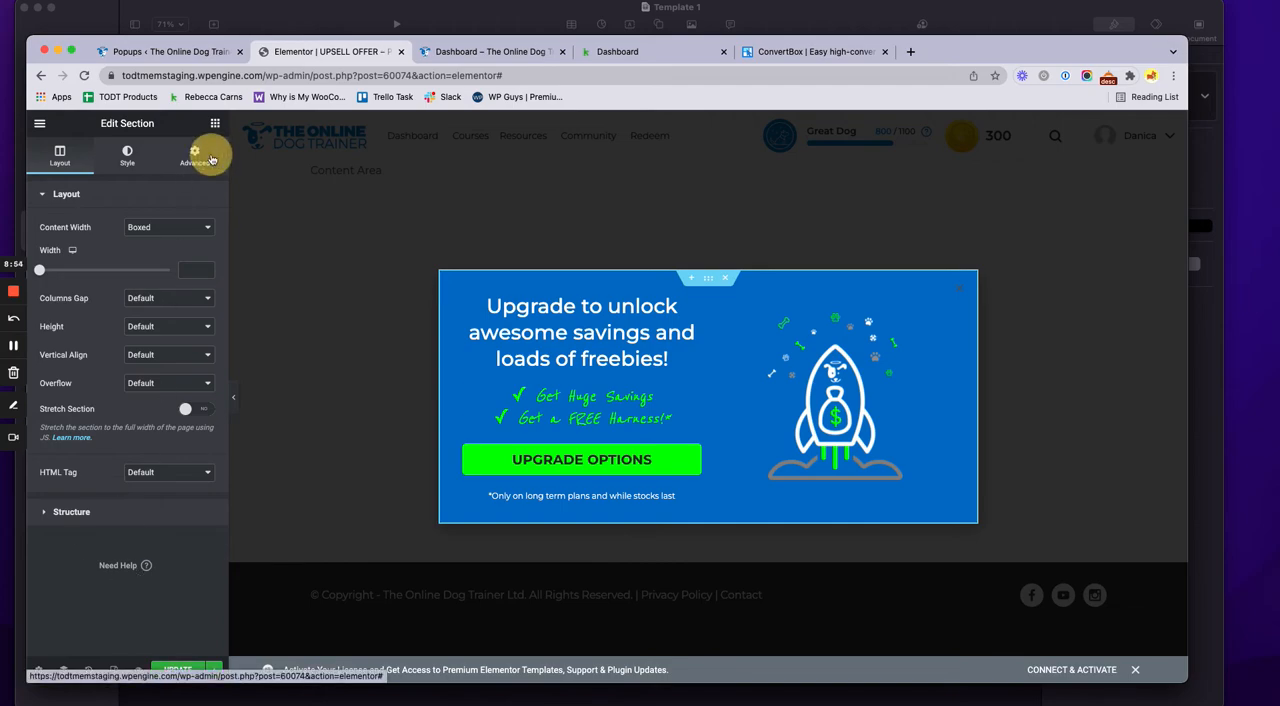
pyautogui.click(118, 428)
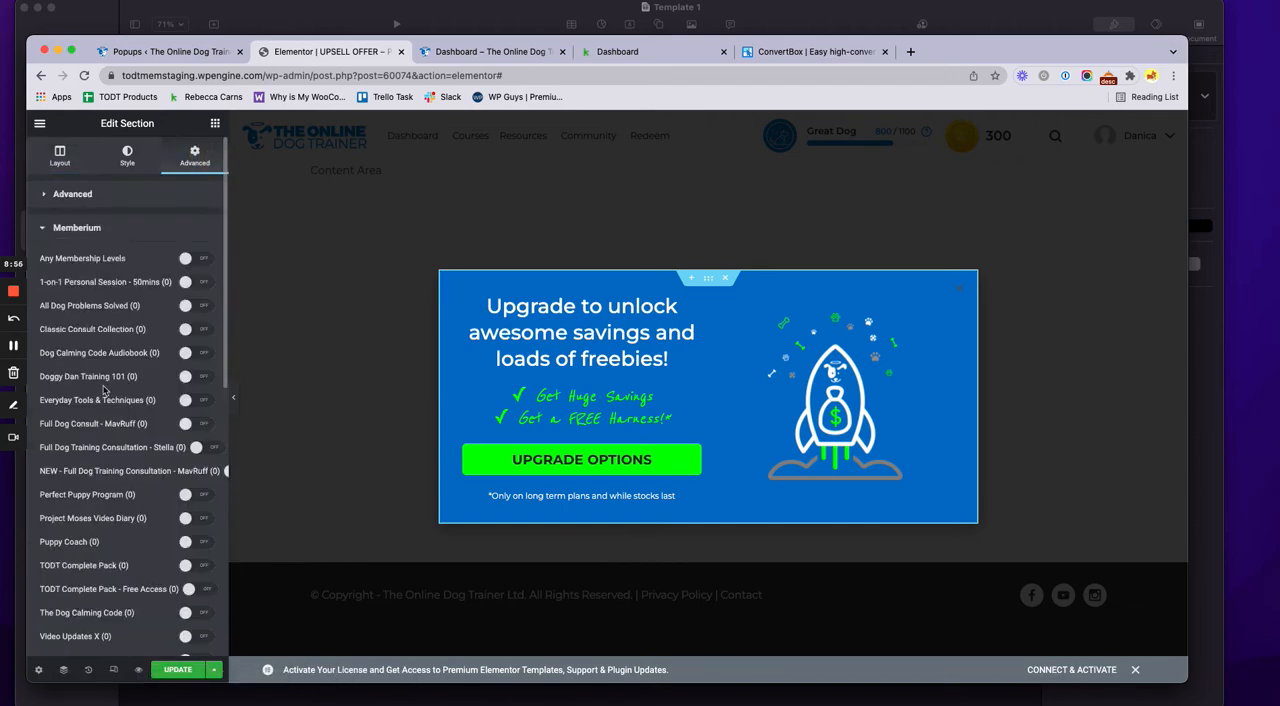
pyautogui.scroll(-8, 131, 441)
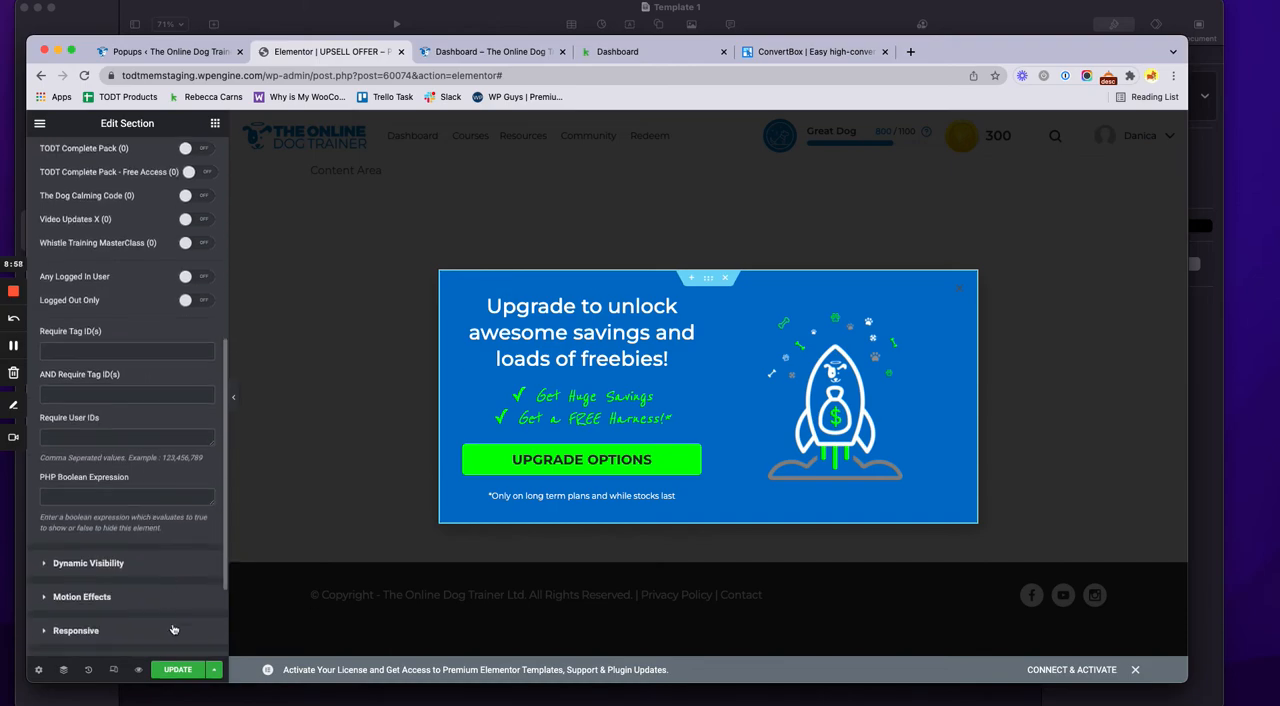
pyautogui.click(213, 670)
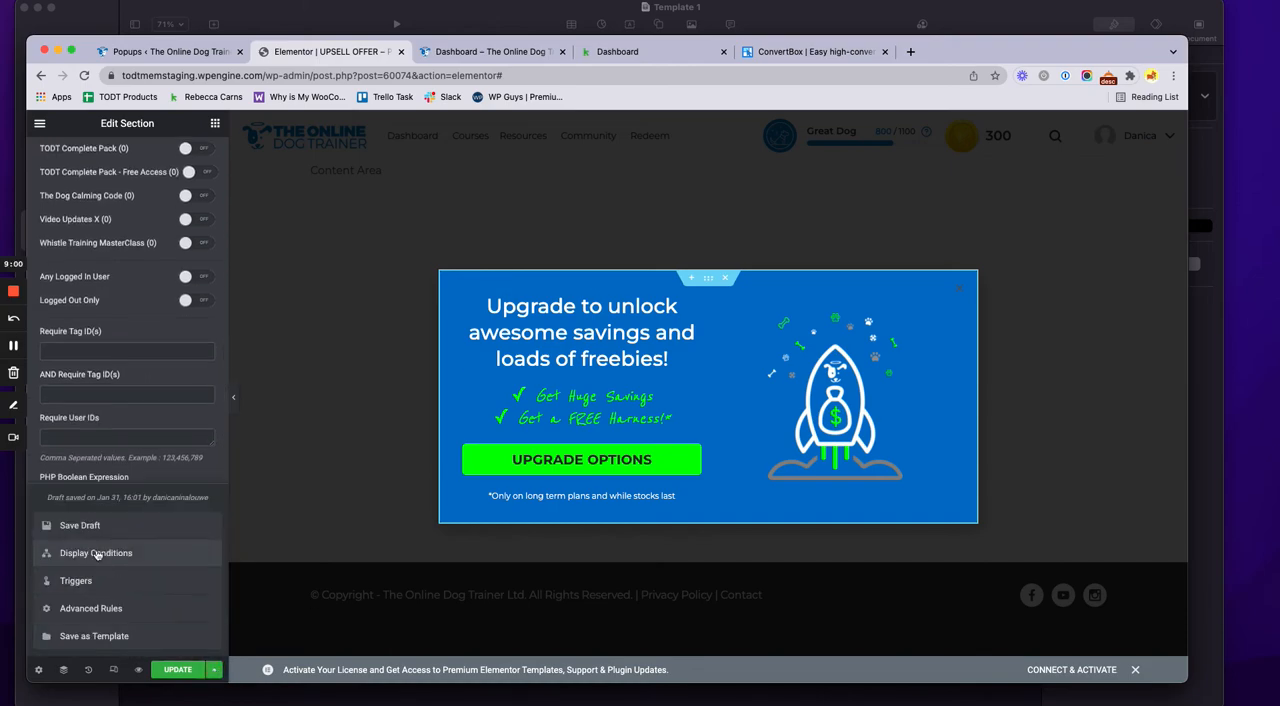
pyautogui.click(108, 581)
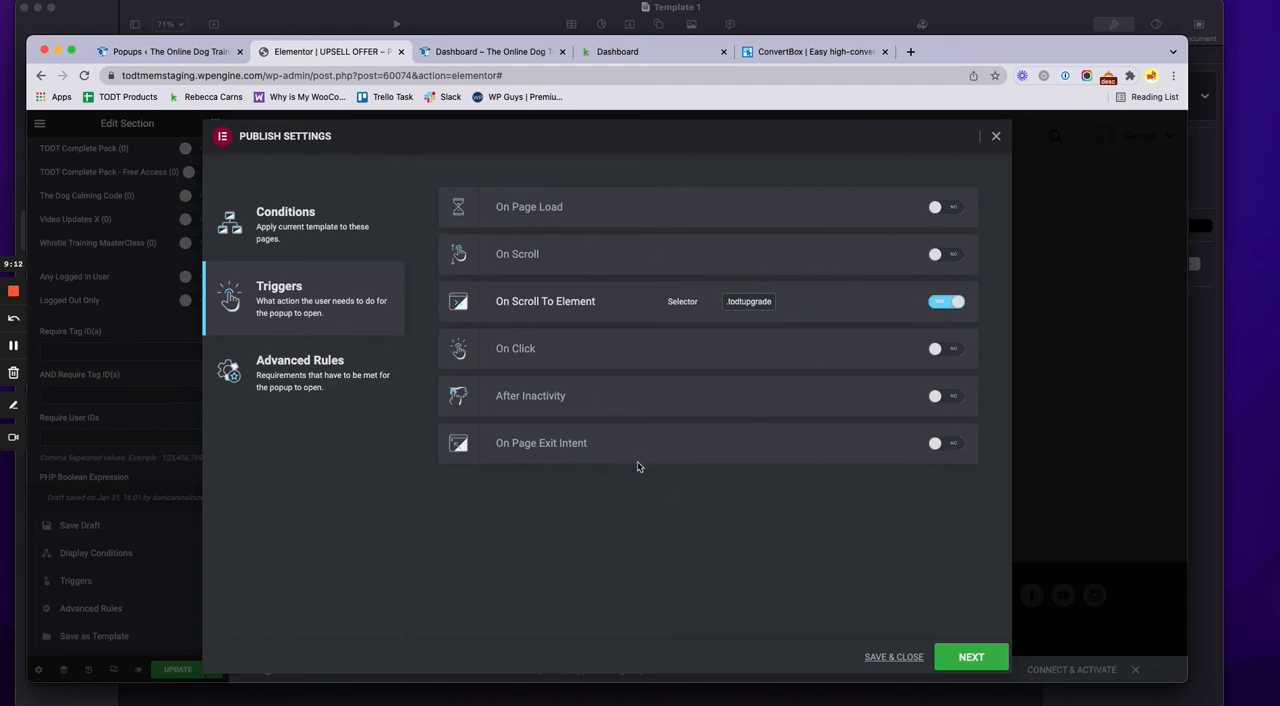
# Open the saved templates list in WordPress and select the shortcode of the "before you cancel template"
pyautogui.click(120, 51)
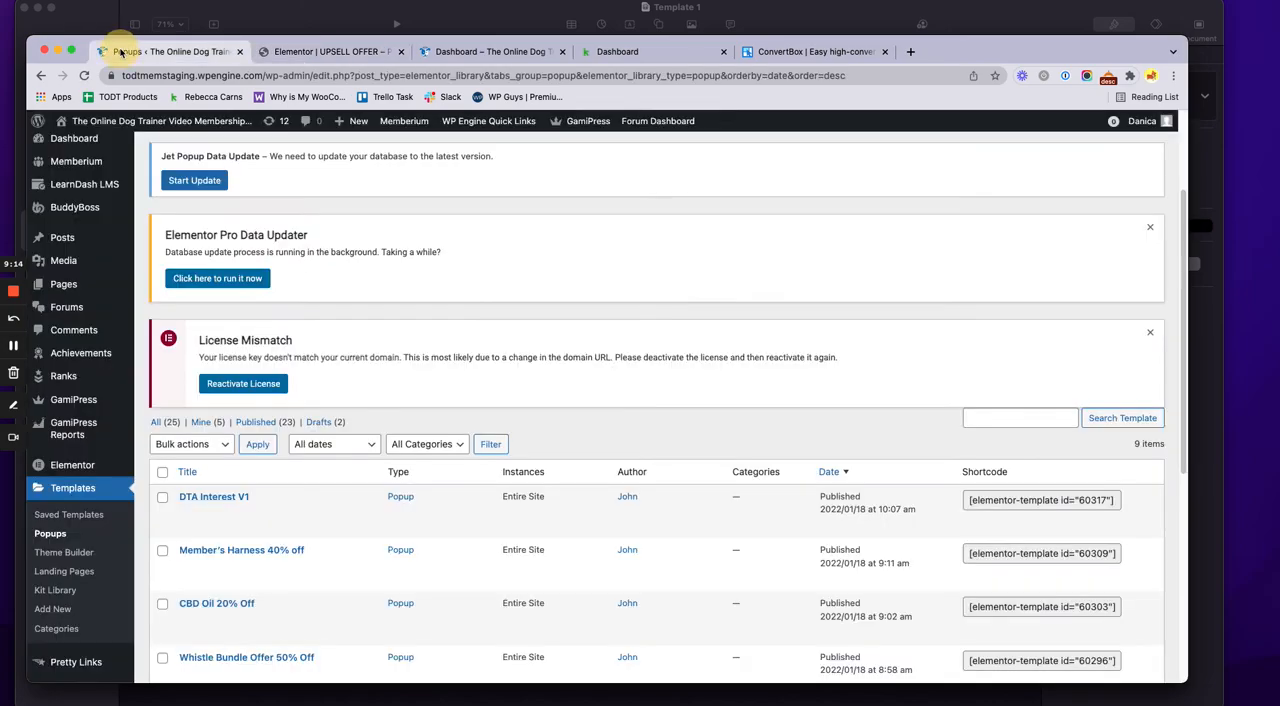
pyautogui.click(96, 516)
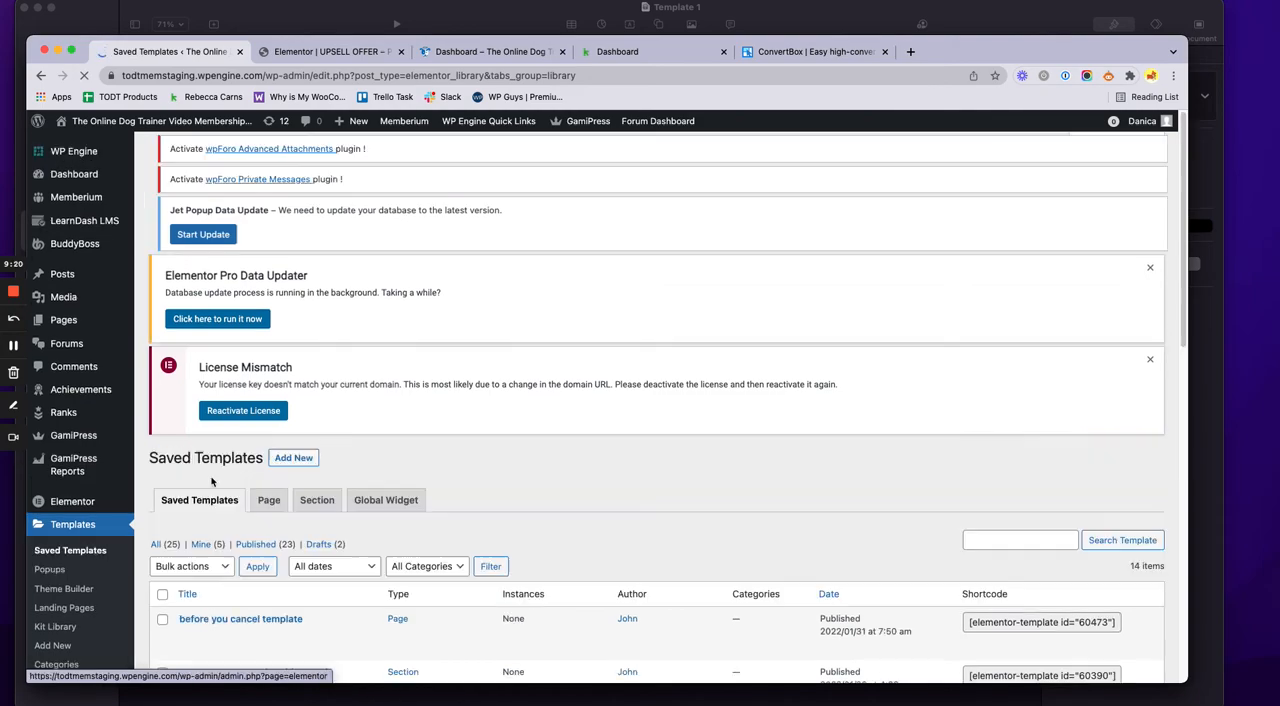
pyautogui.scroll(-3, 856, 413)
pyautogui.scroll(-2, 856, 413)
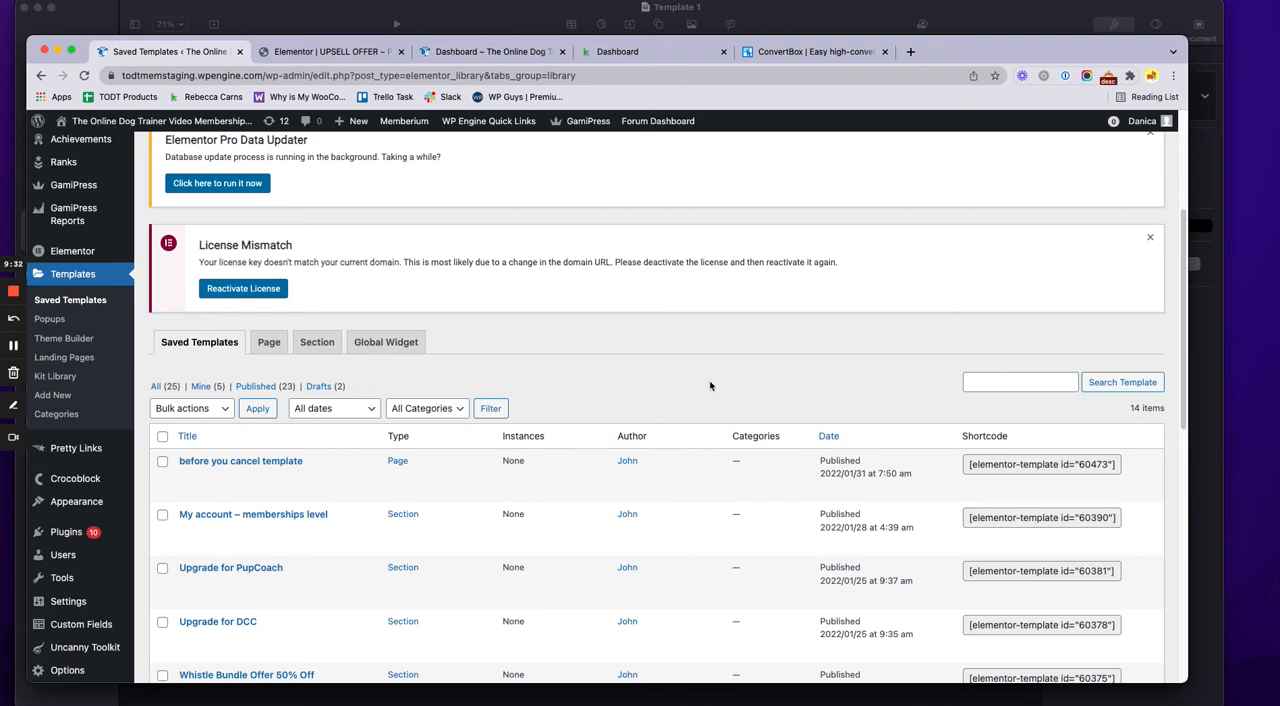
pyautogui.scroll(-2, 710, 386)
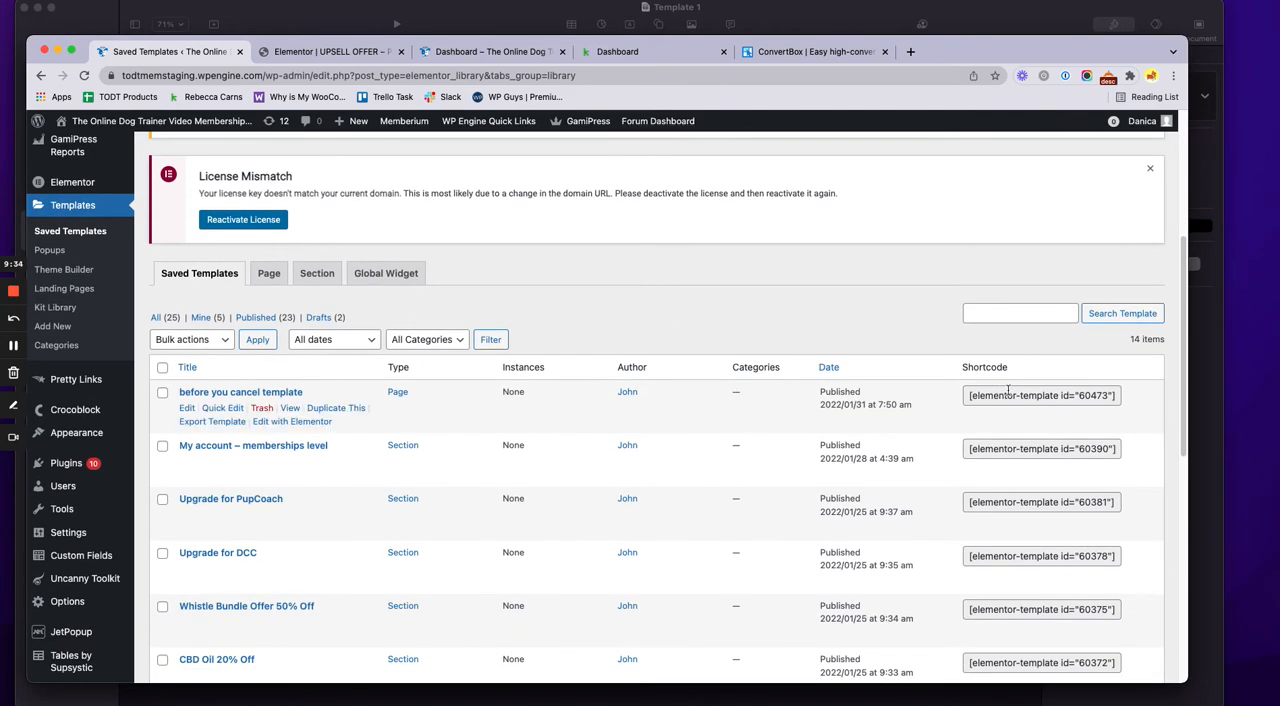
pyautogui.moveTo(970, 396); pyautogui.dragTo(1116, 398)
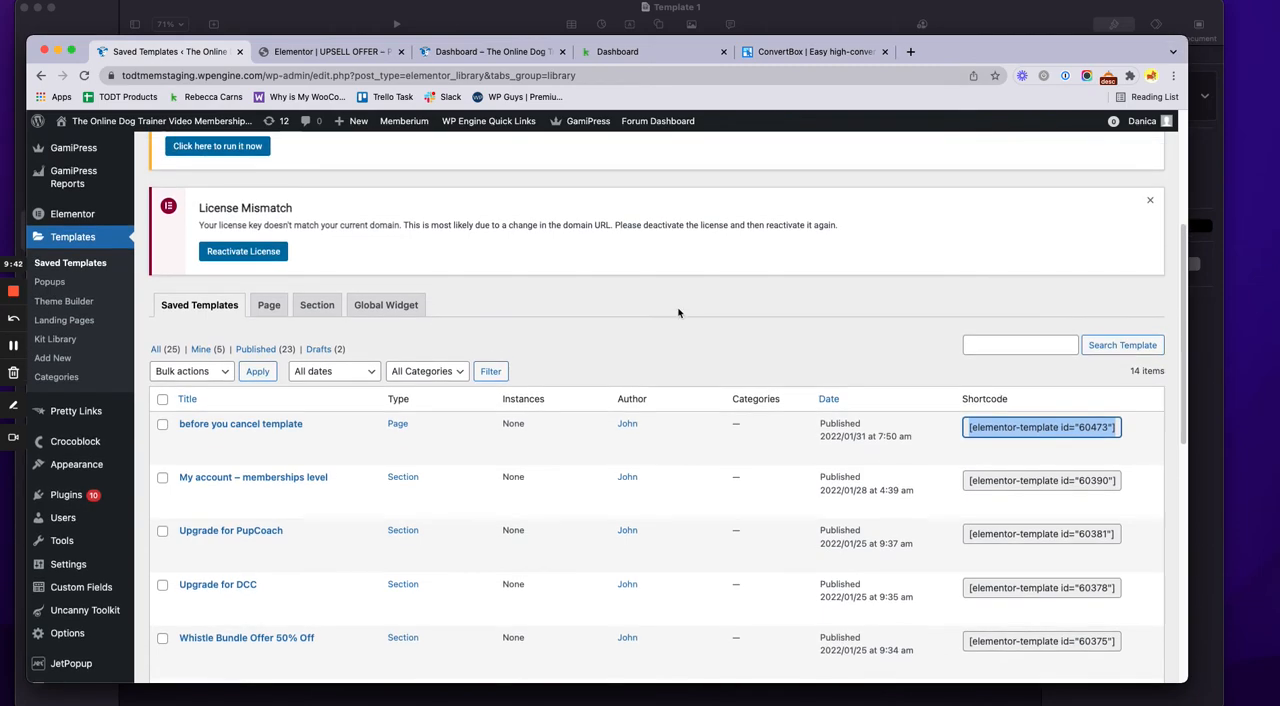
# Sort the saved templates by date, newest first
pyautogui.scroll(-2, 690, 355)
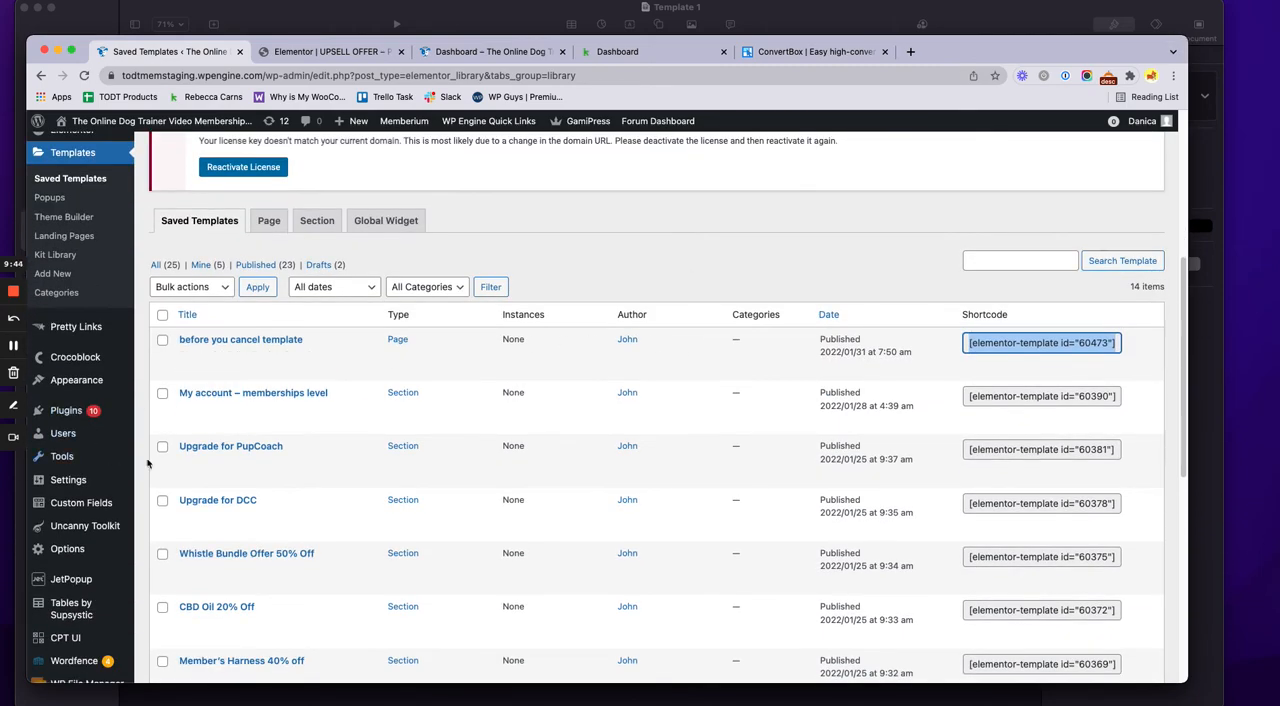
pyautogui.click(831, 318)
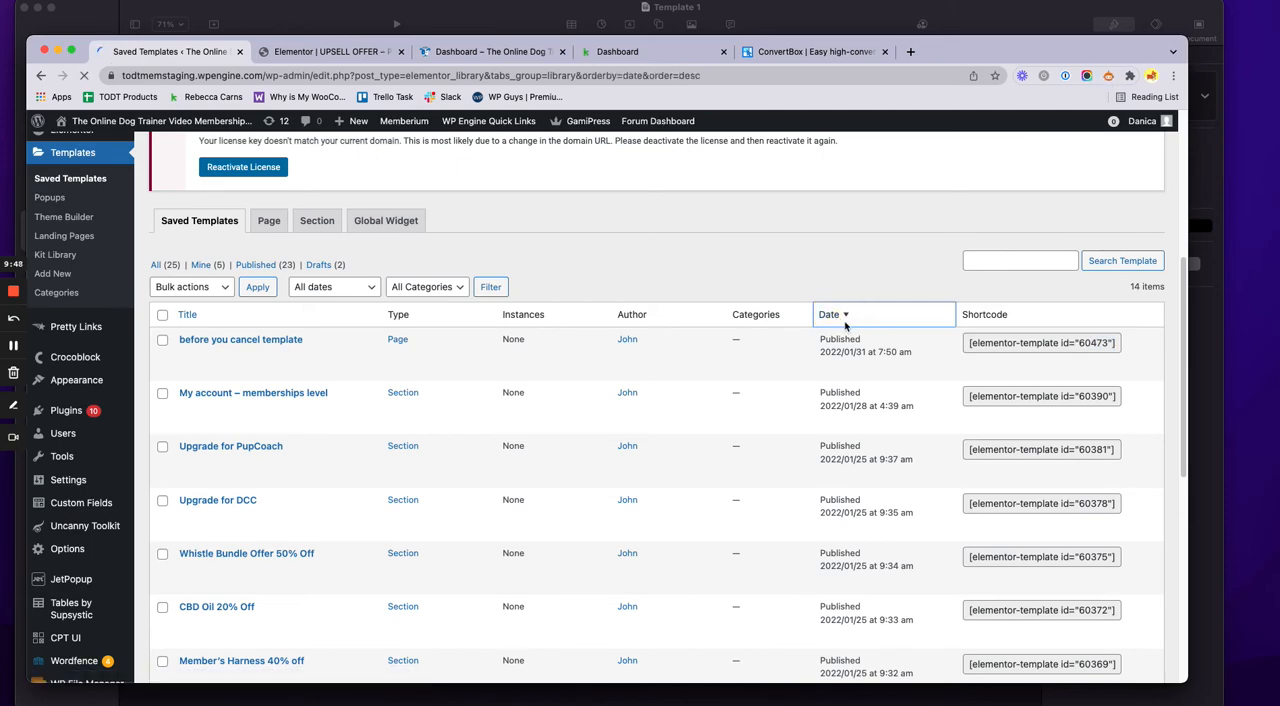
pyautogui.scroll(-3, 810, 472)
pyautogui.scroll(-3, 815, 468)
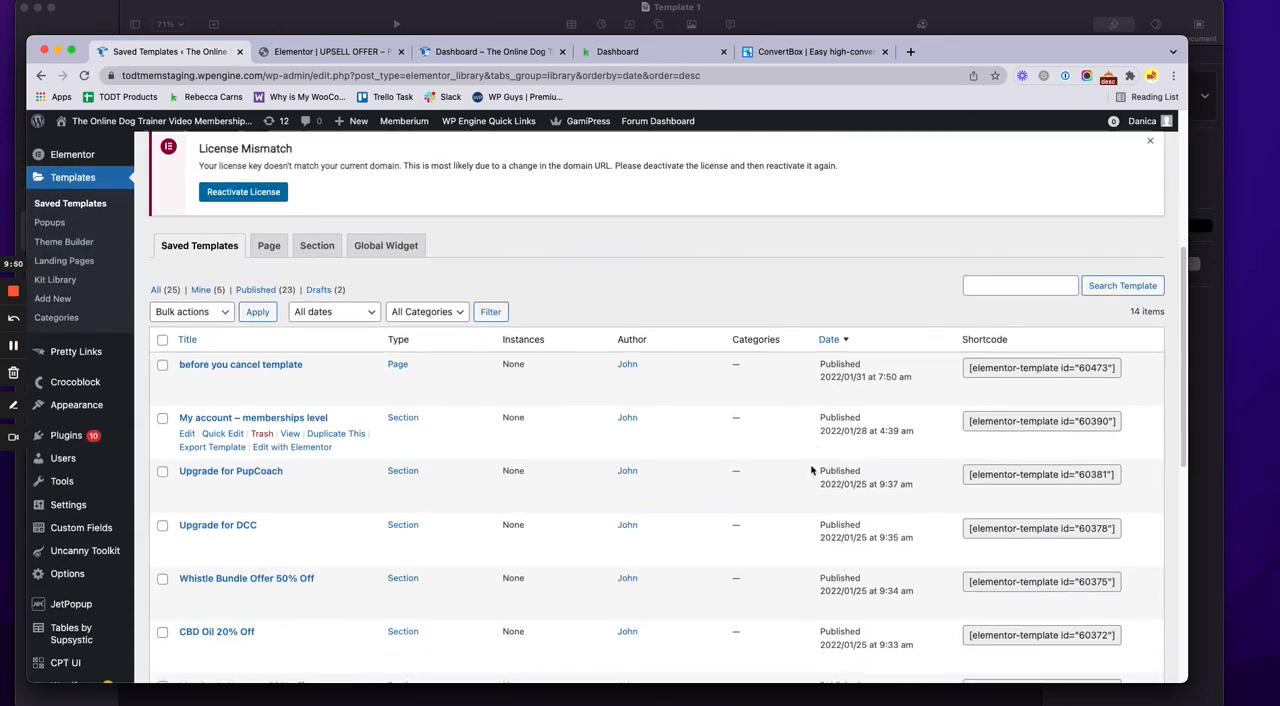
# Open the "Upsell Offer – Product 53,64 Contacts" template in Elementor and bring up its shortcode widget's content
pyautogui.scroll(-5, 314, 480)
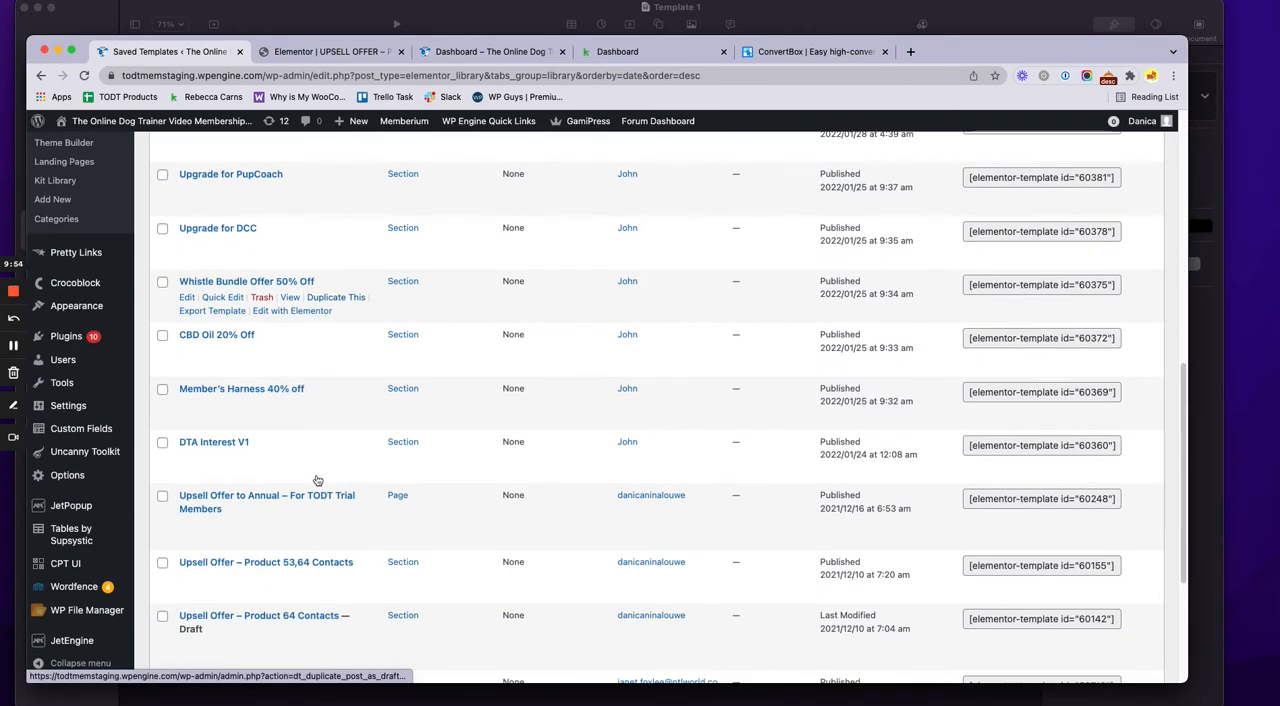
pyautogui.scroll(-1, 323, 597)
pyautogui.scroll(-1, 323, 597)
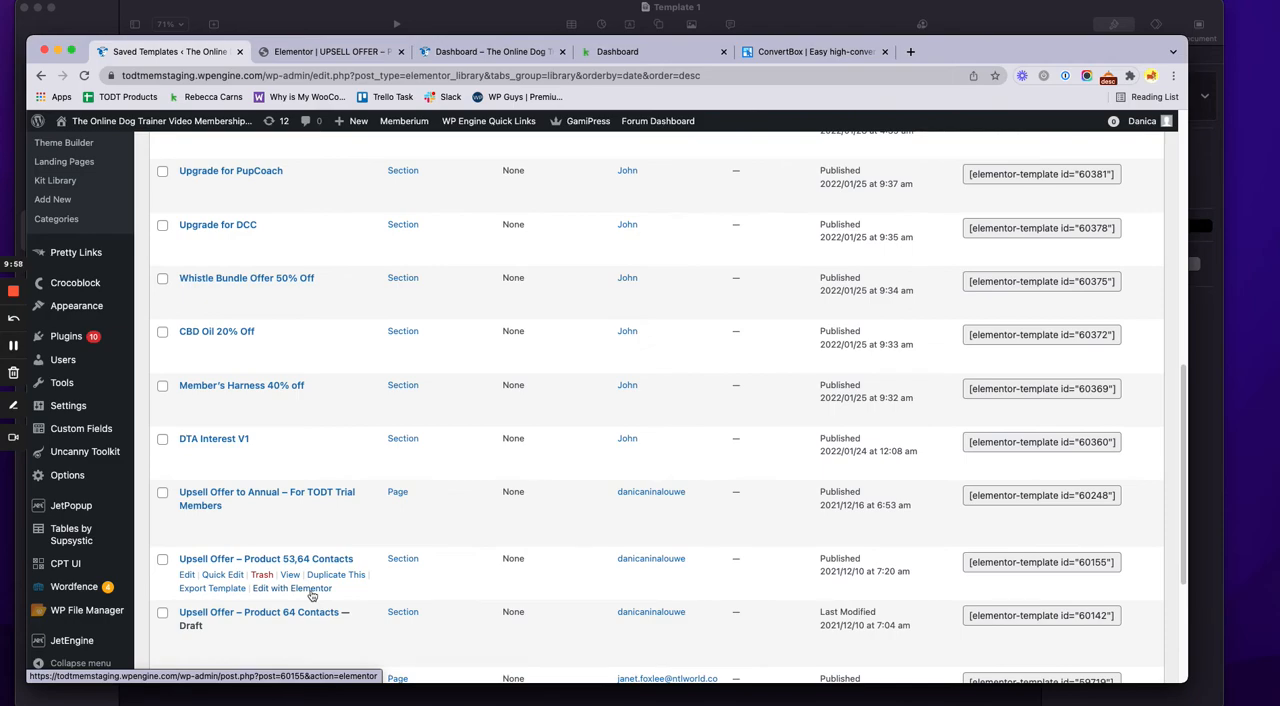
pyautogui.click(312, 596)
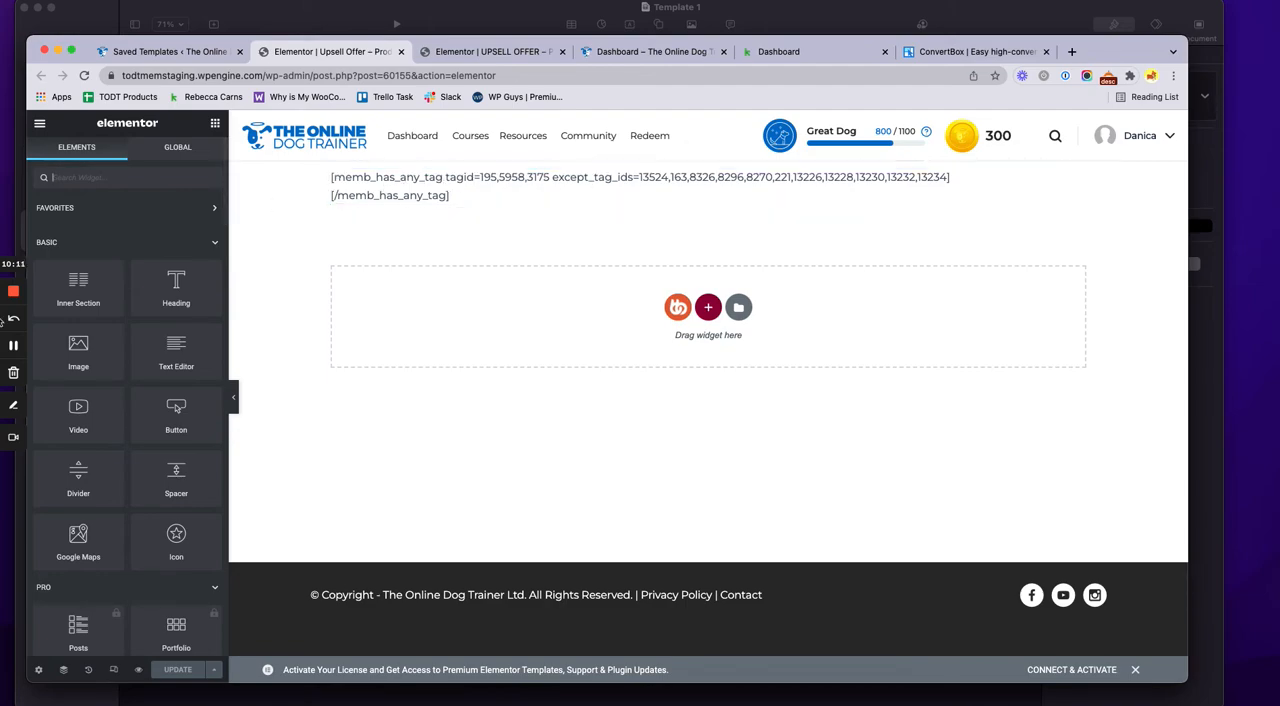
pyautogui.click(12, 350)
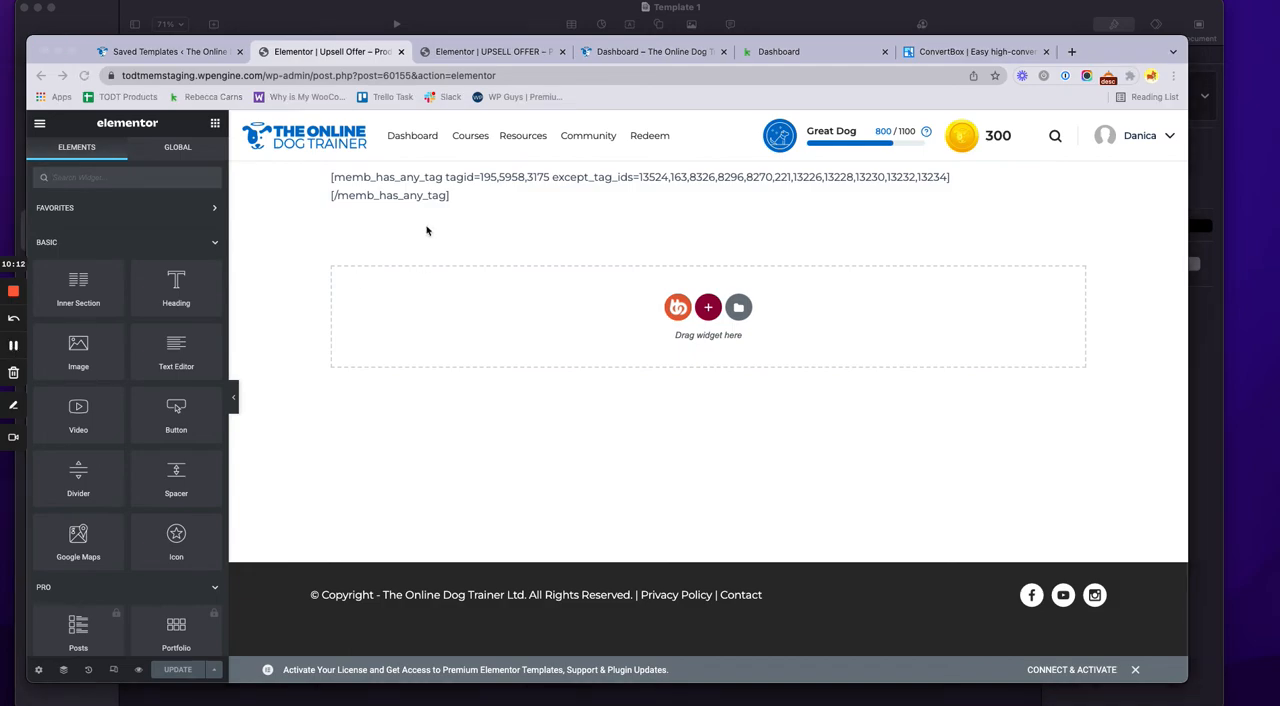
pyautogui.click(452, 188)
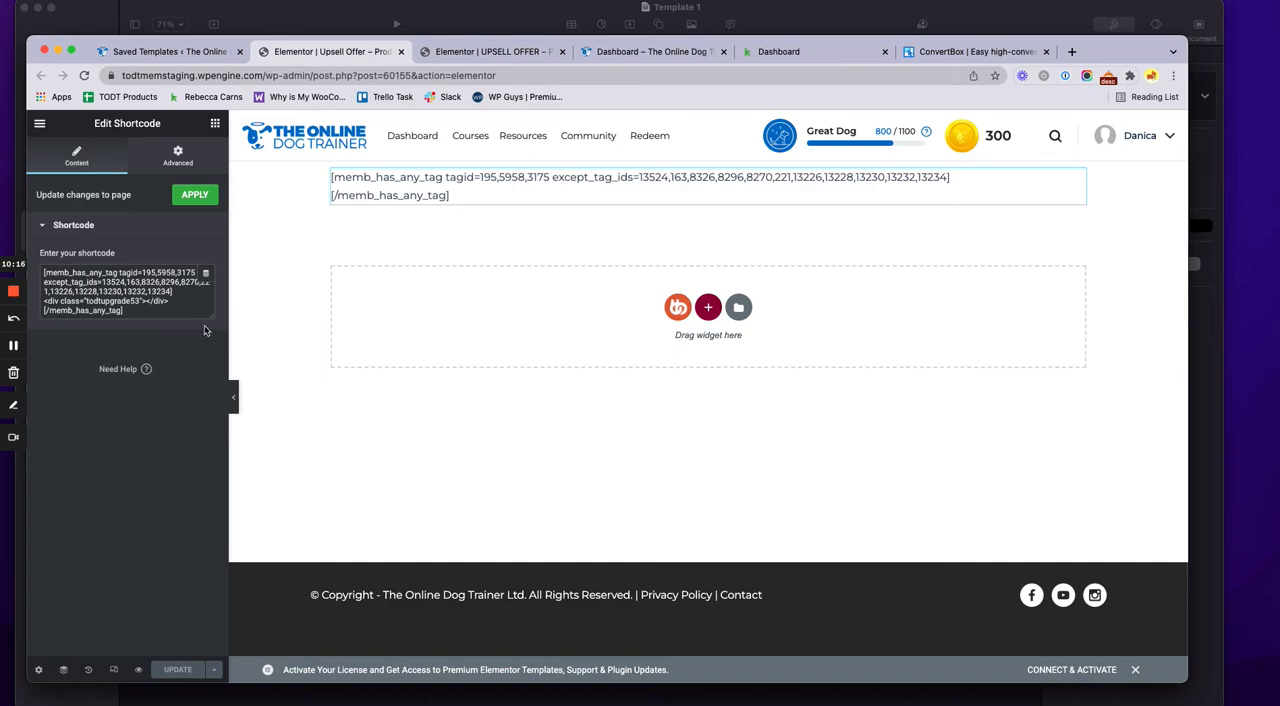
# Enlarge the shortcode box and highlight the div line with the class "todtupgrade53"
pyautogui.moveTo(211, 317); pyautogui.dragTo(207, 378)
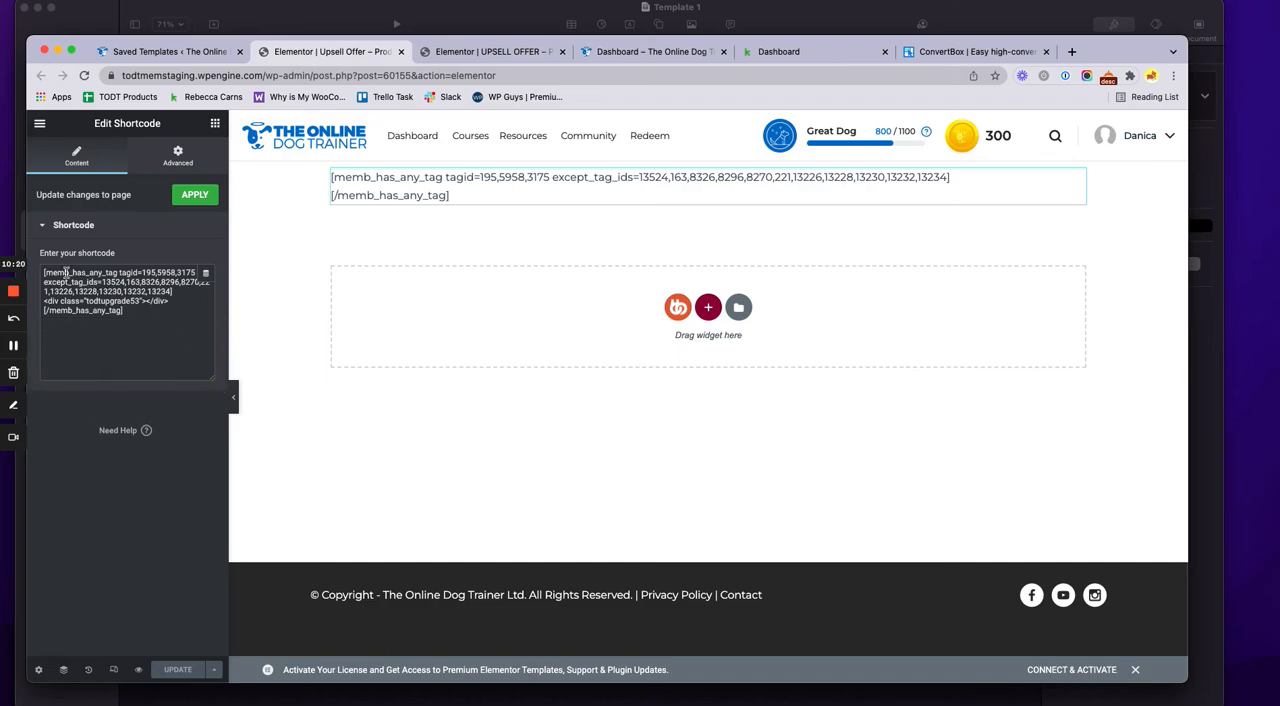
pyautogui.moveTo(170, 291); pyautogui.dragTo(42, 302)
pyautogui.click(172, 300)
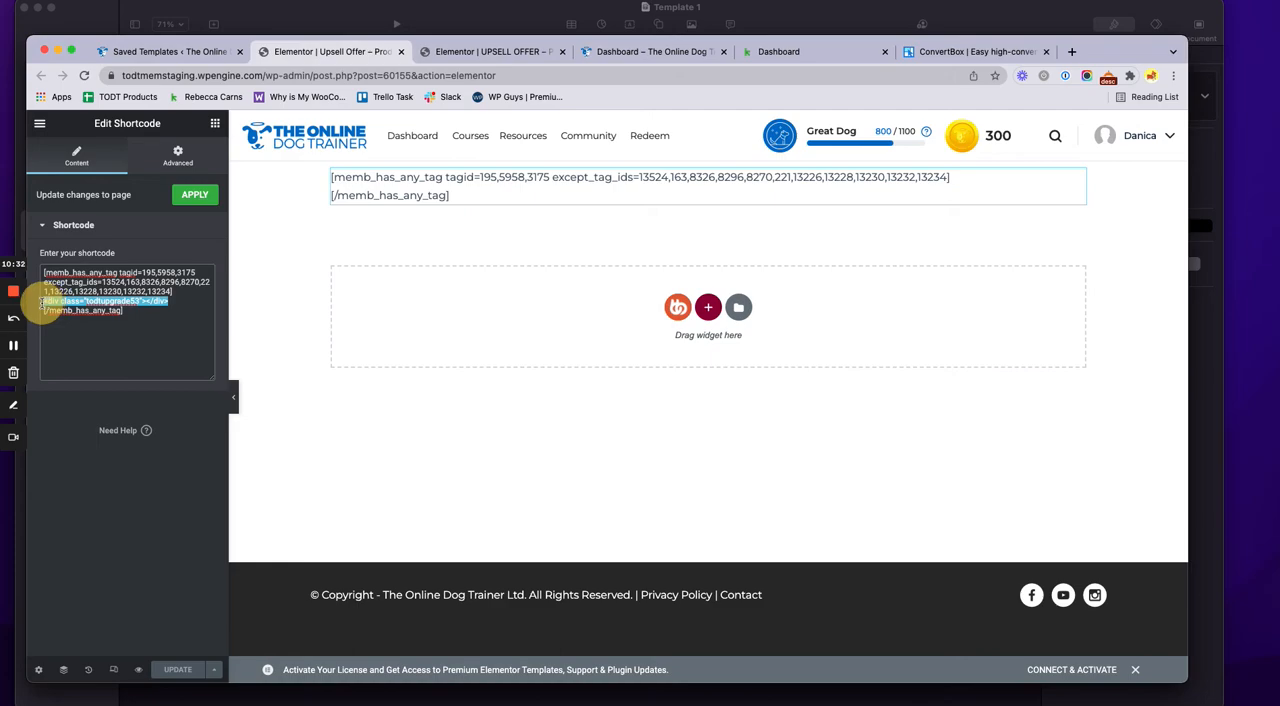
pyautogui.click(107, 302)
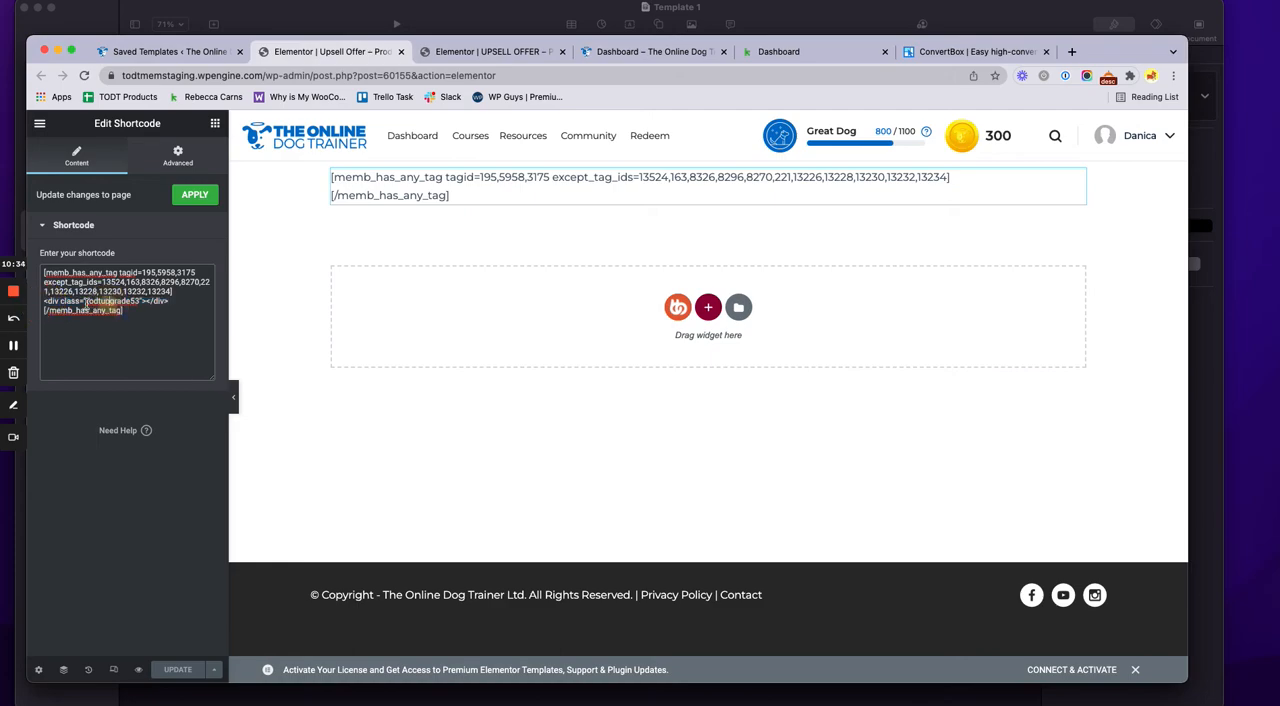
pyautogui.doubleClick(112, 301)
pyautogui.press('super+c')
# Check the selector of the On Scroll To Element trigger in the product 53 popup's publish settings
pyautogui.click(490, 49)
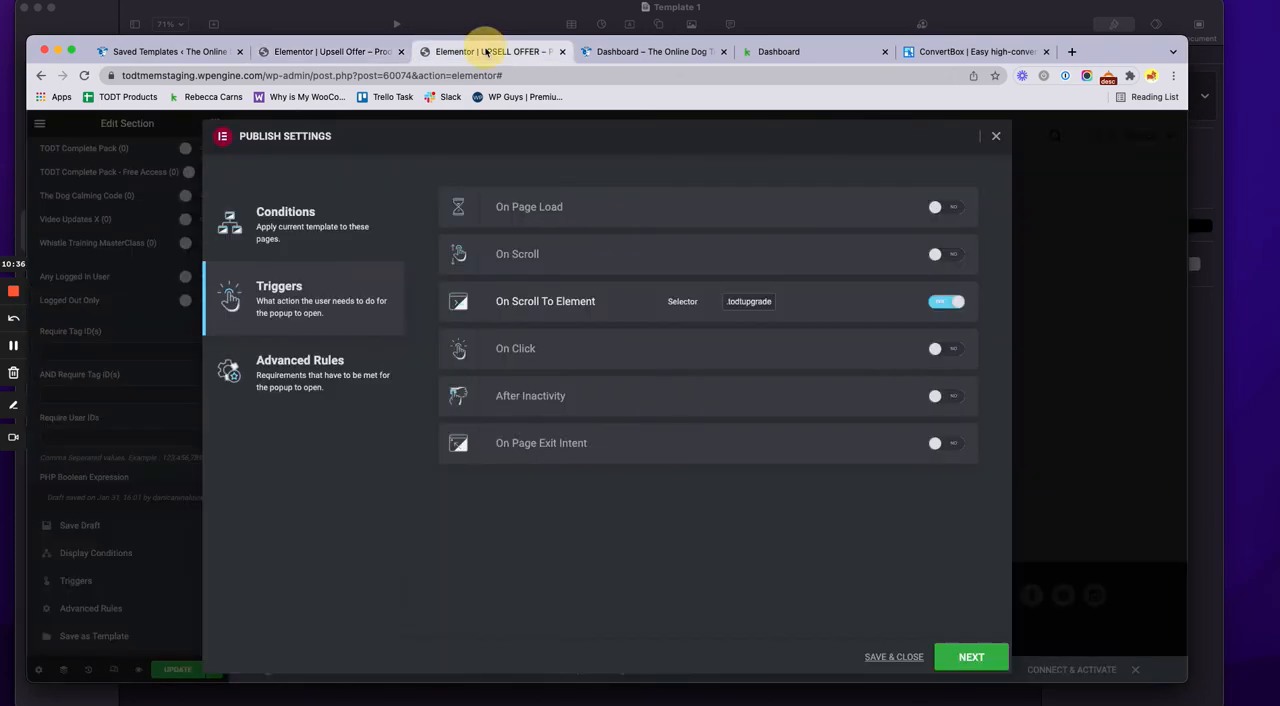
pyautogui.moveTo(735, 305)
pyautogui.mouseDown()
pyautogui.moveTo(777, 300)
pyautogui.moveTo(726, 300)
pyautogui.mouseUp()
pyautogui.press('super+v')
pyautogui.click(728, 306)
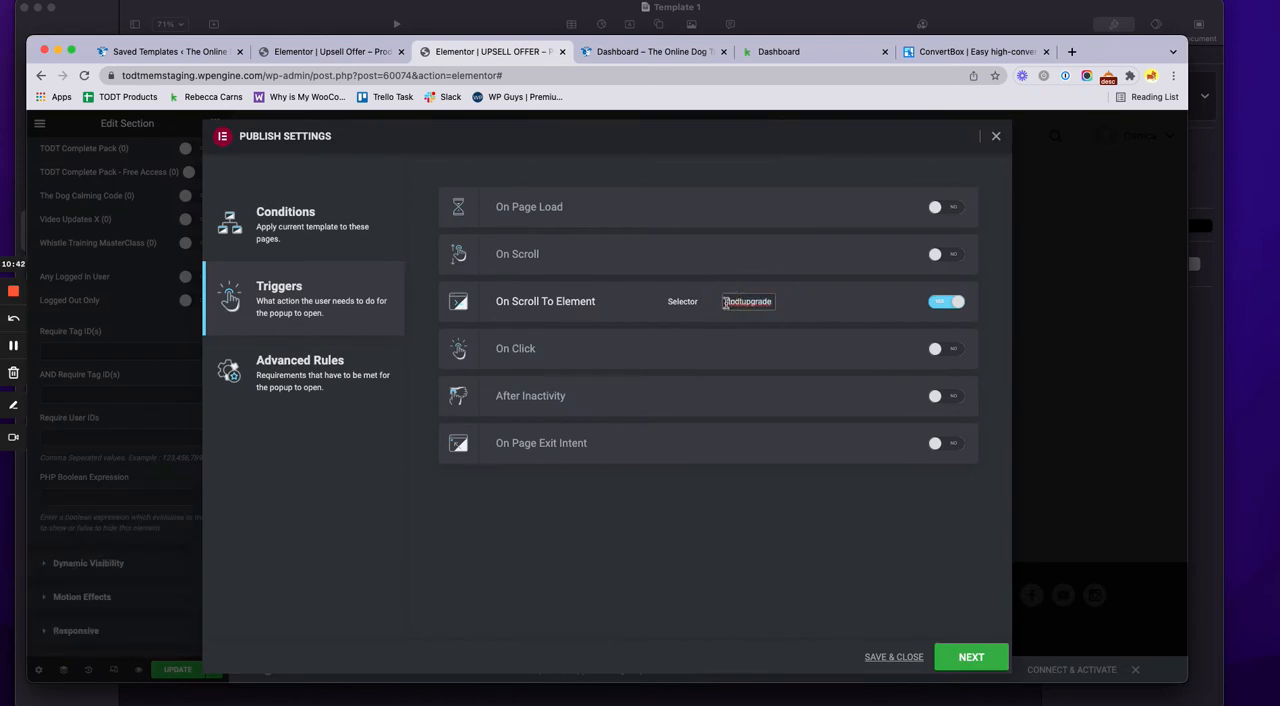
pyautogui.click(726, 302)
# Return to the Upsell Offer template and highlight the complete div line in its shortcode
pyautogui.click(335, 51)
pyautogui.click(62, 314)
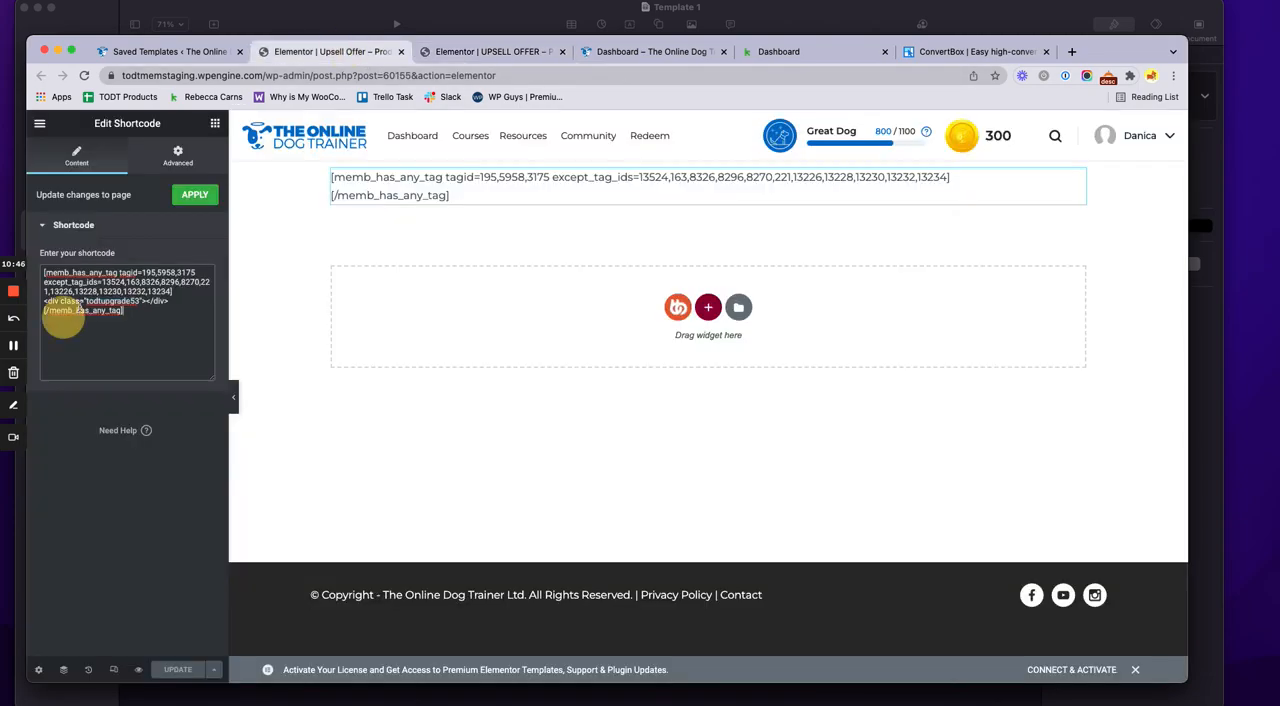
pyautogui.moveTo(40, 300); pyautogui.dragTo(185, 302)
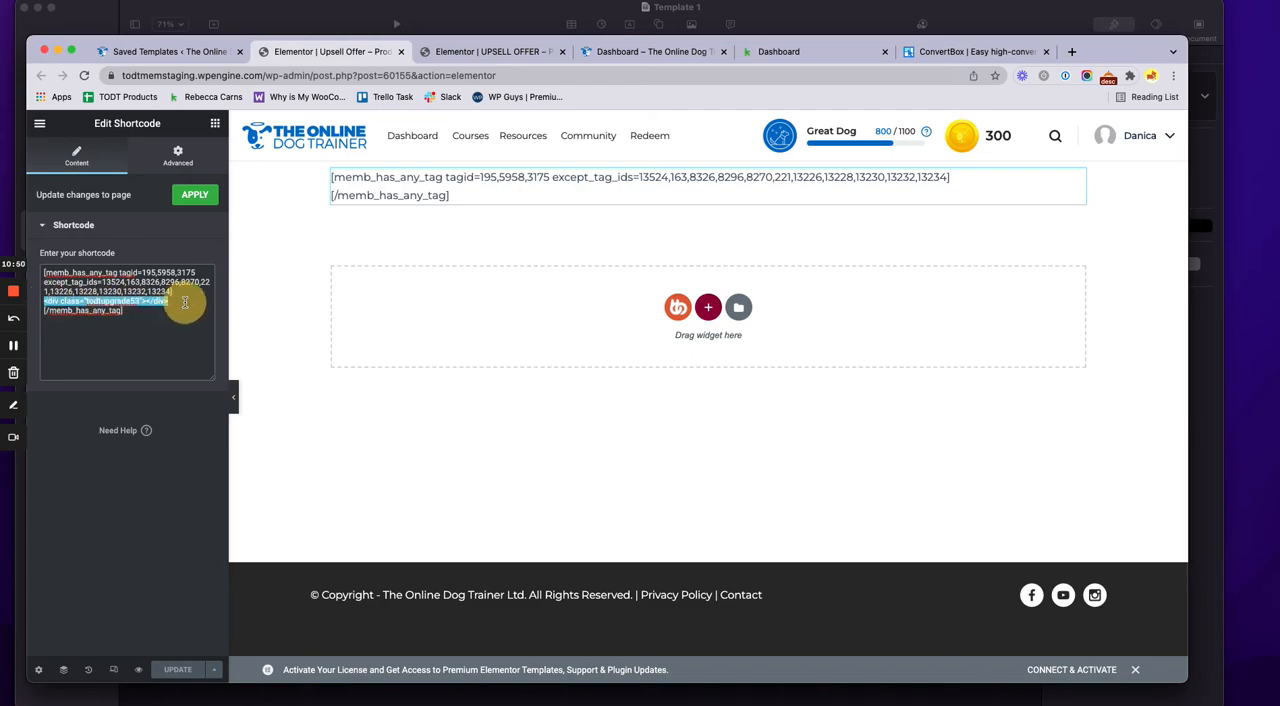
pyautogui.click(163, 334)
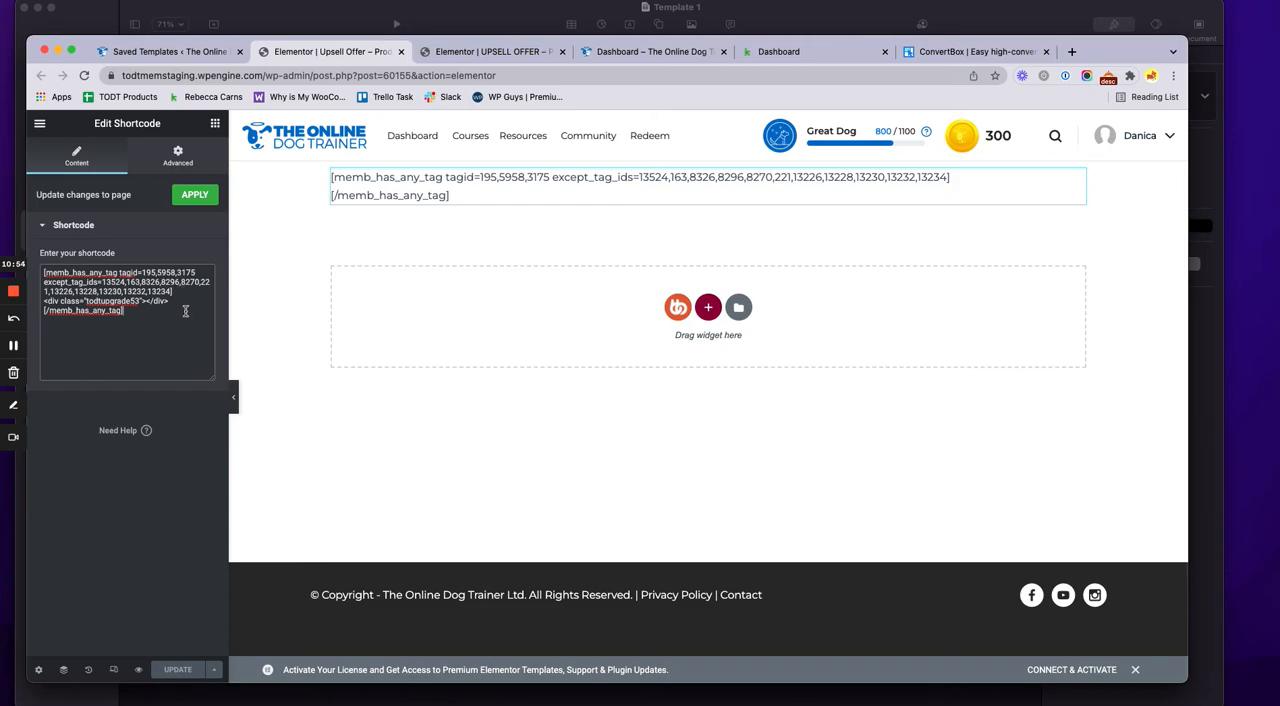
# Examine the shortcode at a larger size, highlighting the div line and the required tag IDs 195,5958,3175
pyautogui.press('super+equal')
pyautogui.press('super+equal')
pyautogui.press('super+equal')
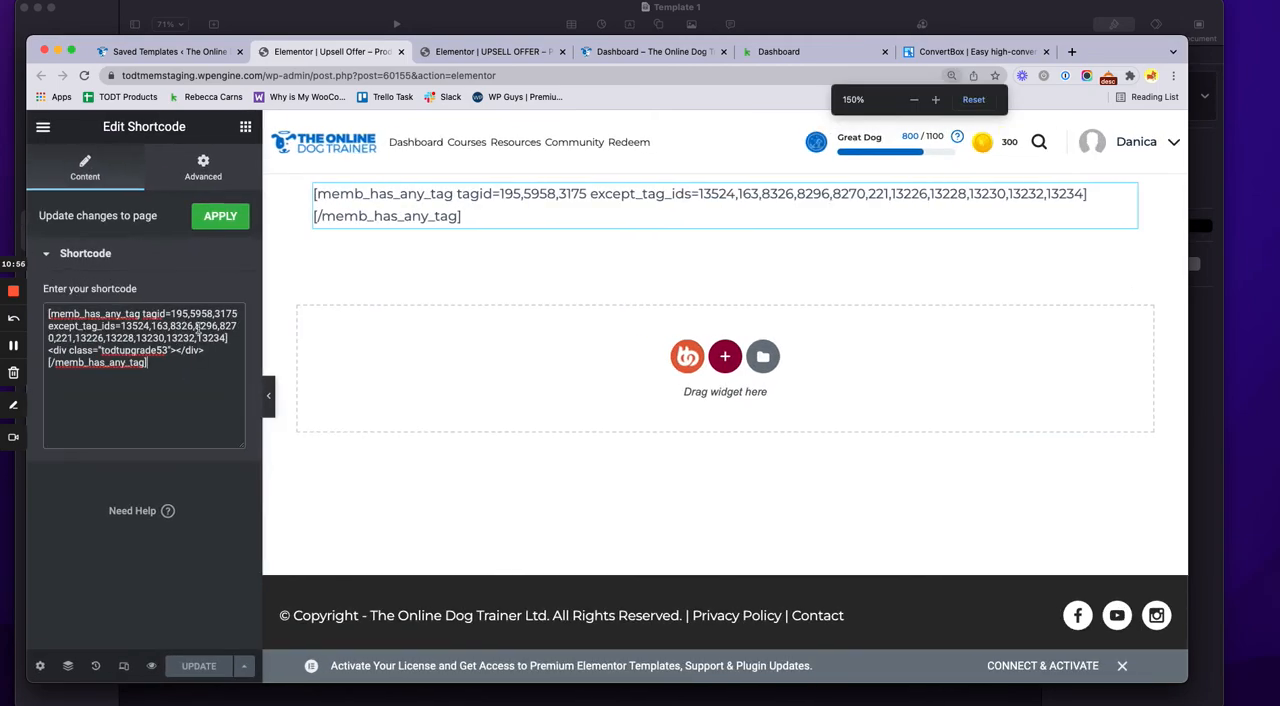
pyautogui.press('super+equal')
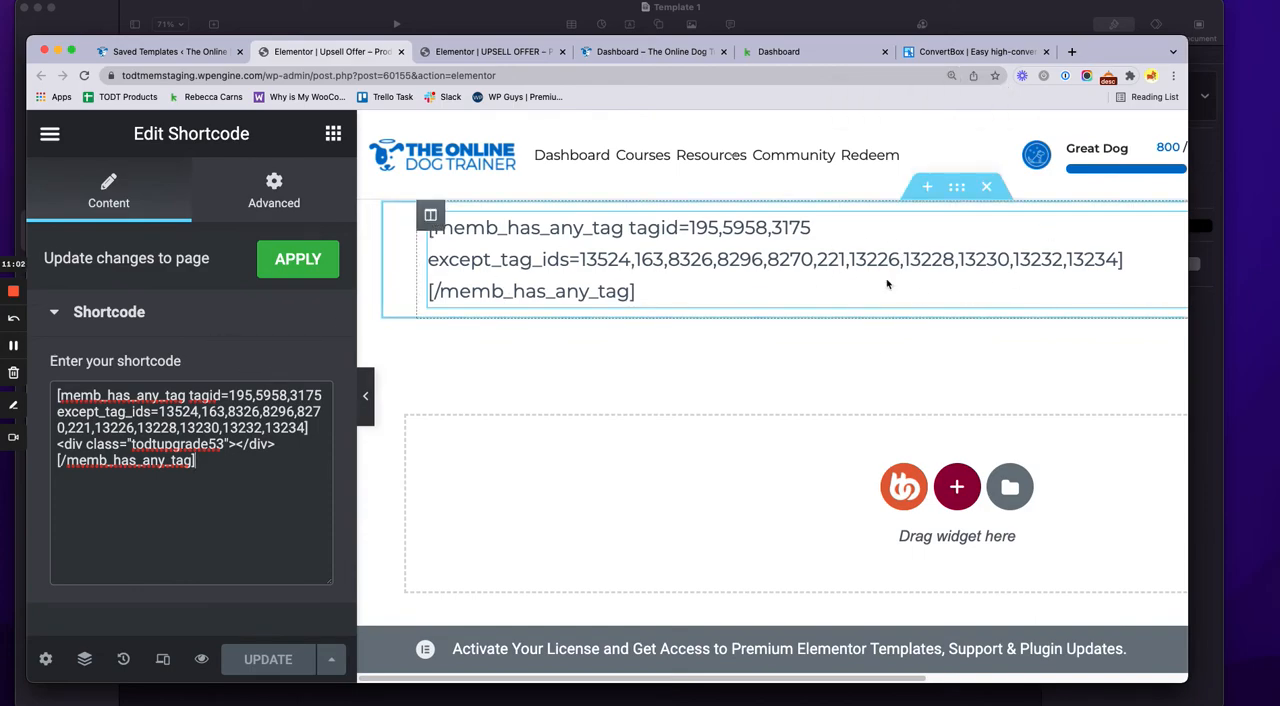
pyautogui.click(112, 443)
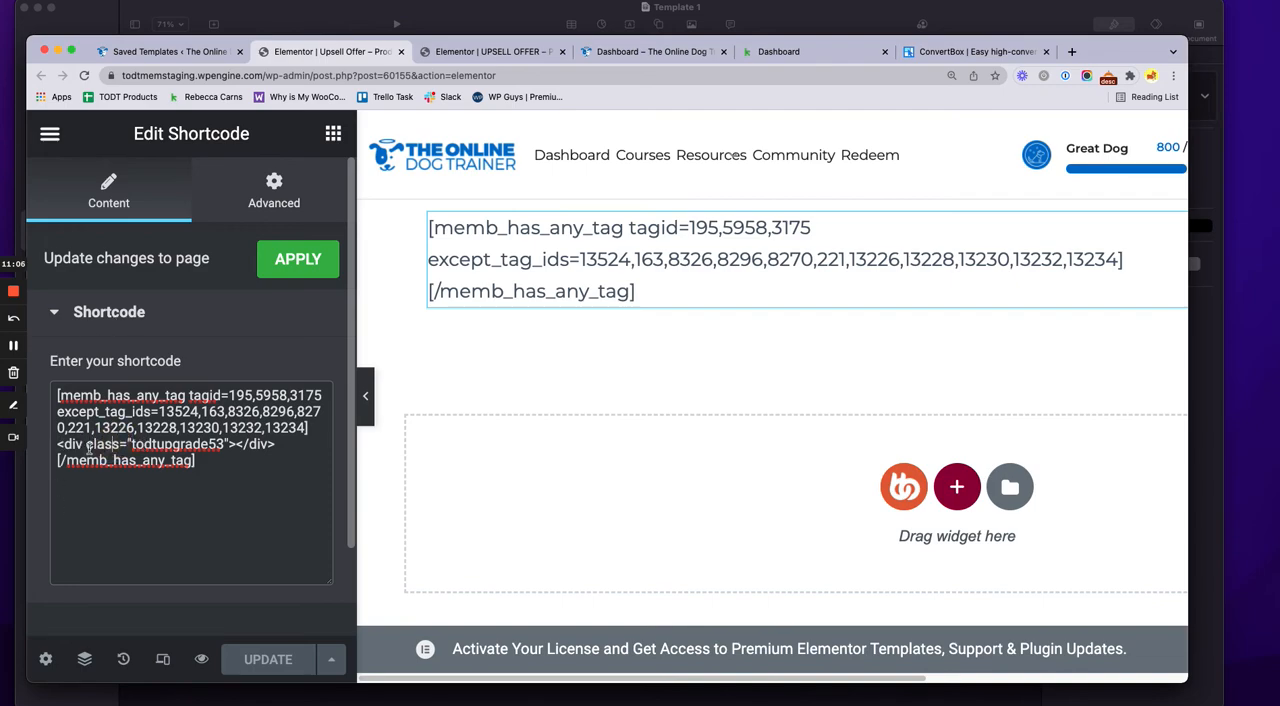
pyautogui.moveTo(57, 444); pyautogui.dragTo(286, 443)
pyautogui.click(285, 452)
pyautogui.moveTo(61, 395); pyautogui.dragTo(322, 396)
pyautogui.click(224, 394)
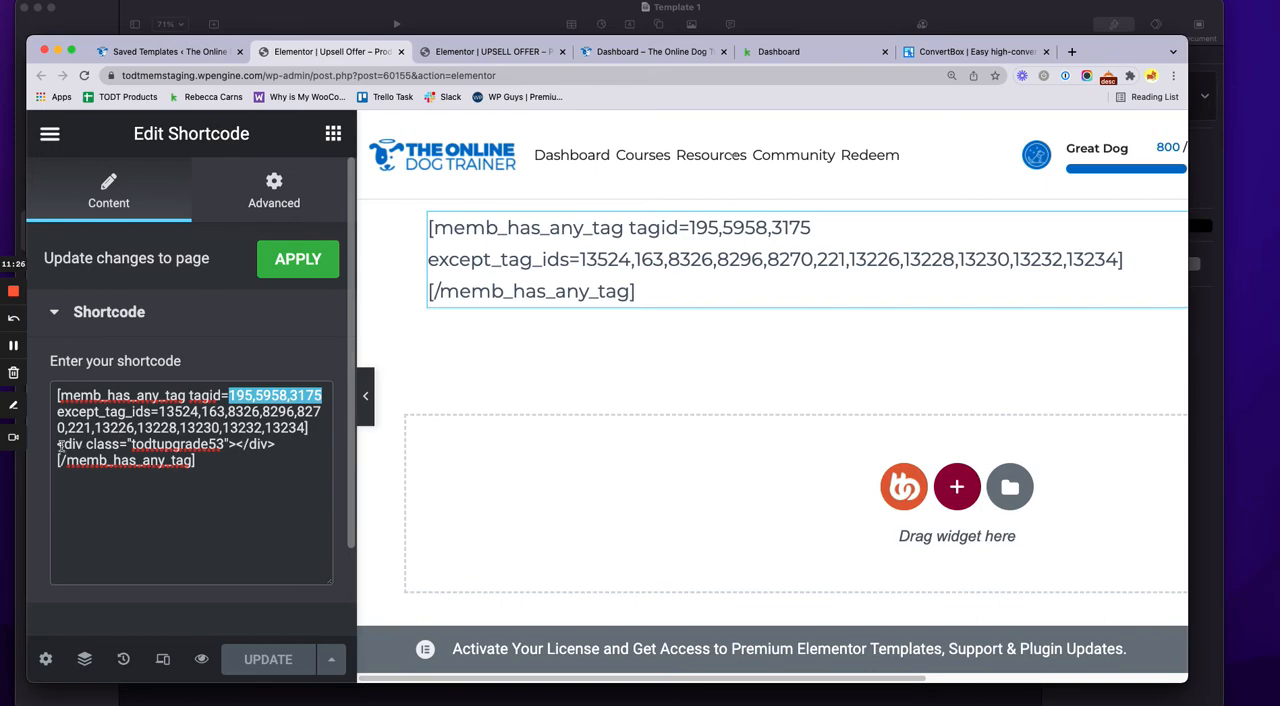
# Compare the shortcode's "todtupgrade53" div with the selector of the popup's On Scroll To Element trigger
pyautogui.moveTo(57, 444); pyautogui.dragTo(275, 444)
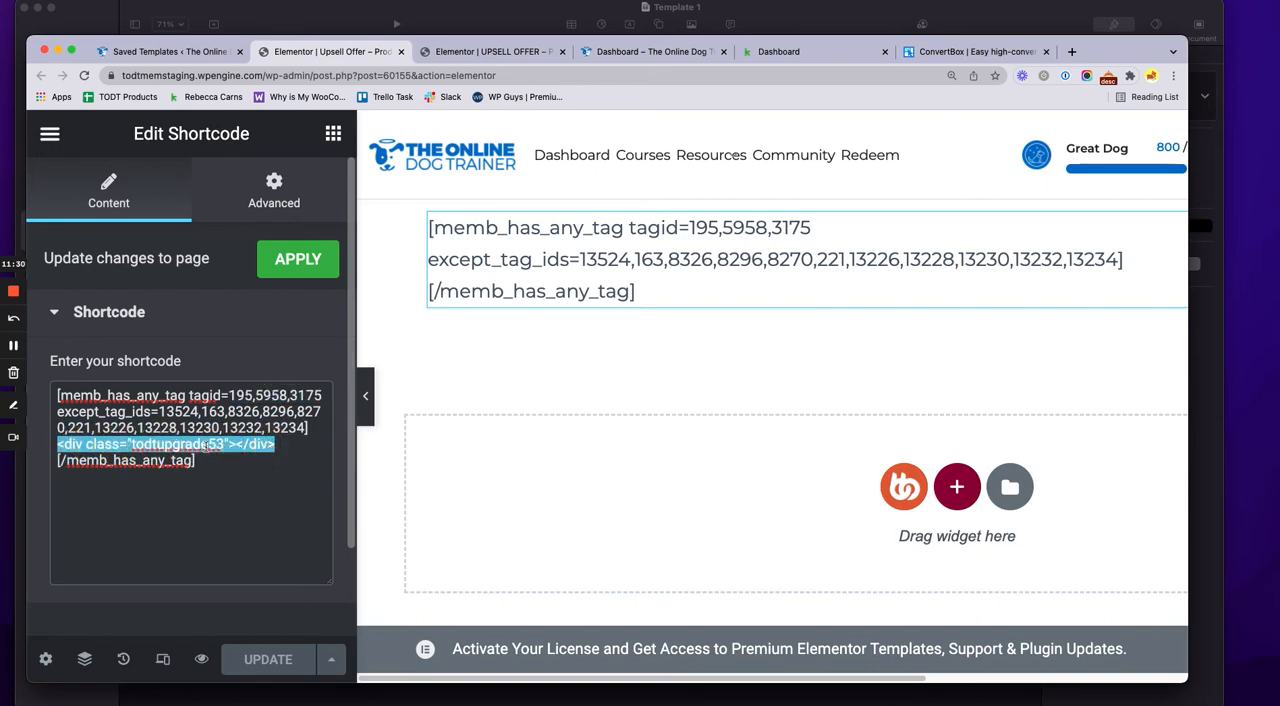
pyautogui.click(494, 51)
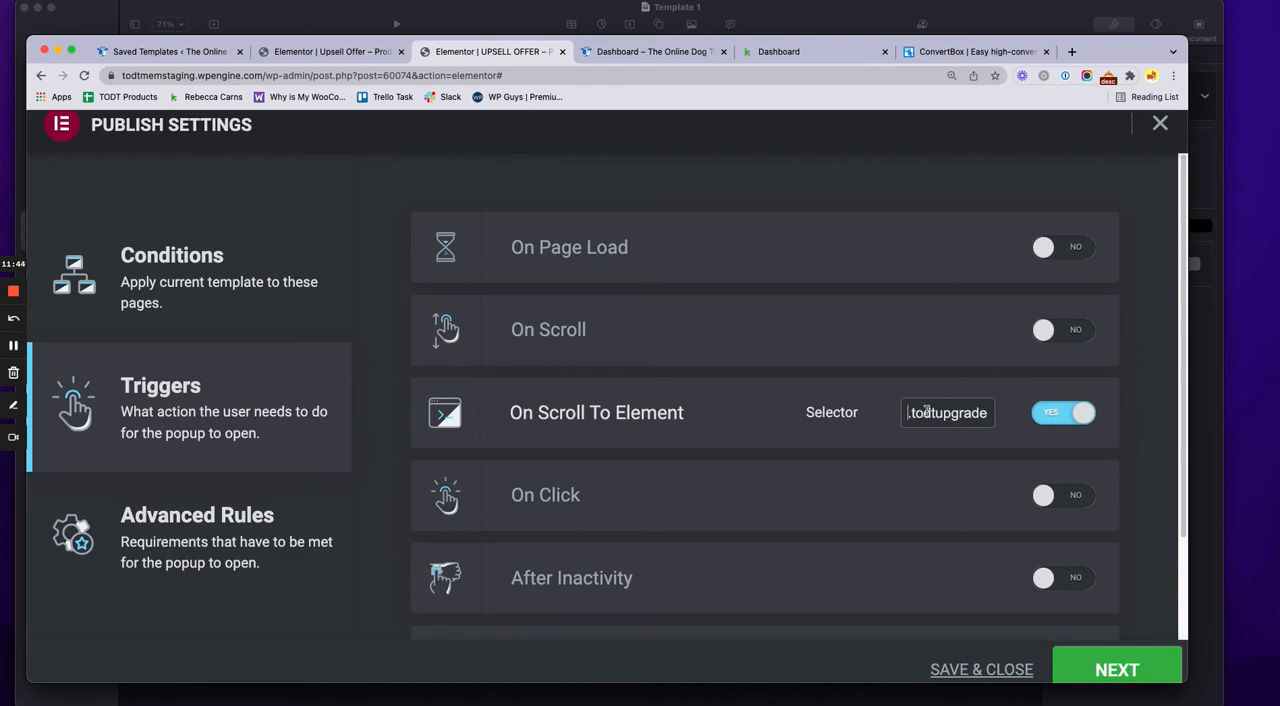
pyautogui.moveTo(912, 413); pyautogui.dragTo(983, 417)
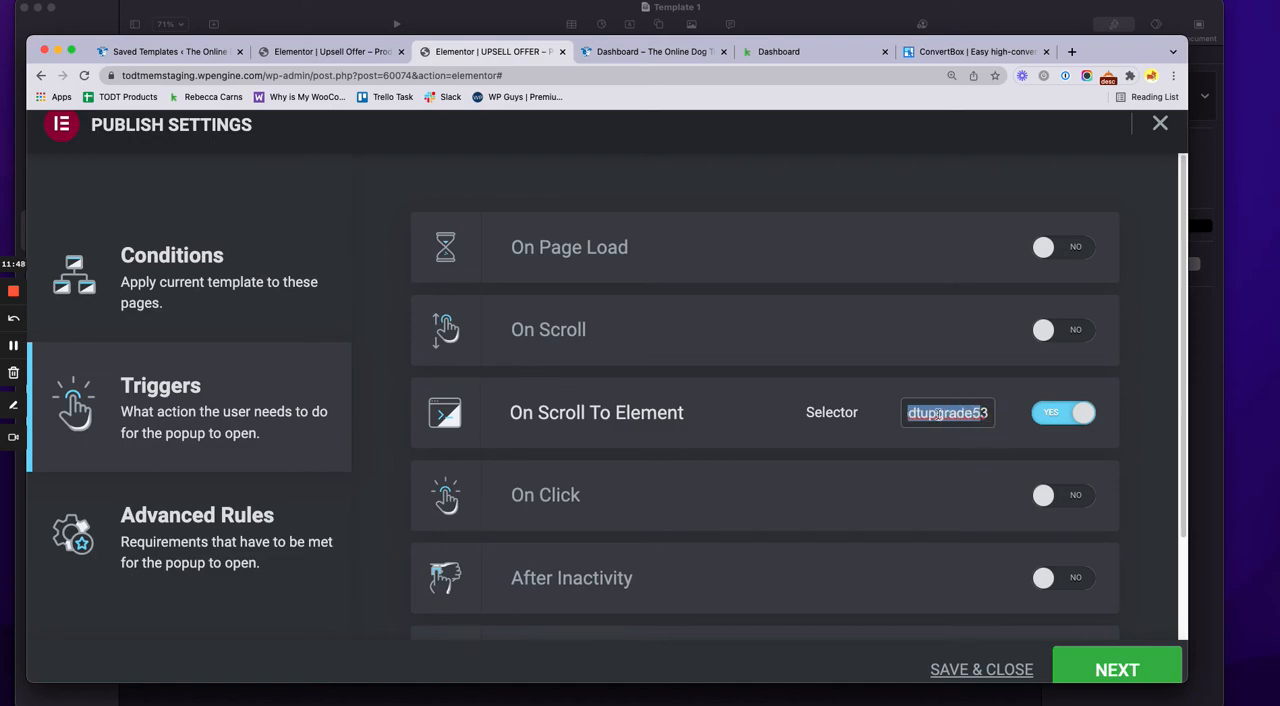
# Highlight the list of excluded tag IDs after except_tag_ids in the template's shortcode
pyautogui.click(345, 53)
pyautogui.click(210, 410)
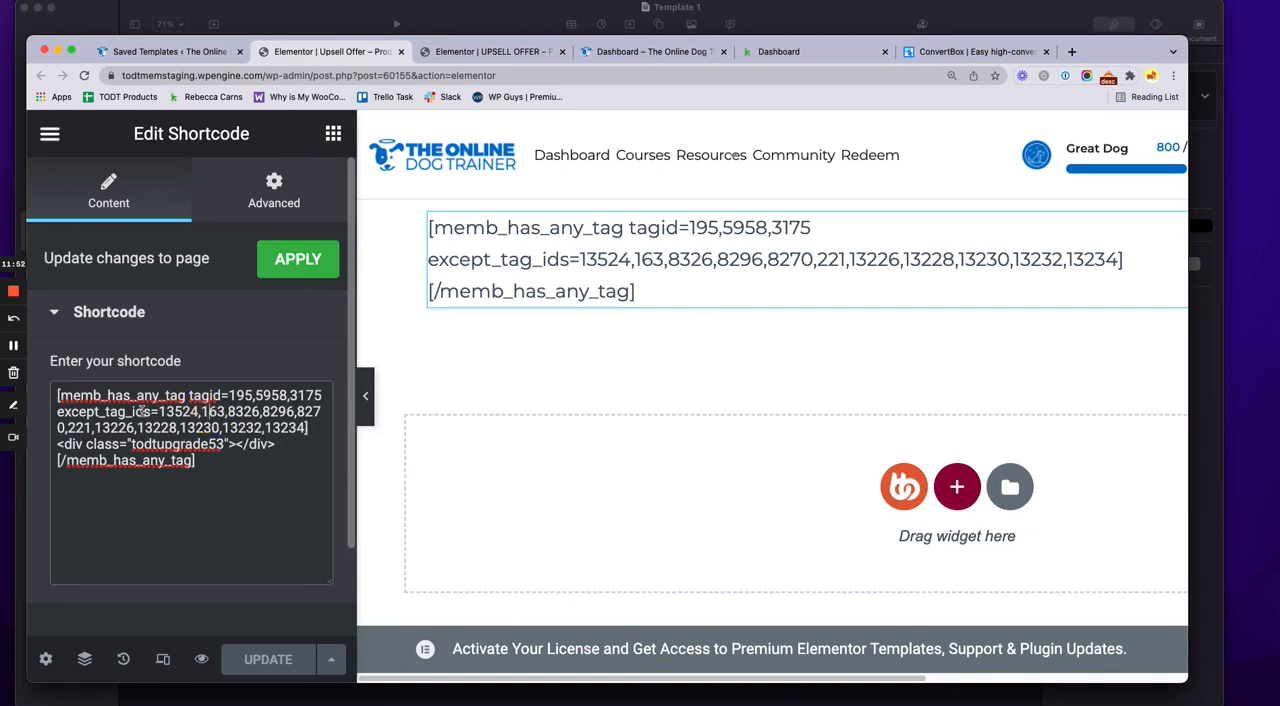
pyautogui.moveTo(160, 413); pyautogui.dragTo(306, 428)
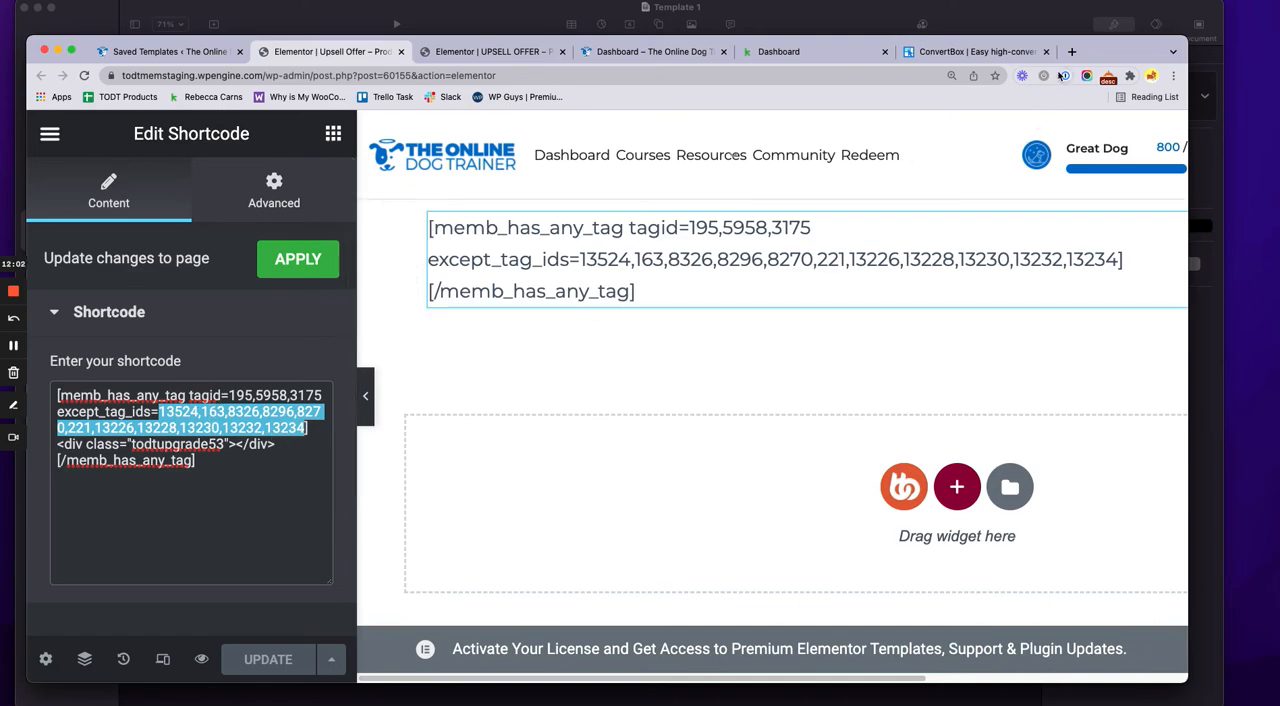
pyautogui.press('super+minus')
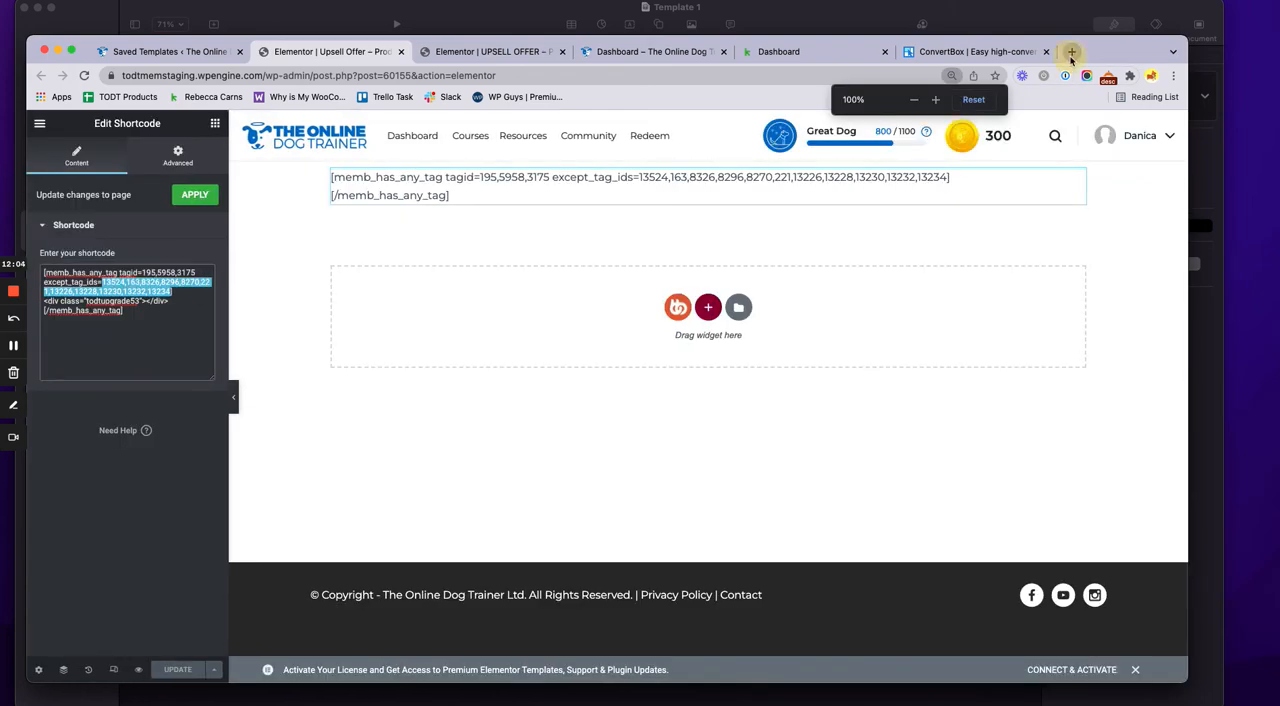
# Look up "memberium has any tag" in a new browser tab and open Memberium's [memb_has_any_tag] documentation page
pyautogui.click(1071, 53)
pyautogui.write('memberi')
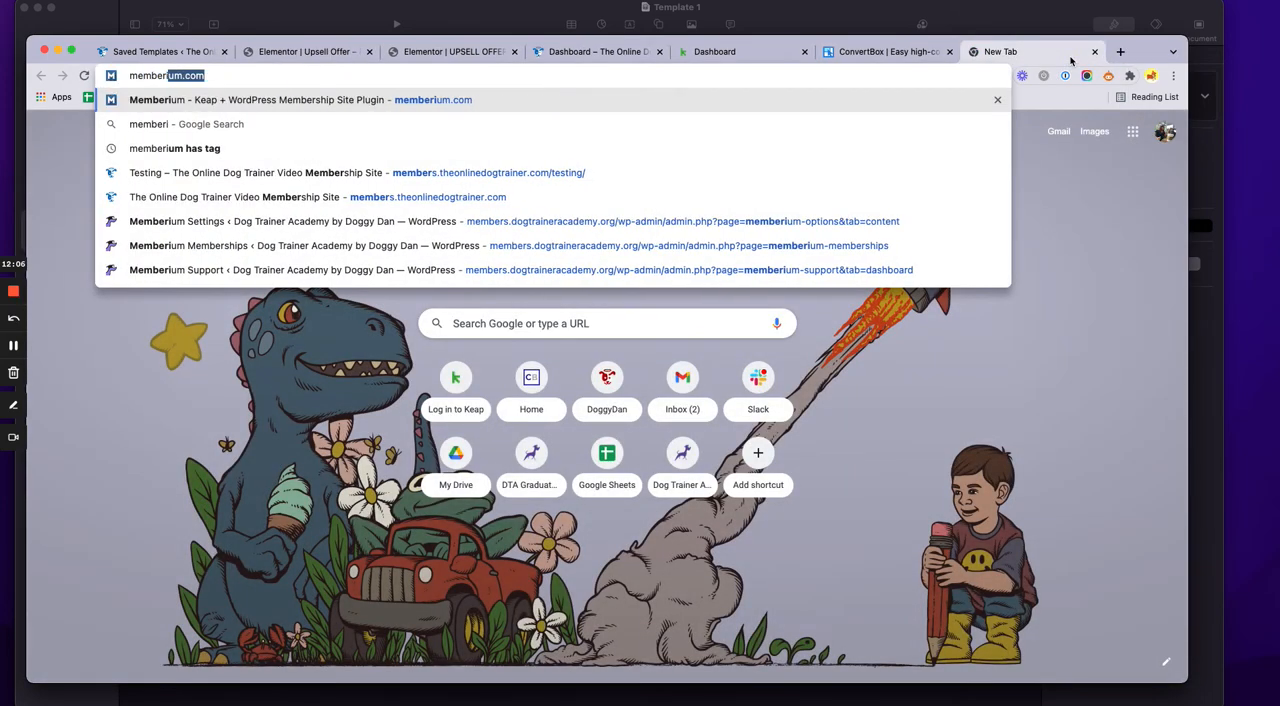
pyautogui.write('um has a')
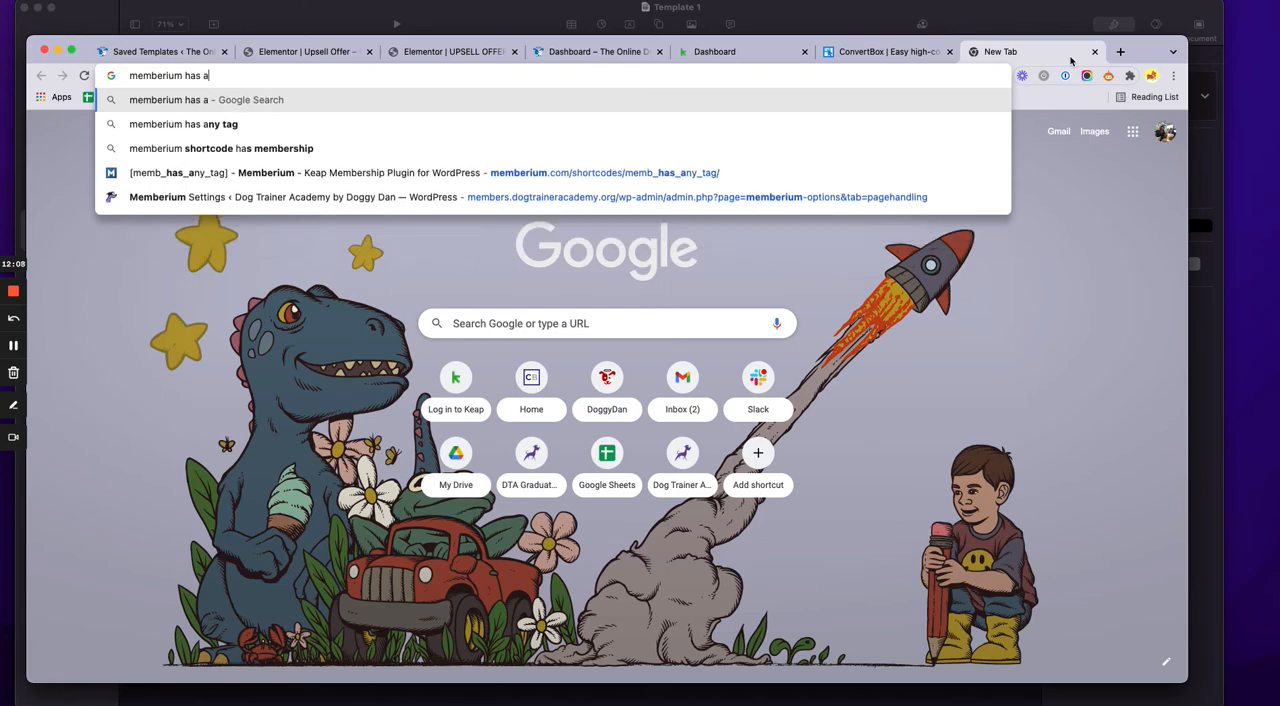
pyautogui.write('ny tag')
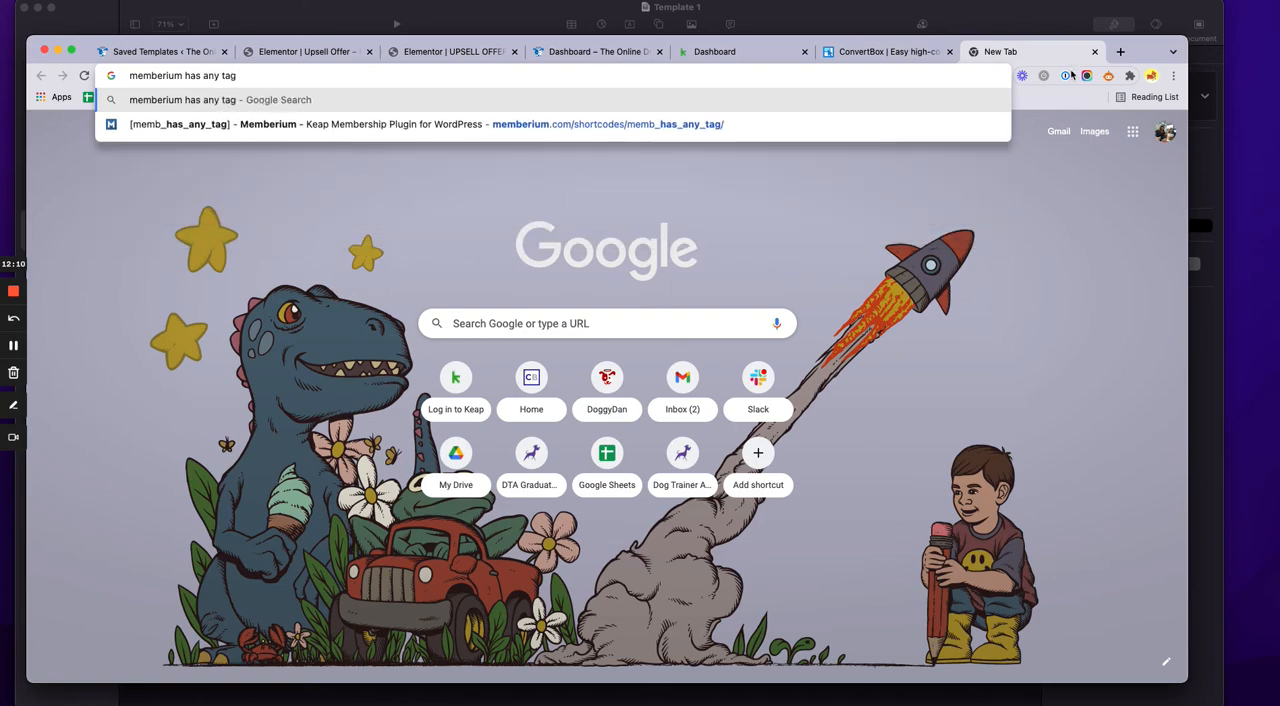
pyautogui.click(756, 121)
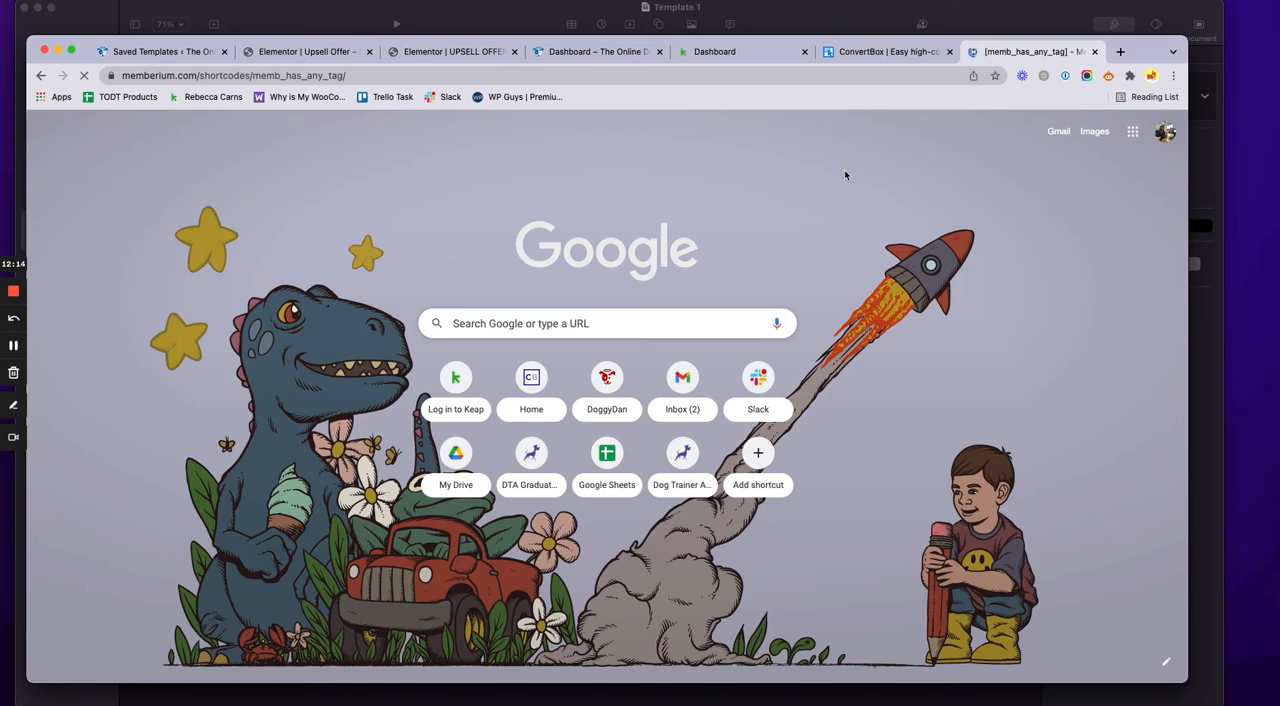
# Find the except_tag_ids entry under Shortcode Parameters in the documentation and highlight its name
pyautogui.scroll(-5, 430, 484)
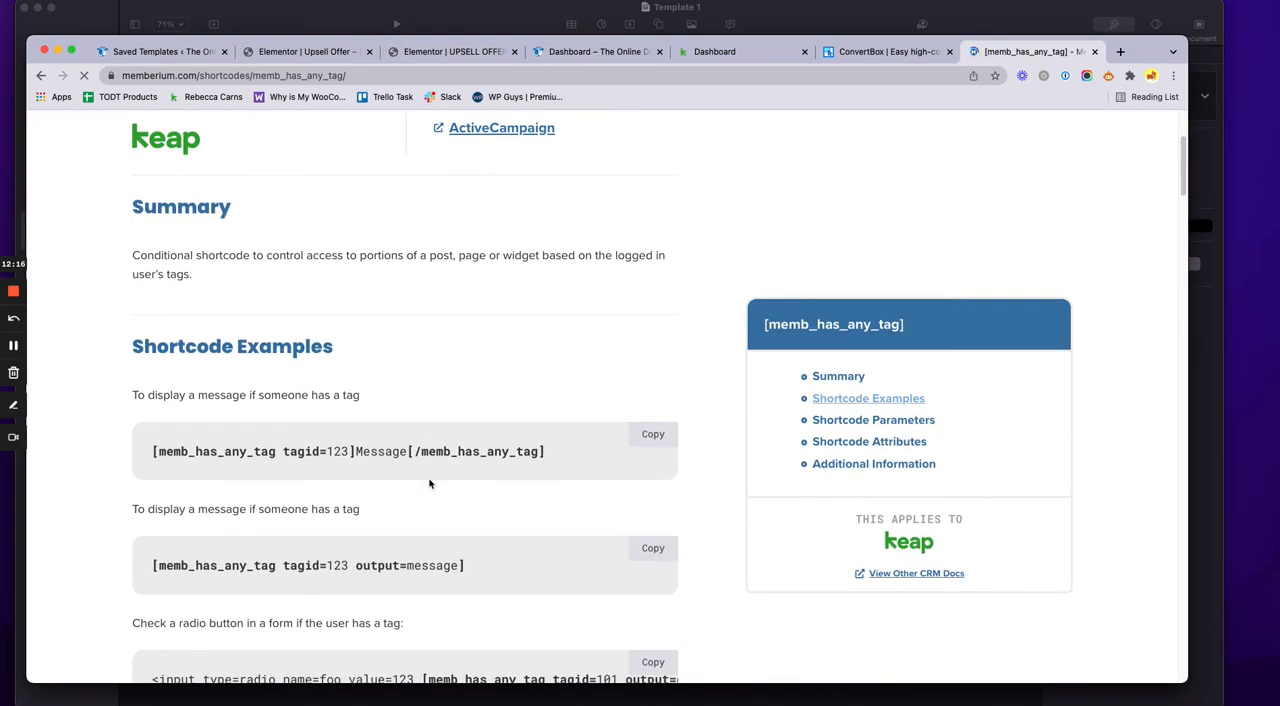
pyautogui.scroll(-10, 430, 484)
pyautogui.scroll(-13, 430, 484)
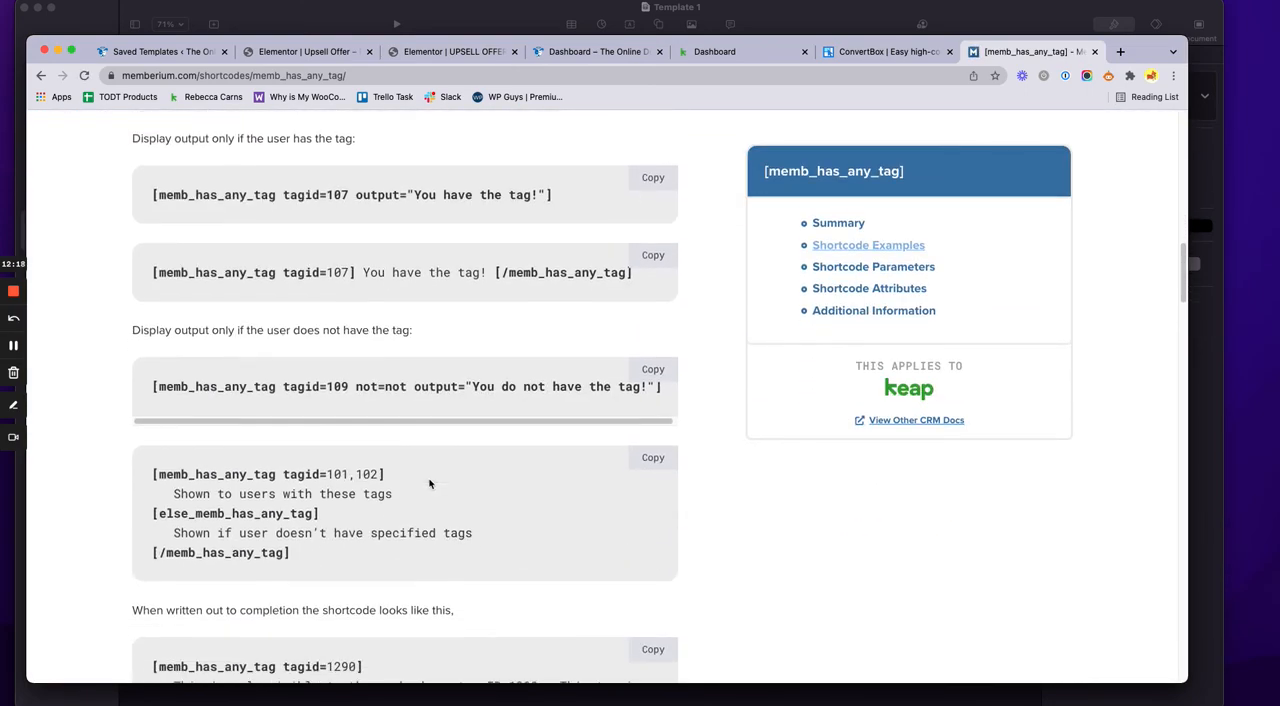
pyautogui.scroll(-4, 430, 484)
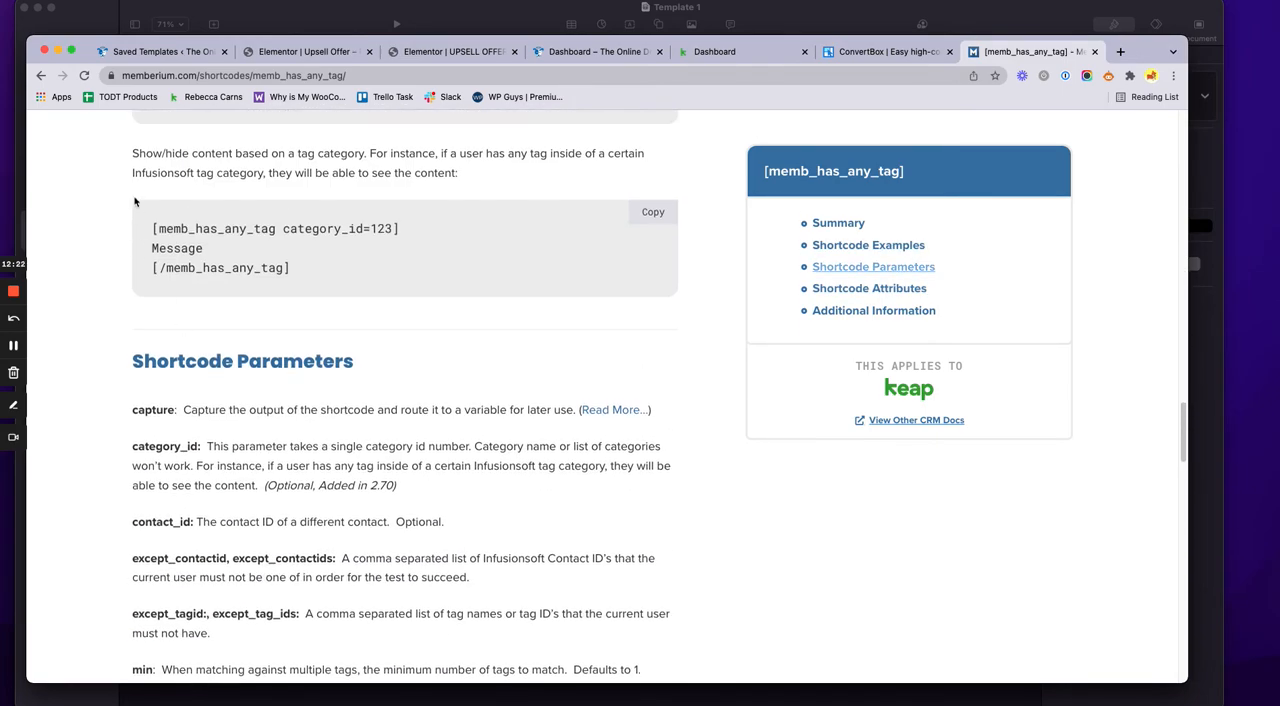
pyautogui.scroll(-2, 291, 518)
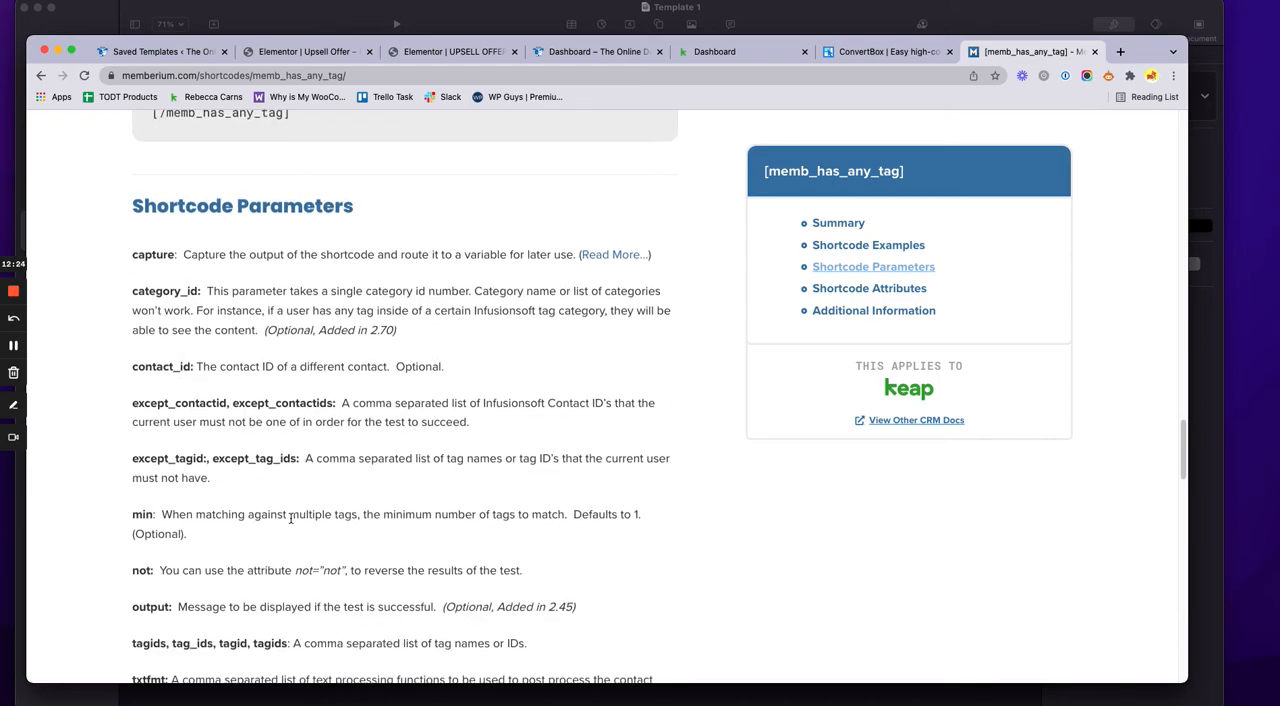
pyautogui.moveTo(132, 463); pyautogui.dragTo(188, 460)
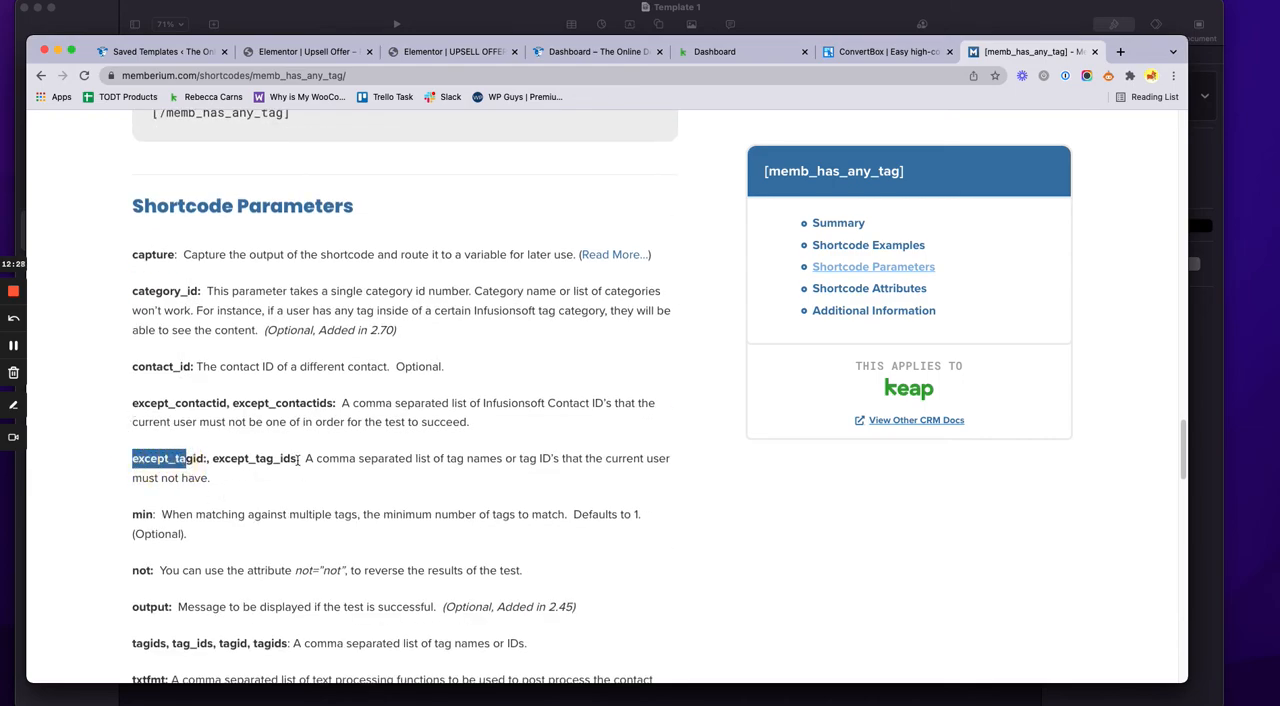
pyautogui.moveTo(298, 459); pyautogui.dragTo(212, 460)
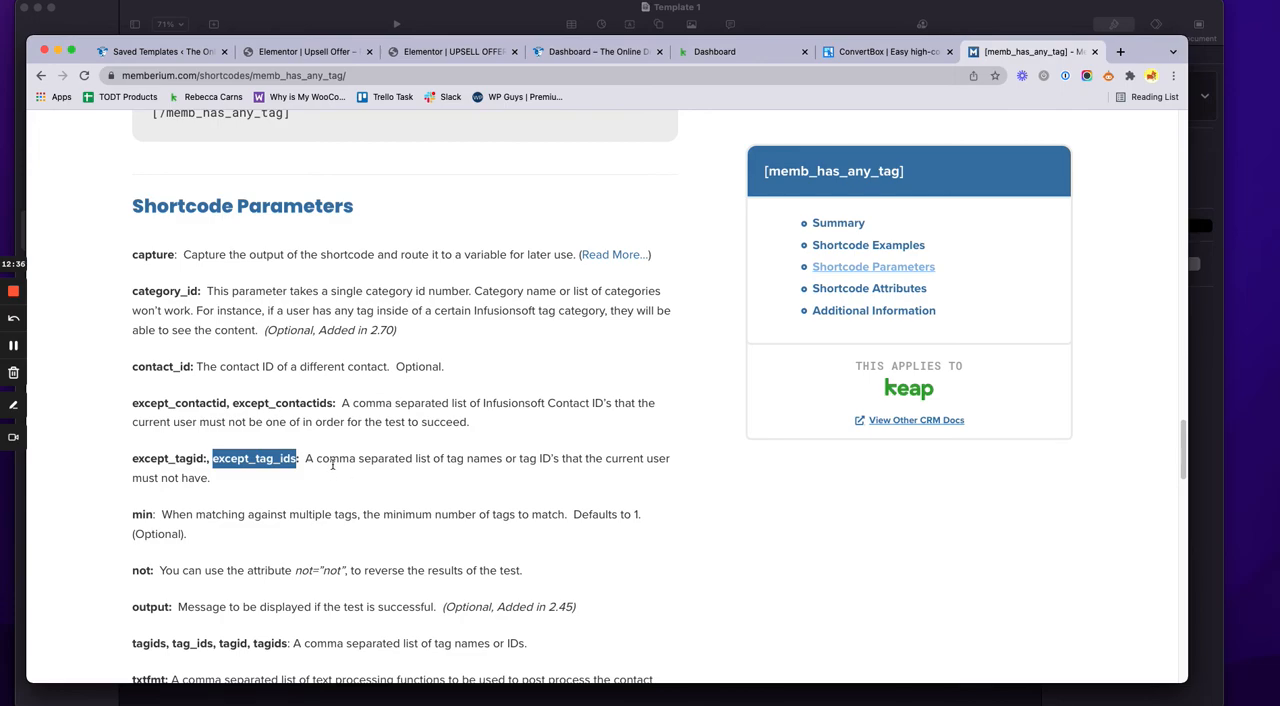
# Review the whole tag-based shortcode in the template and select the [elementor-template id="60155"] shortcode in the saved templates list
pyautogui.click(330, 52)
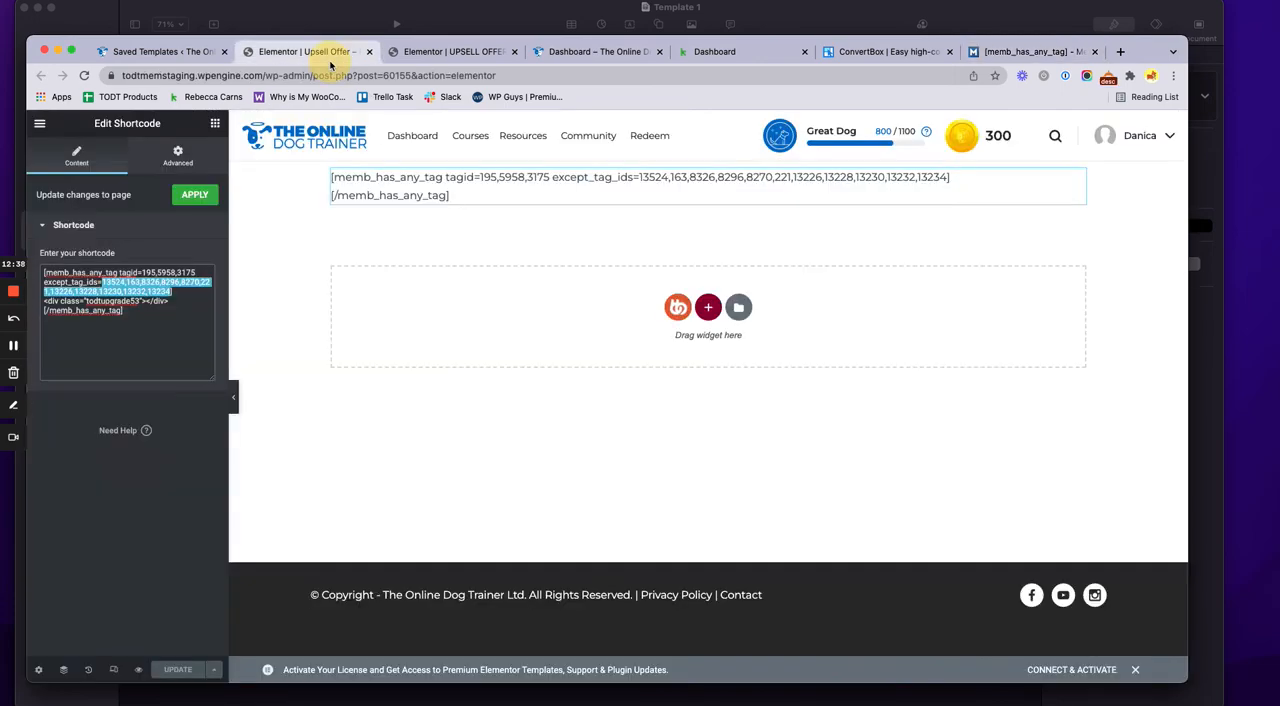
pyautogui.moveTo(145, 325); pyautogui.dragTo(32, 270)
pyautogui.click(186, 300)
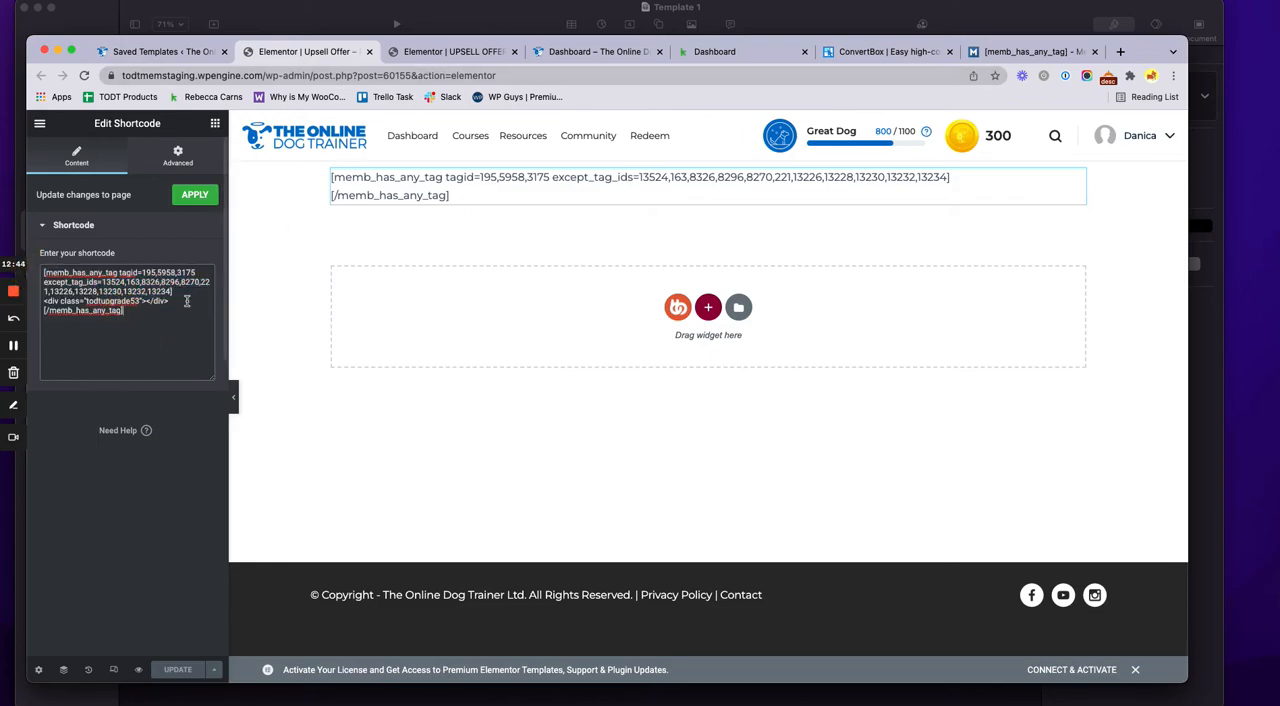
pyautogui.click(155, 51)
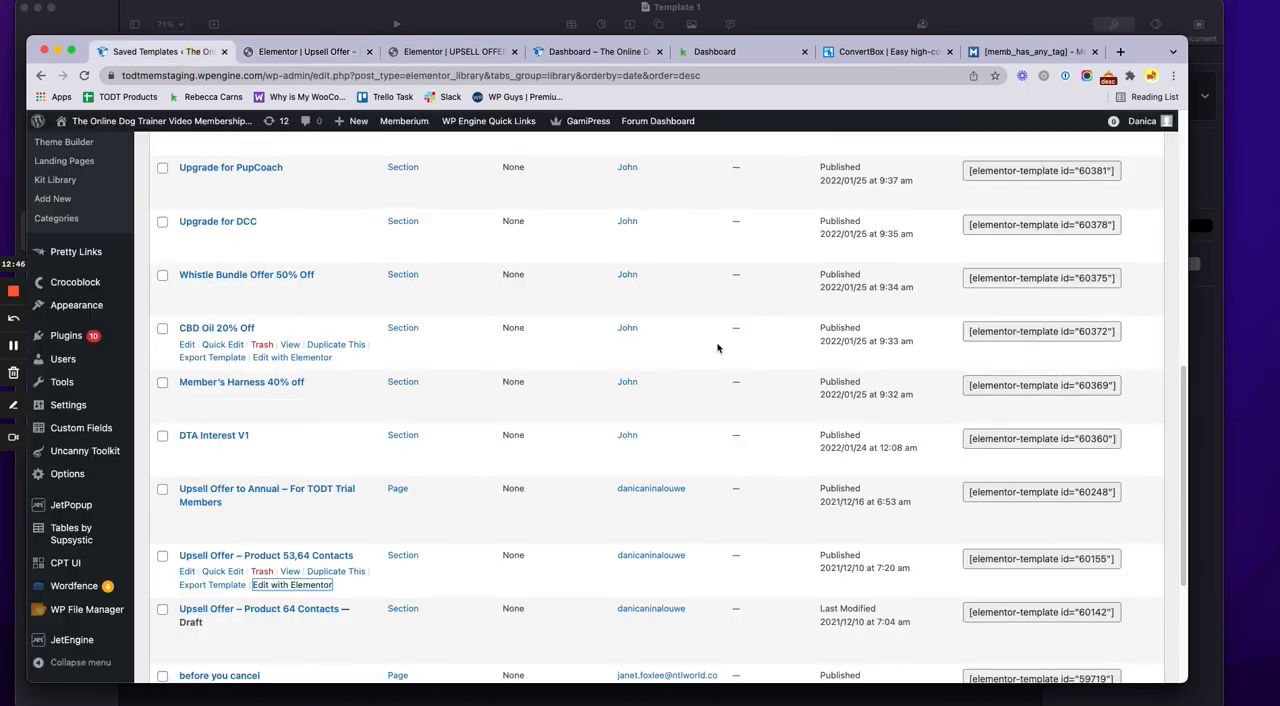
pyautogui.moveTo(965, 560); pyautogui.dragTo(1112, 562)
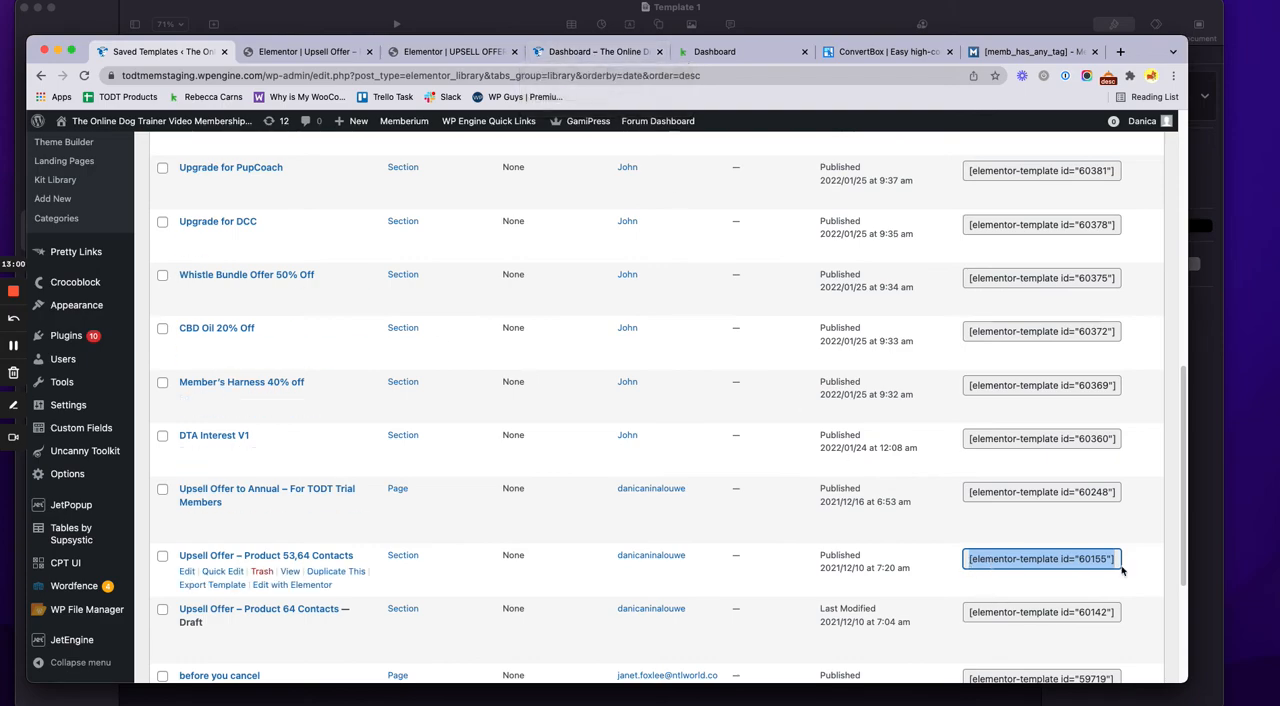
# Close the product 53 popup's publish settings without saving and switch back to the Upsell Offer template's shortcode
pyautogui.click(466, 55)
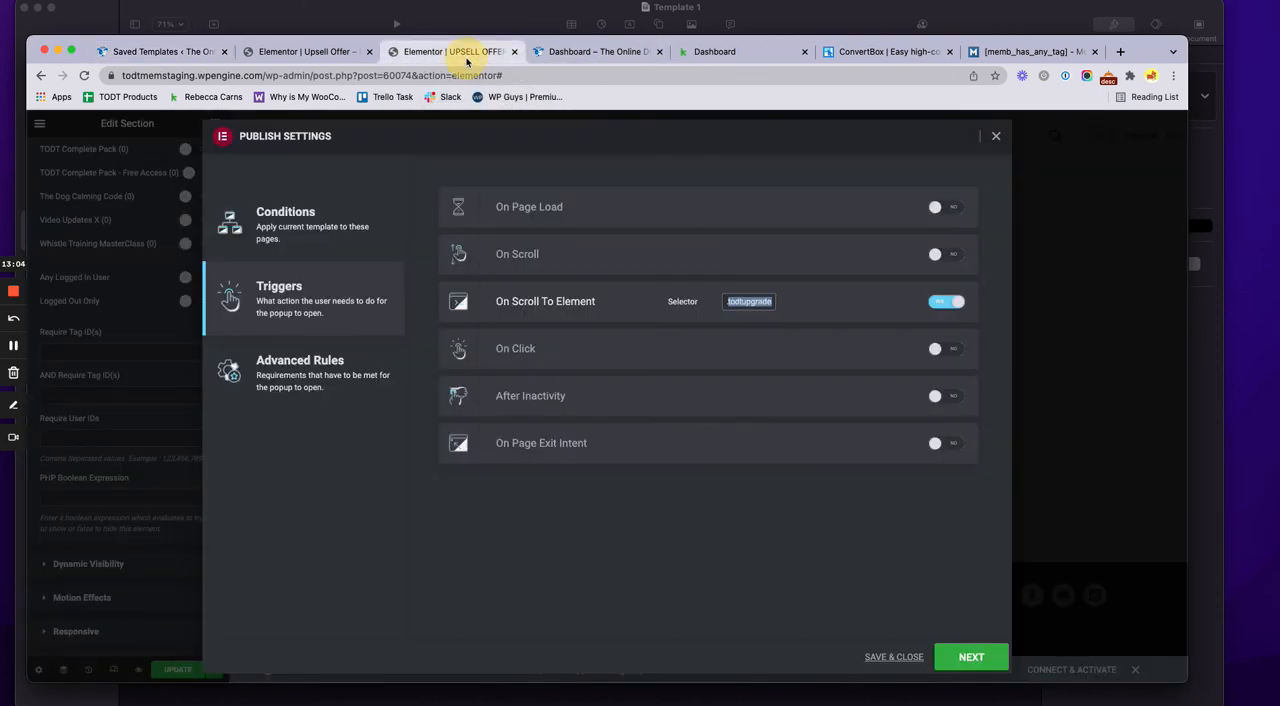
pyautogui.click(996, 135)
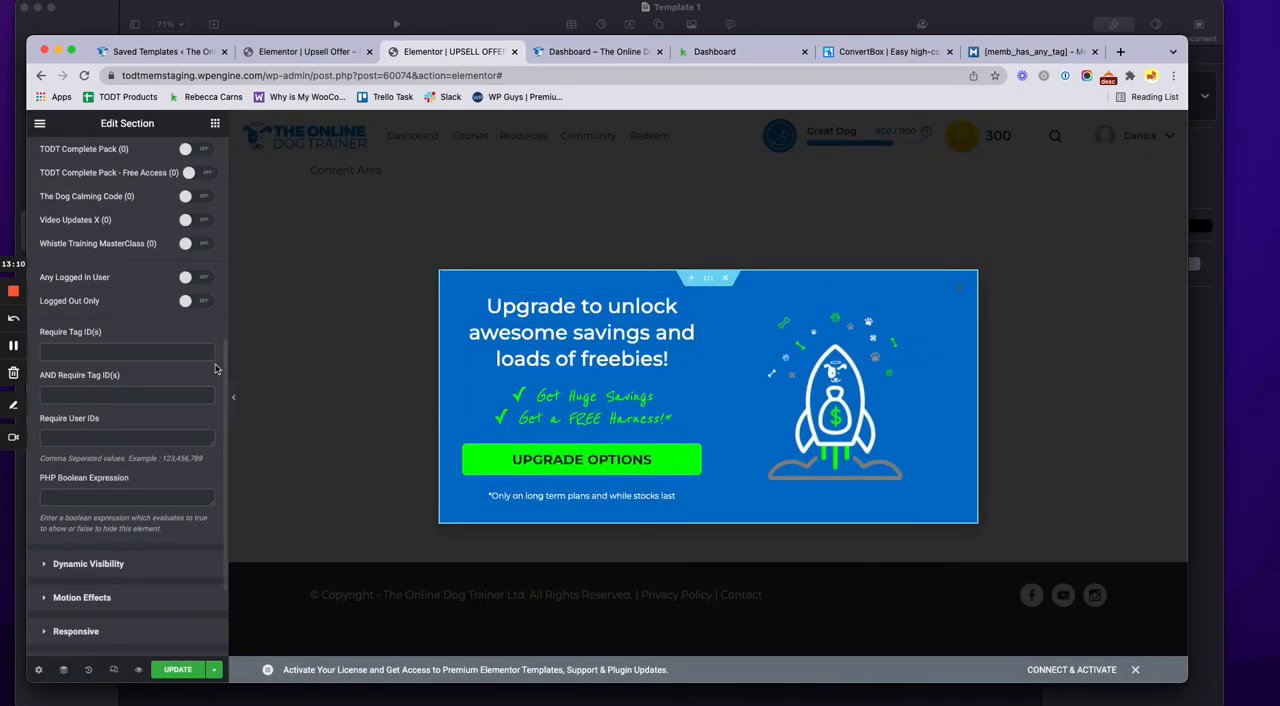
pyautogui.scroll(5, 214, 369)
pyautogui.click(305, 52)
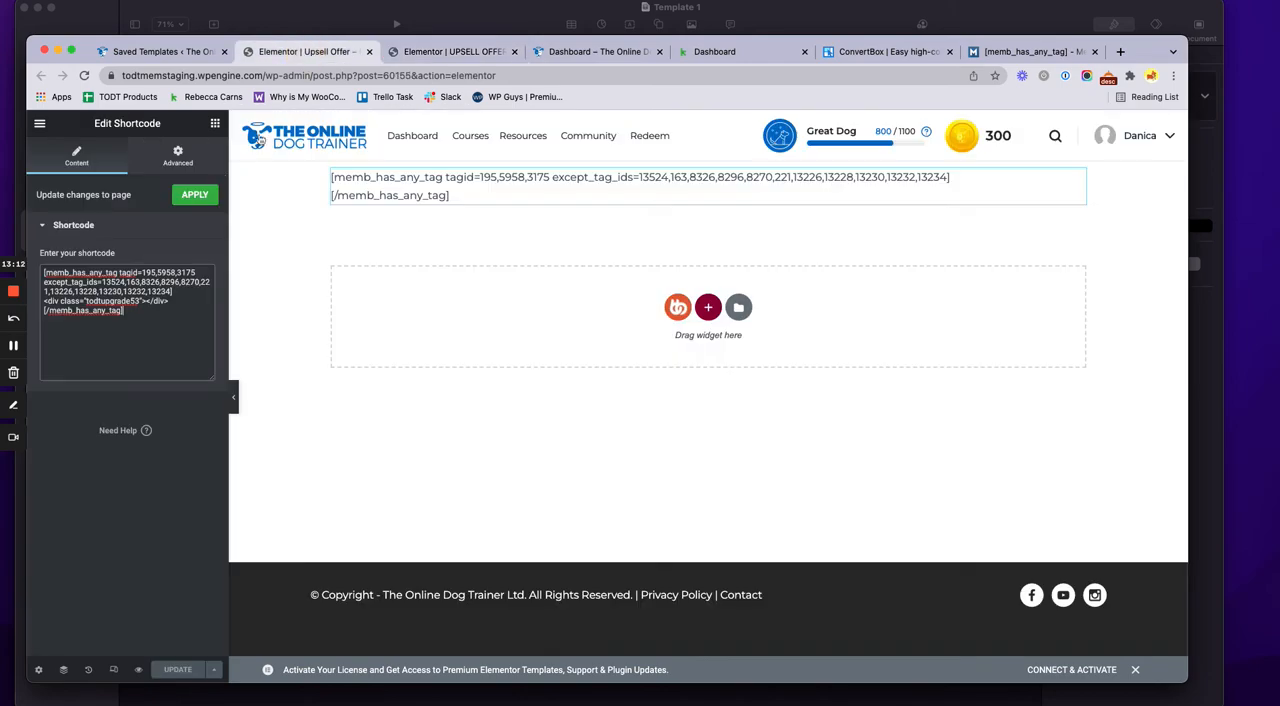
# Highlight the todtupgrade53 class in the Upsell Offer template's shortcode and open the product 53 popup's trigger settings
pyautogui.click(195, 55)
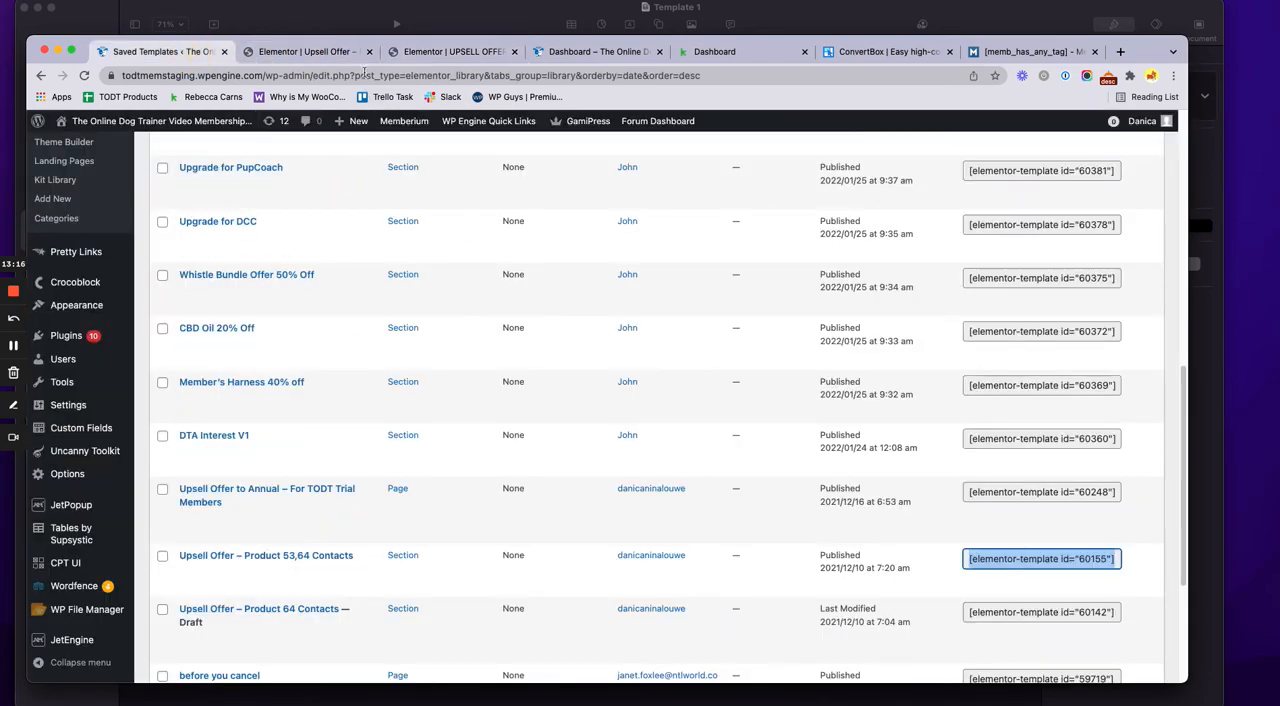
pyautogui.click(342, 52)
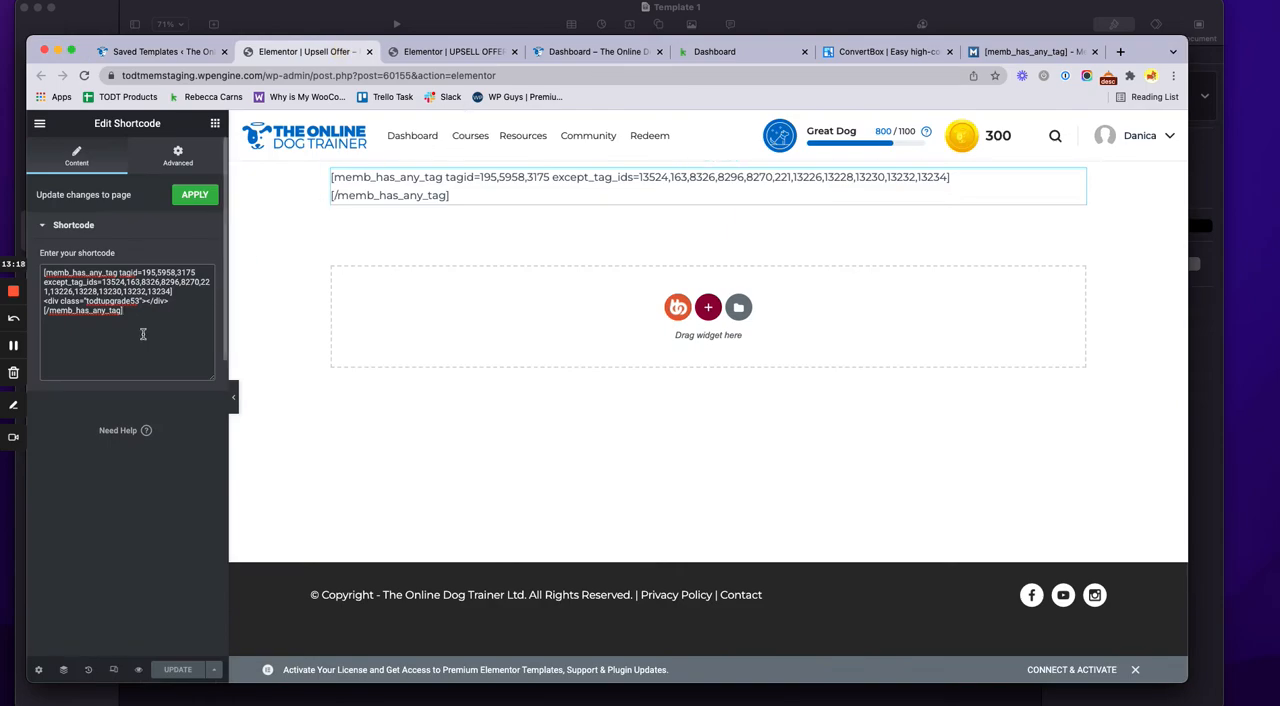
pyautogui.moveTo(140, 301); pyautogui.dragTo(86, 302)
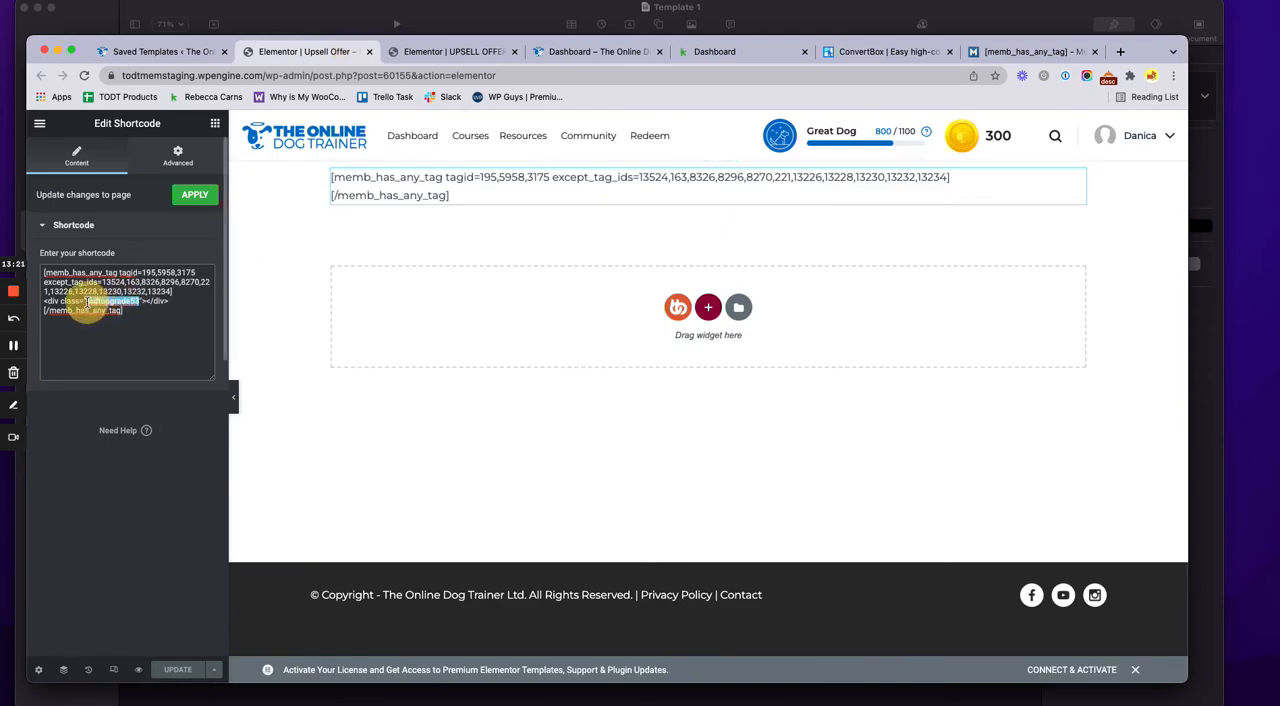
pyautogui.click(426, 58)
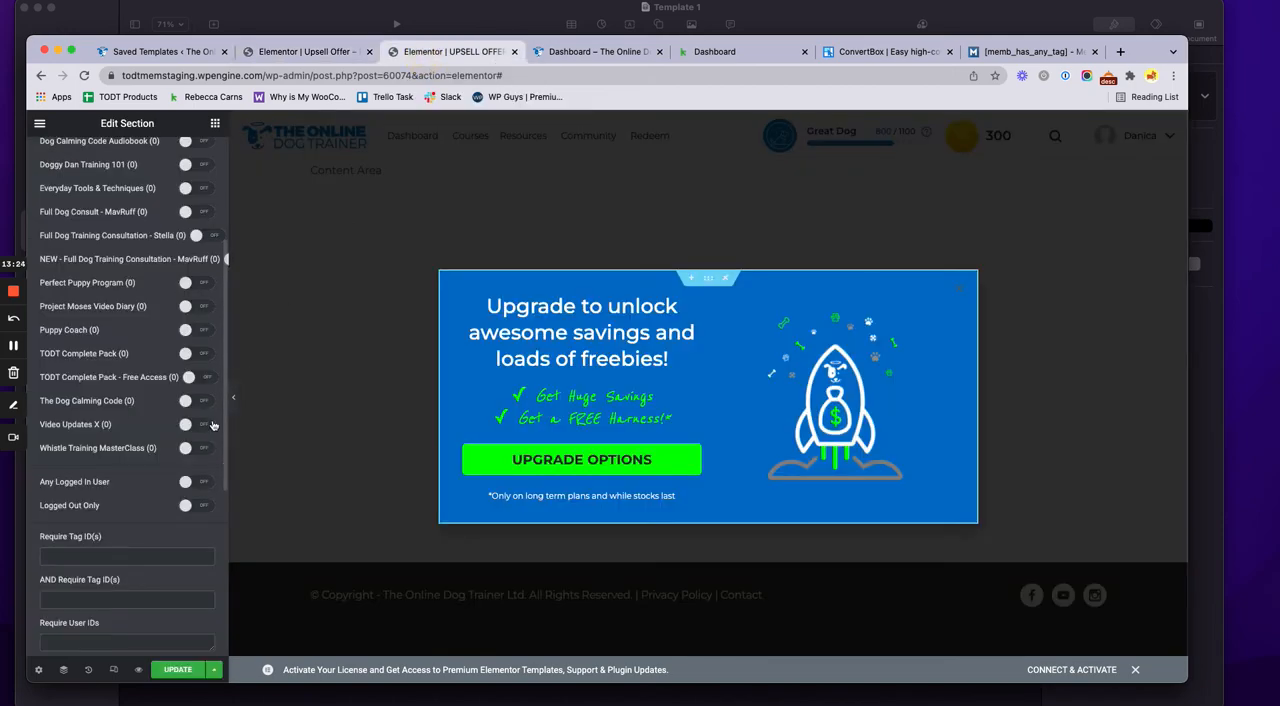
pyautogui.click(212, 669)
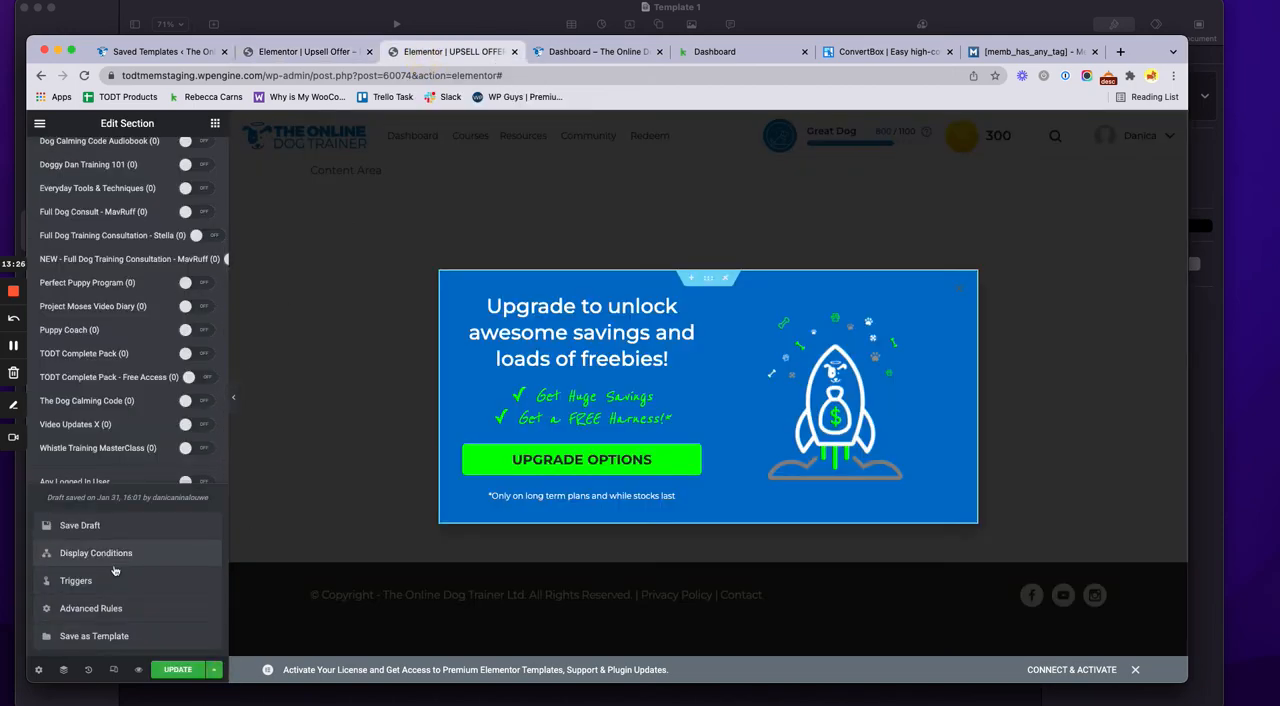
pyautogui.click(72, 580)
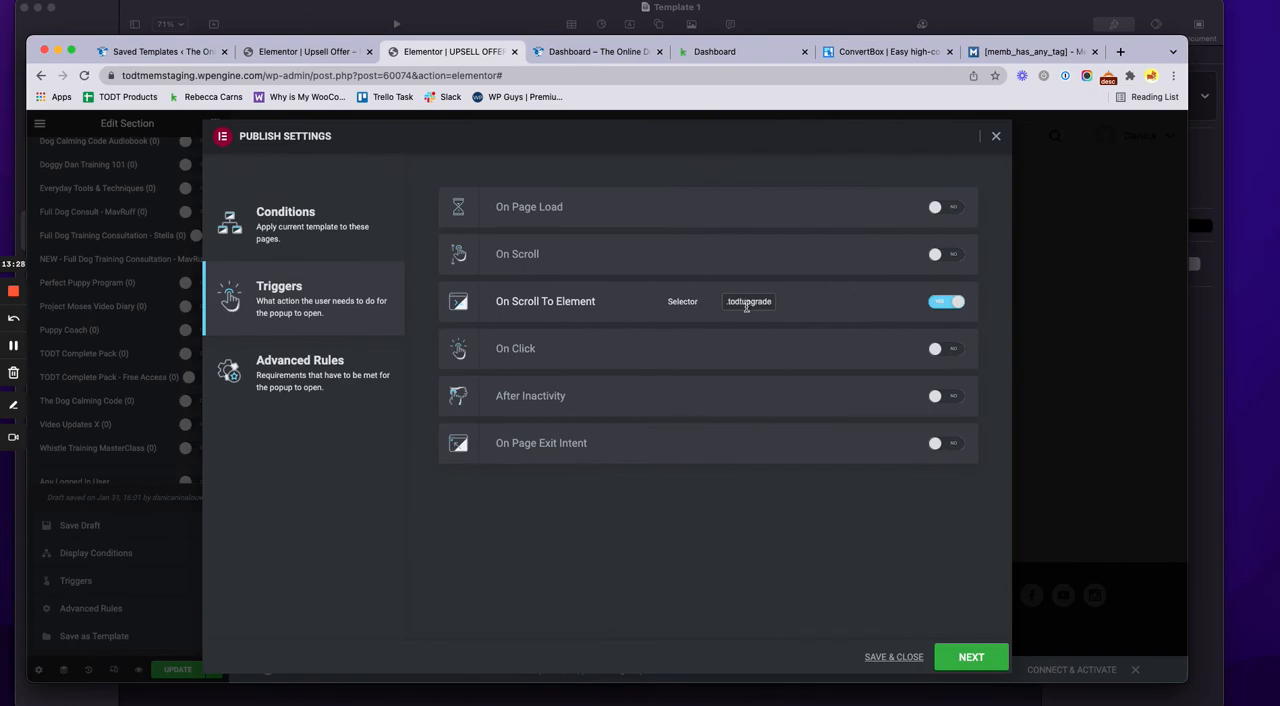
# Highlight the tagid values and the except_tag_ids values in the Upsell Offer template's shortcode
pyautogui.click(283, 54)
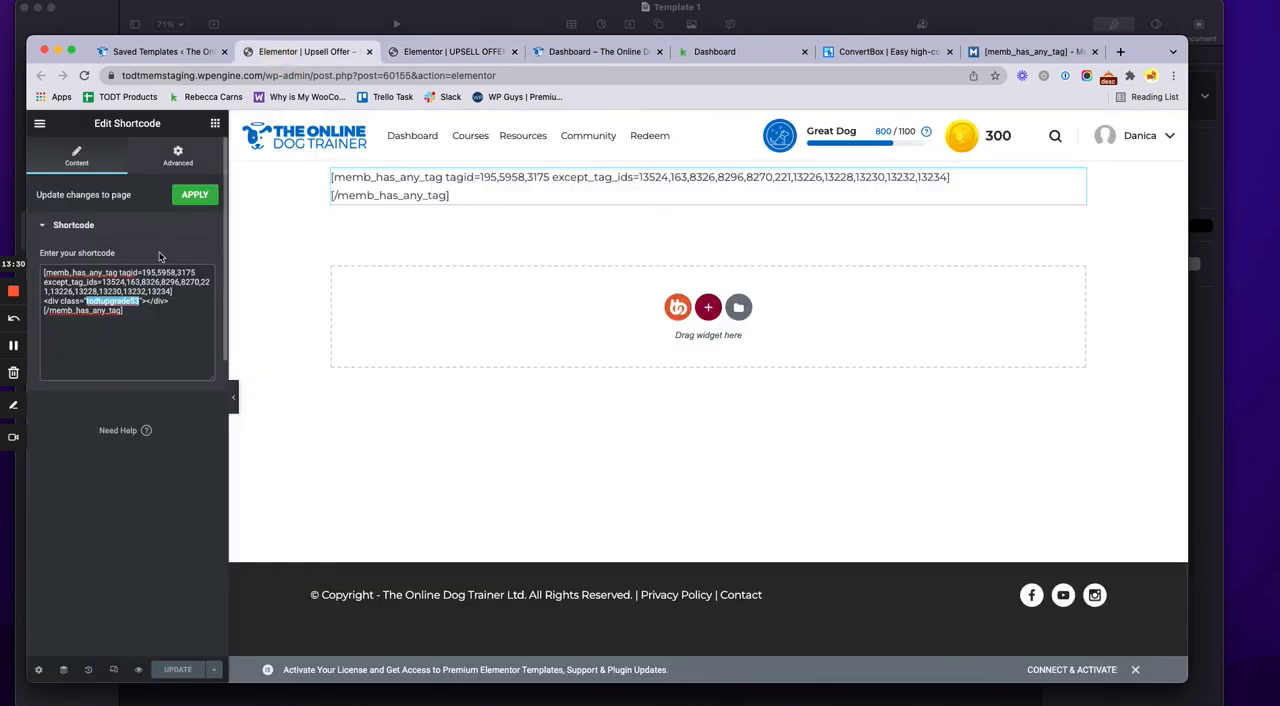
pyautogui.click(164, 288)
pyautogui.moveTo(142, 272); pyautogui.dragTo(200, 274)
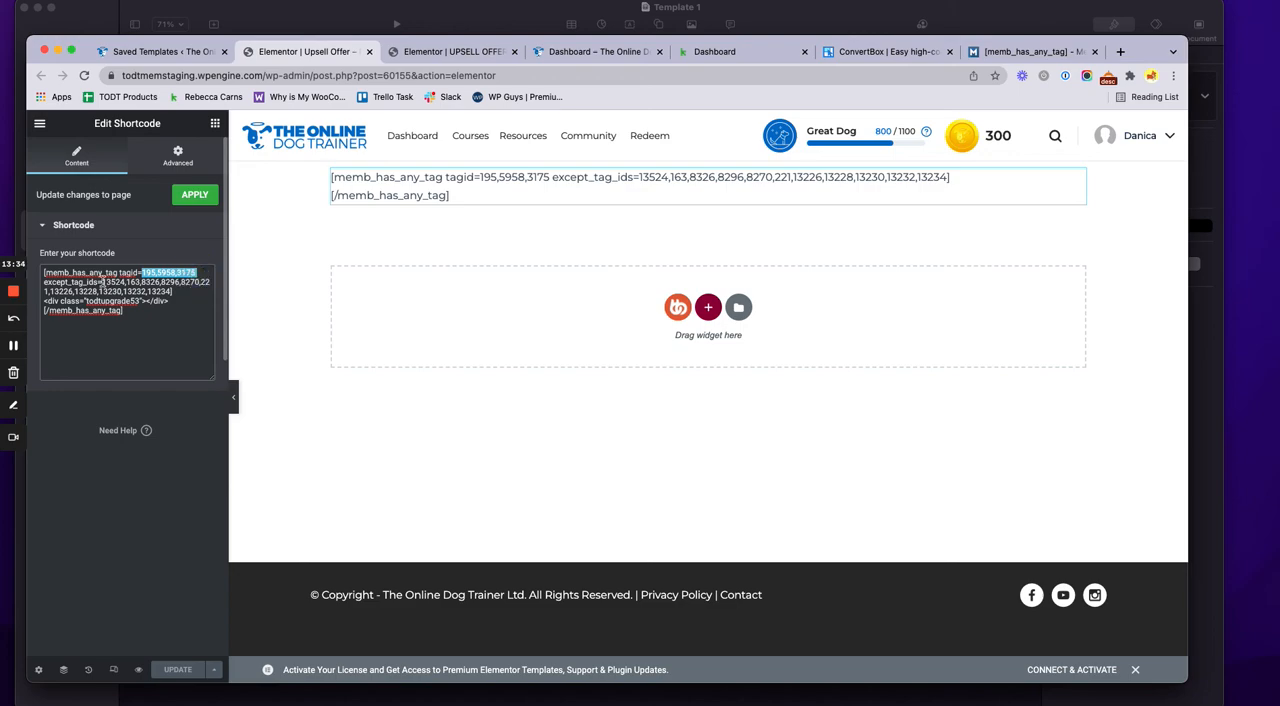
pyautogui.moveTo(102, 282); pyautogui.dragTo(174, 291)
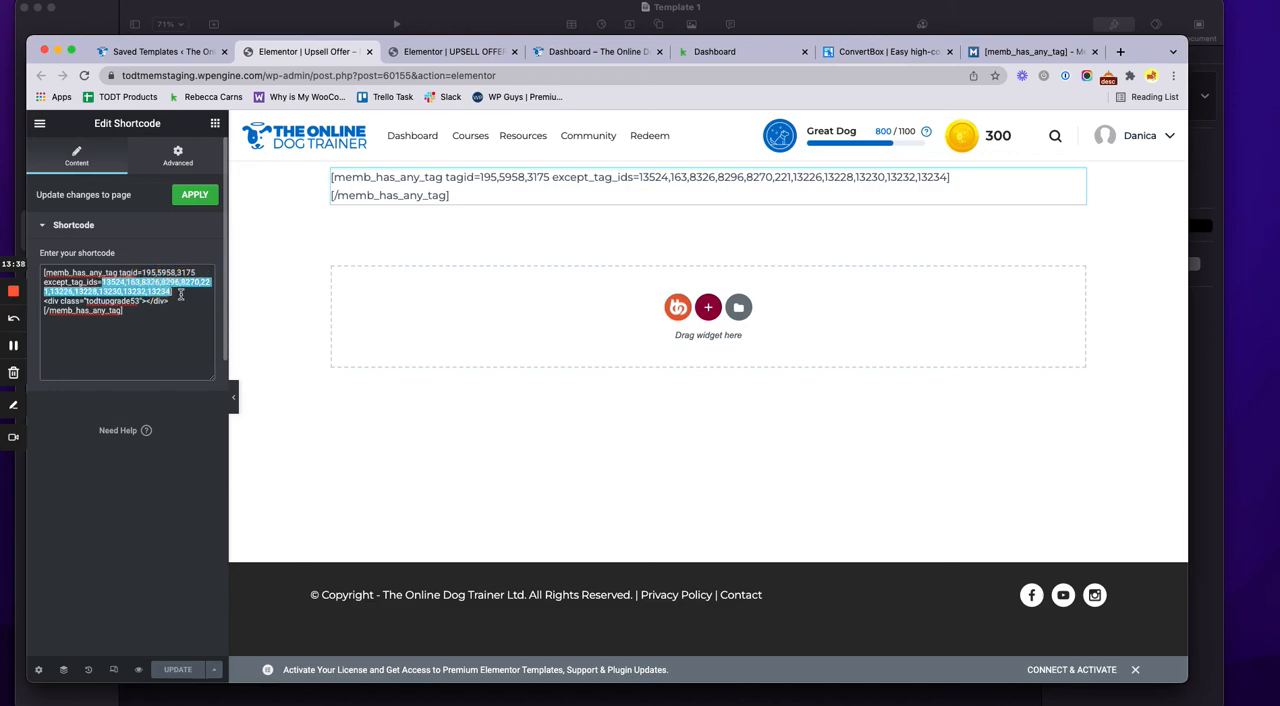
pyautogui.click(181, 292)
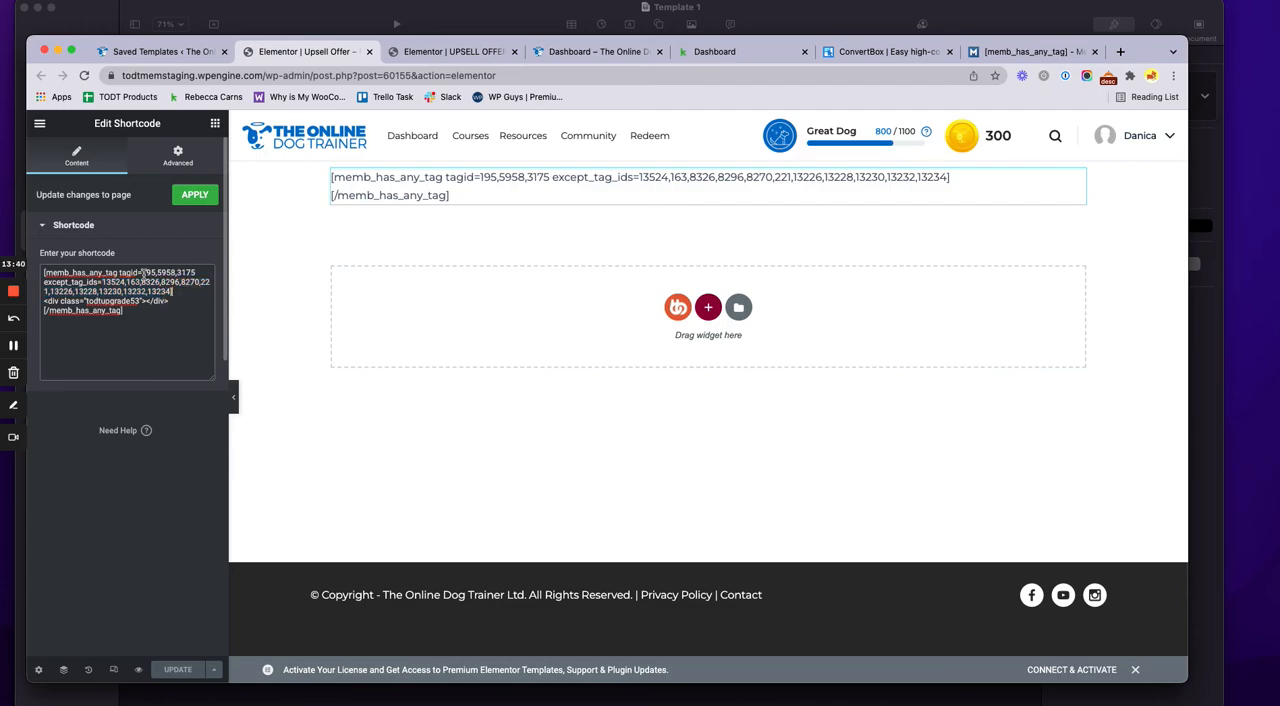
pyautogui.moveTo(141, 272); pyautogui.dragTo(196, 274)
pyautogui.moveTo(101, 281); pyautogui.dragTo(173, 290)
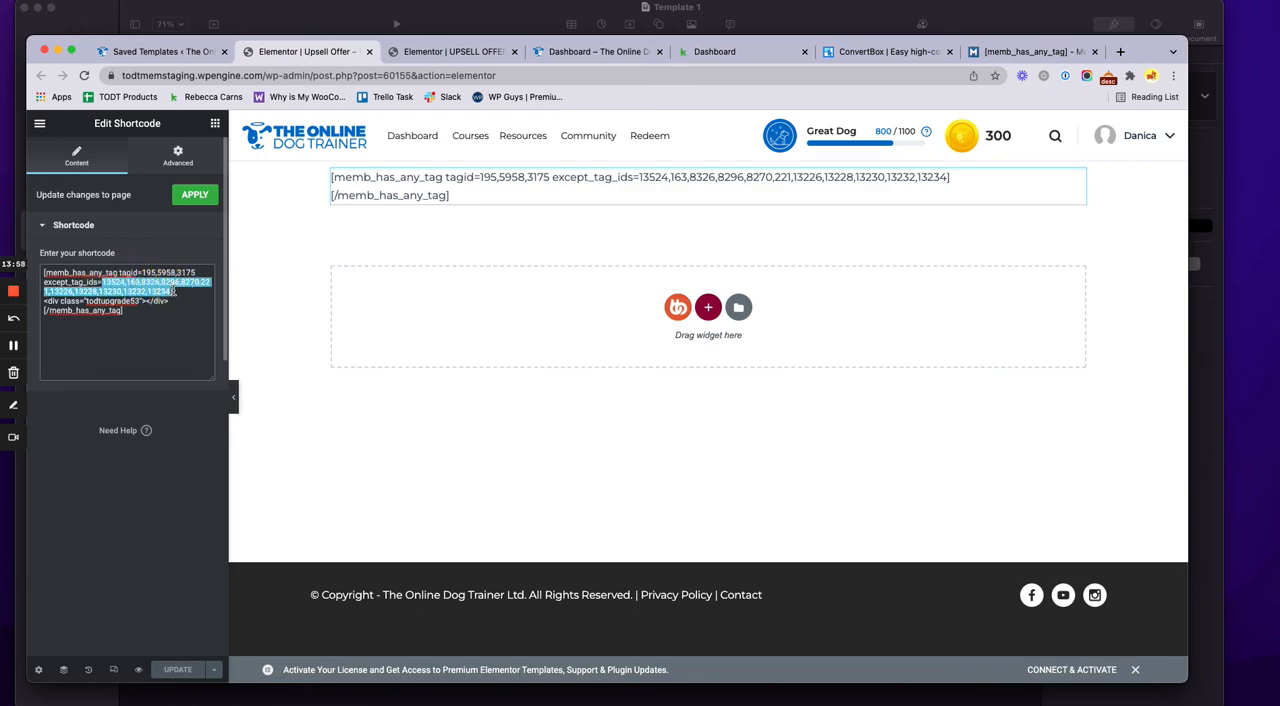
# Highlight the web address of Memberium's [memb_has_any_tag] documentation and review its Shortcode Parameters section
pyautogui.click(1020, 52)
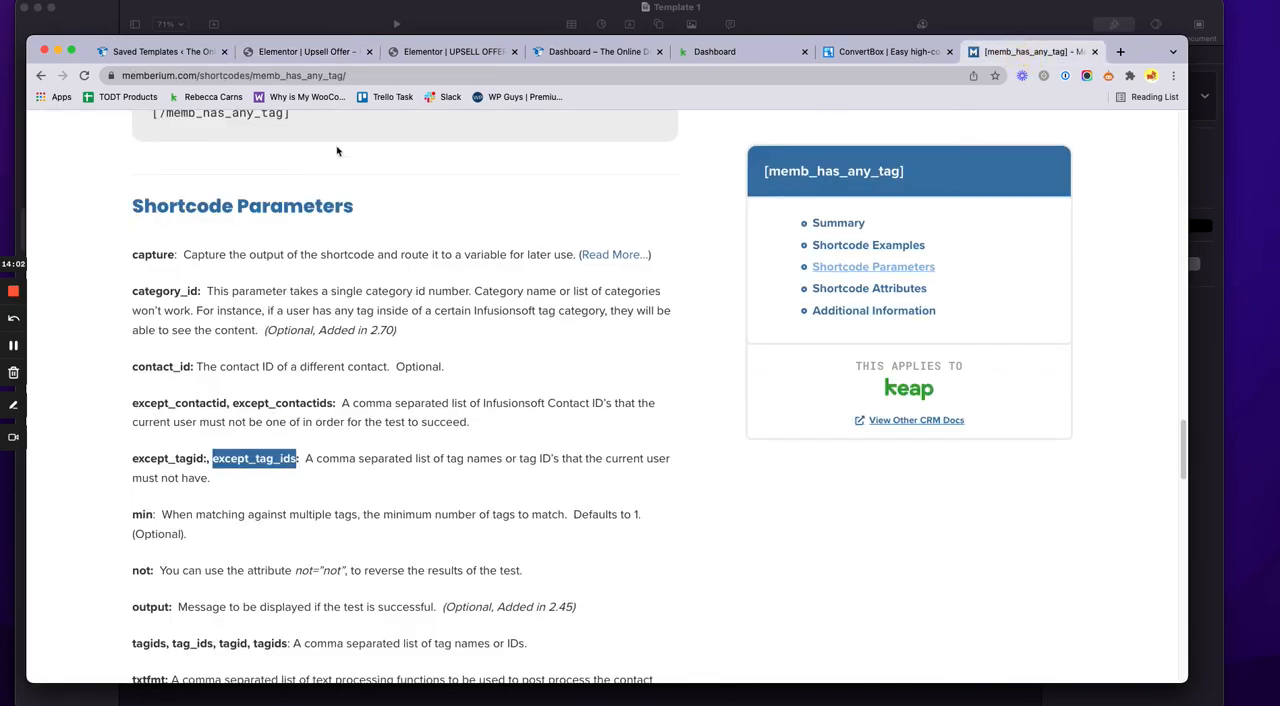
pyautogui.moveTo(122, 76); pyautogui.dragTo(370, 76)
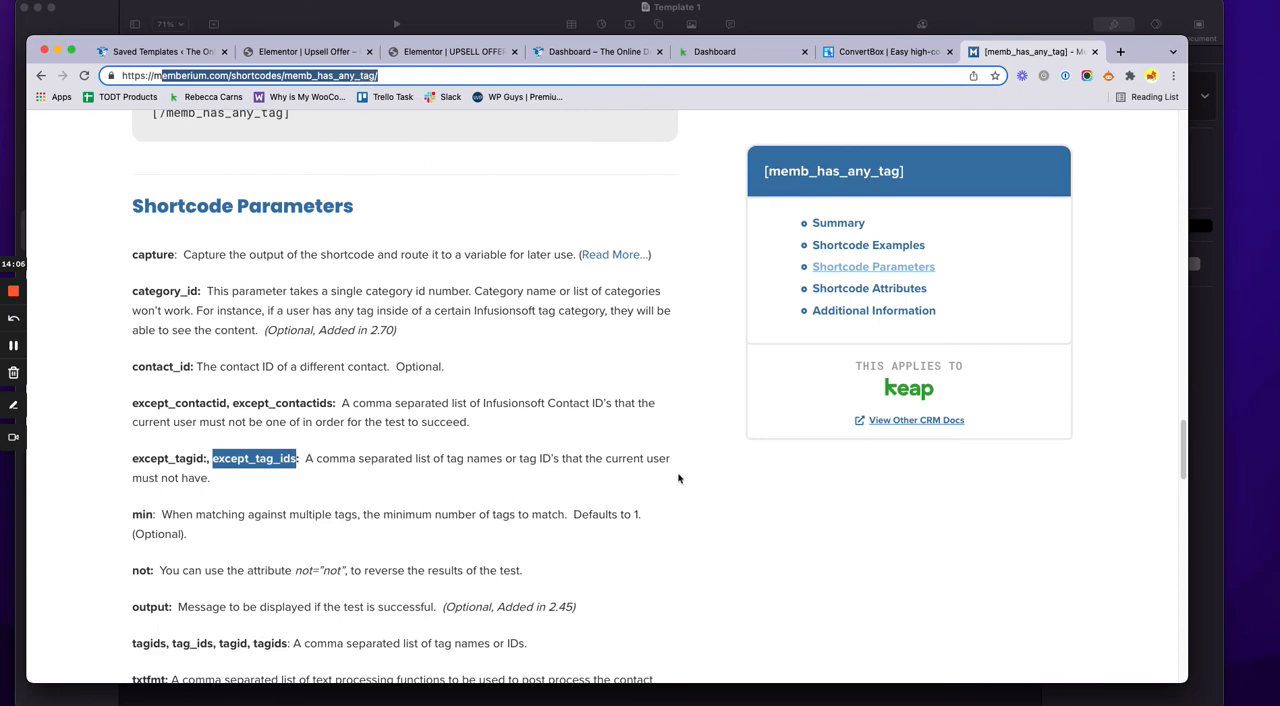
pyautogui.scroll(-3, 678, 478)
pyautogui.click(678, 476)
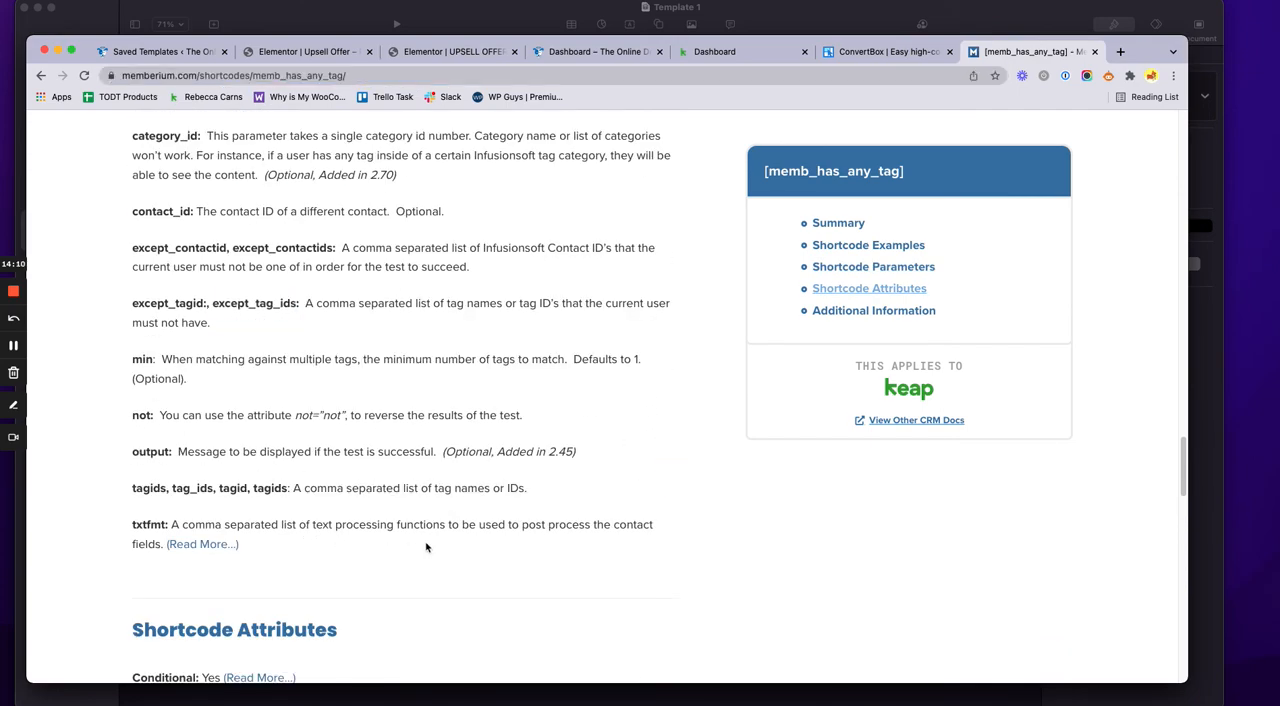
pyautogui.scroll(5, 463, 530)
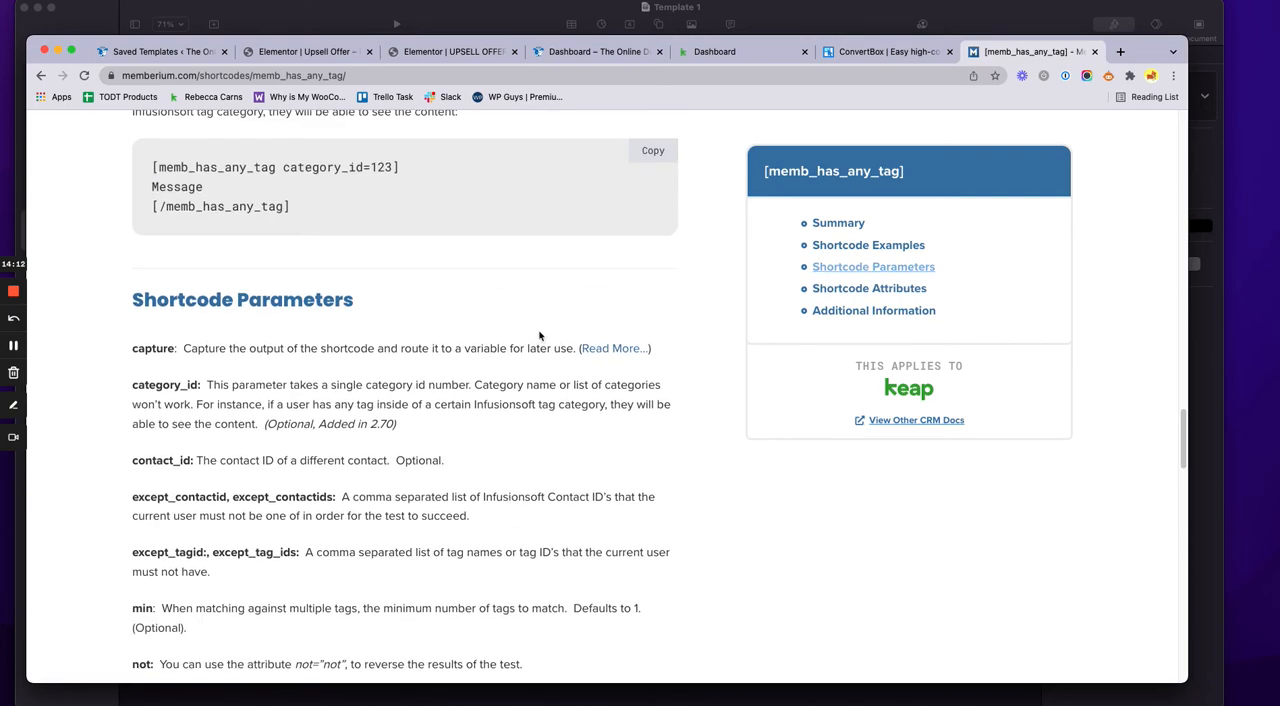
# Highlight the opening [memb_has_any_tag] tag with its IDs and the closing tag in the Upsell Offer template's shortcode
pyautogui.click(303, 51)
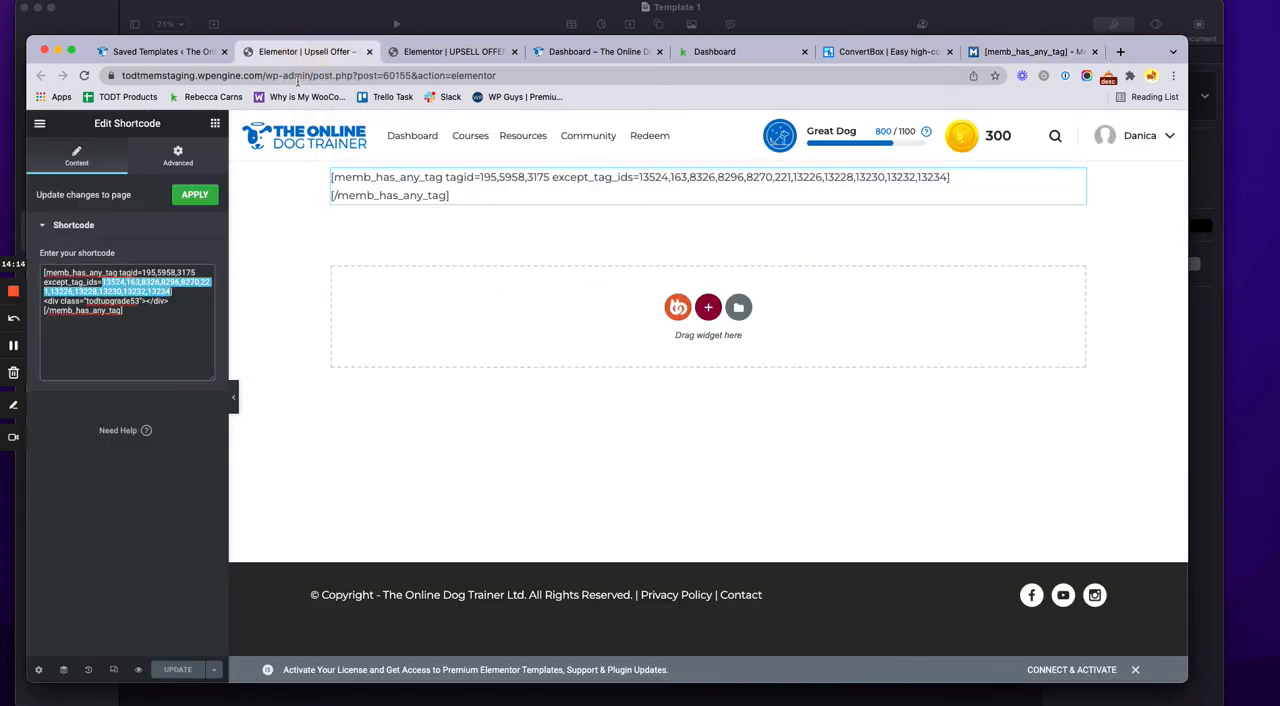
pyautogui.moveTo(190, 294); pyautogui.dragTo(42, 265)
pyautogui.moveTo(126, 312); pyautogui.dragTo(91, 312)
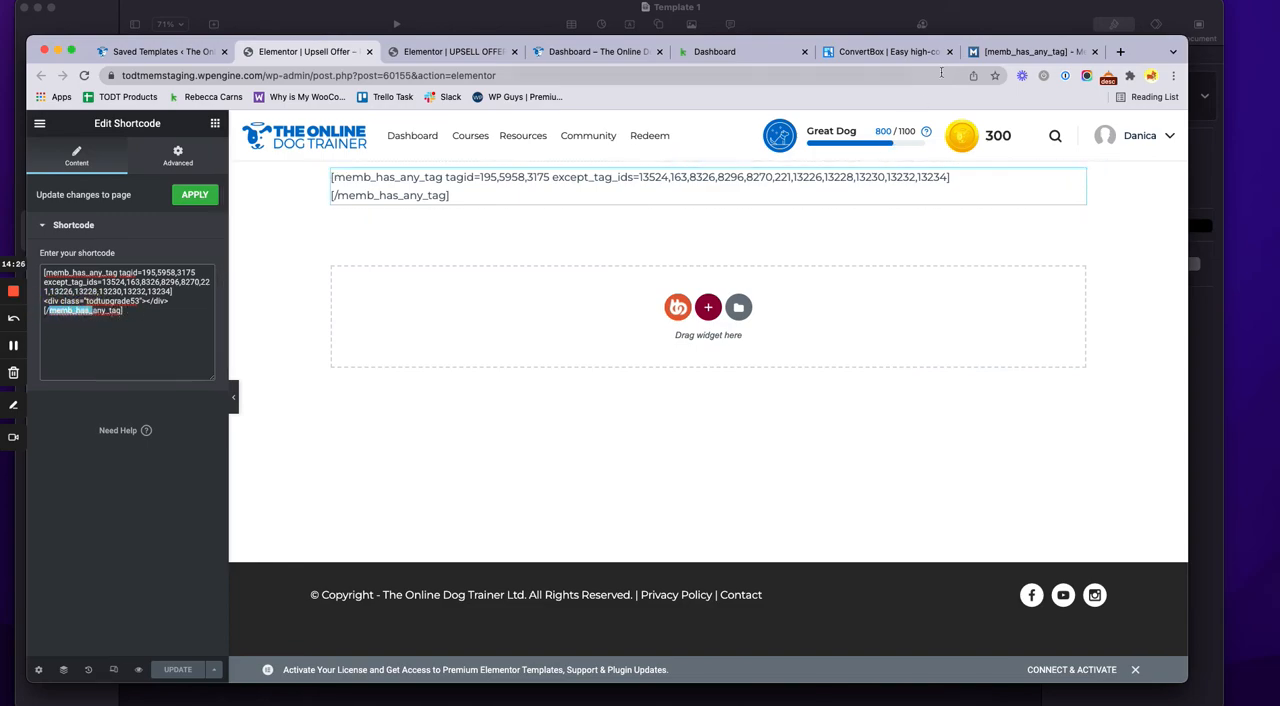
# Highlight the Message line in the documentation's category_id=123 example and return to the Upsell Offer template's shortcode
pyautogui.click(1000, 51)
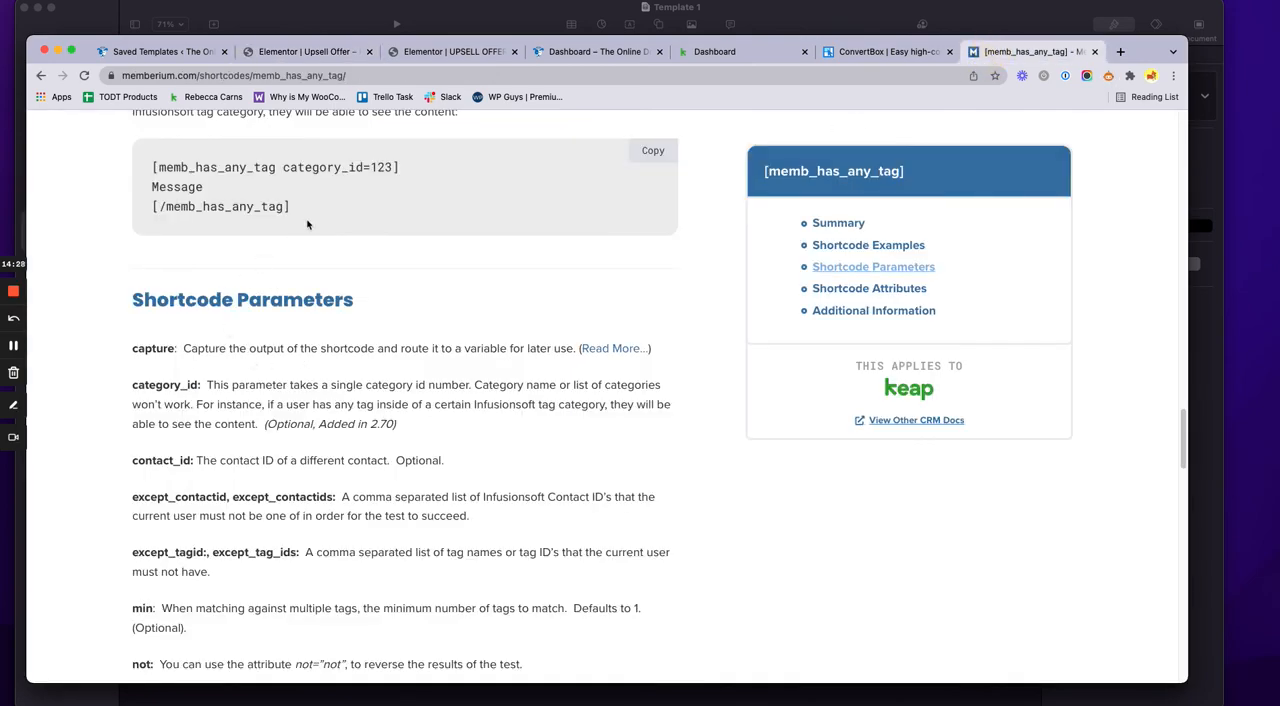
pyautogui.moveTo(307, 224); pyautogui.dragTo(394, 171)
pyautogui.moveTo(291, 207); pyautogui.dragTo(201, 189)
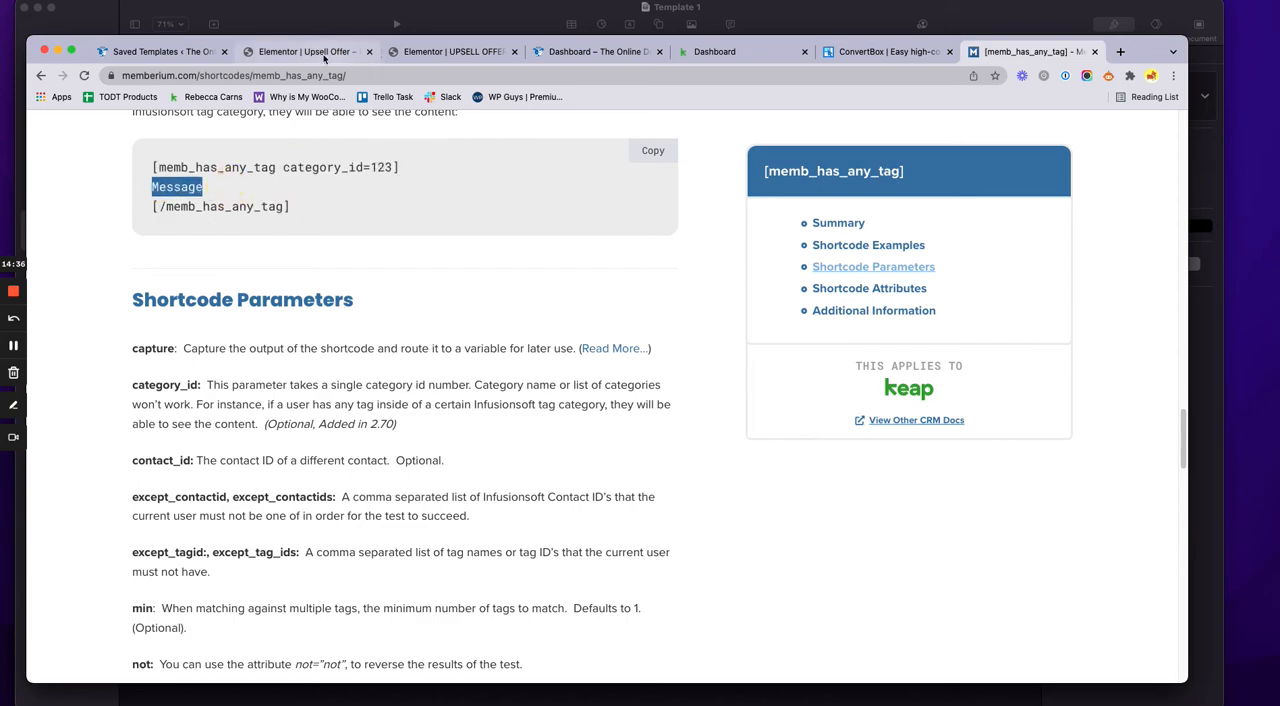
pyautogui.click(320, 51)
pyautogui.click(115, 351)
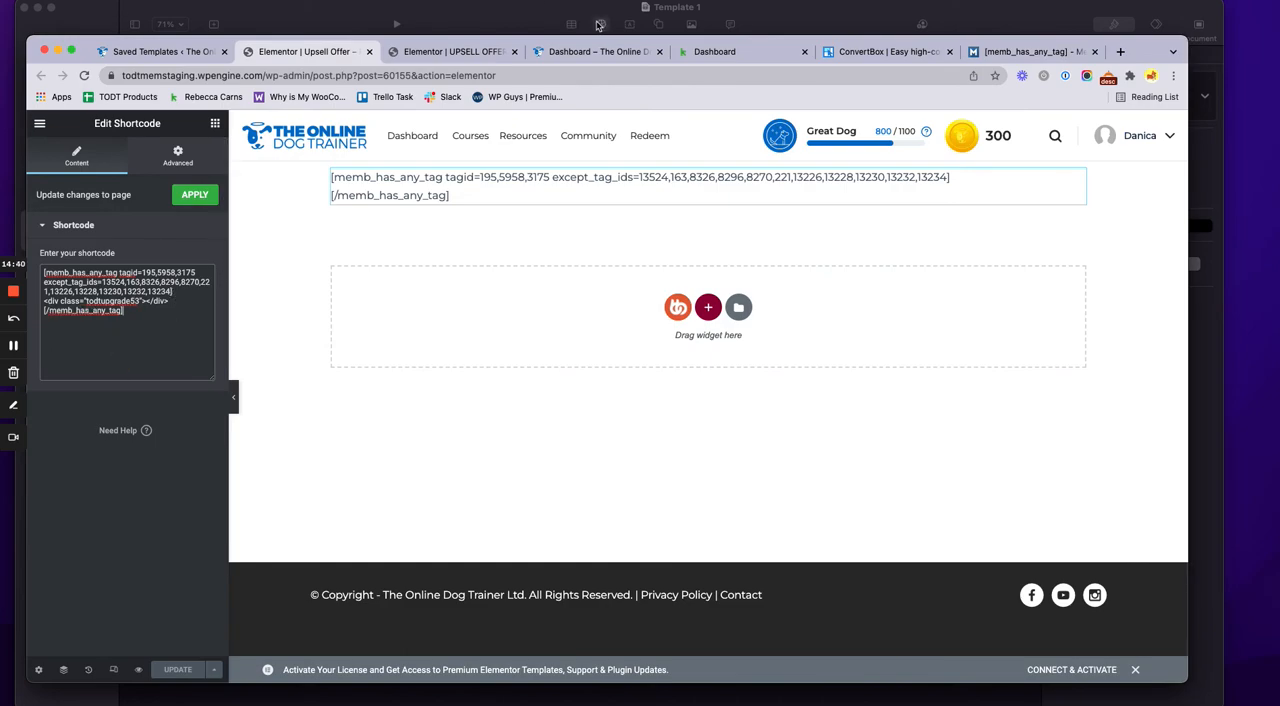
# Close the product 53 popup's publish settings without saving, then review and collapse its section's Memberium settings
pyautogui.click(440, 52)
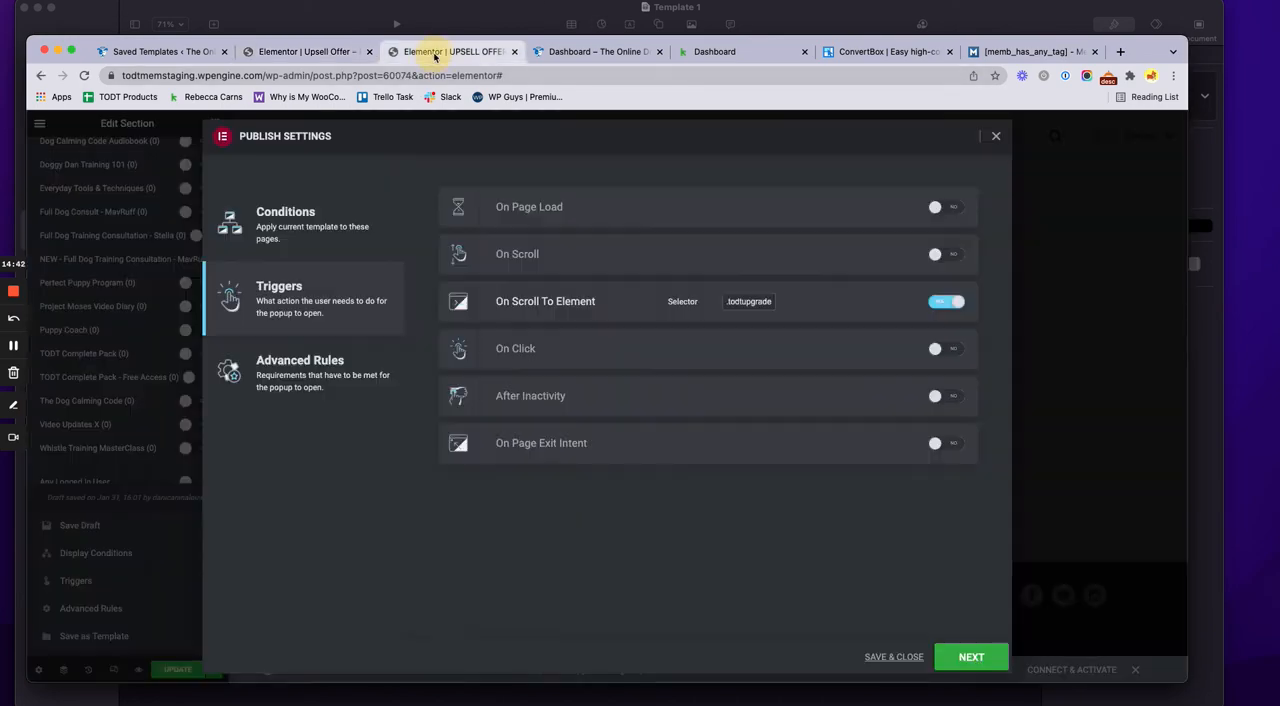
pyautogui.click(994, 137)
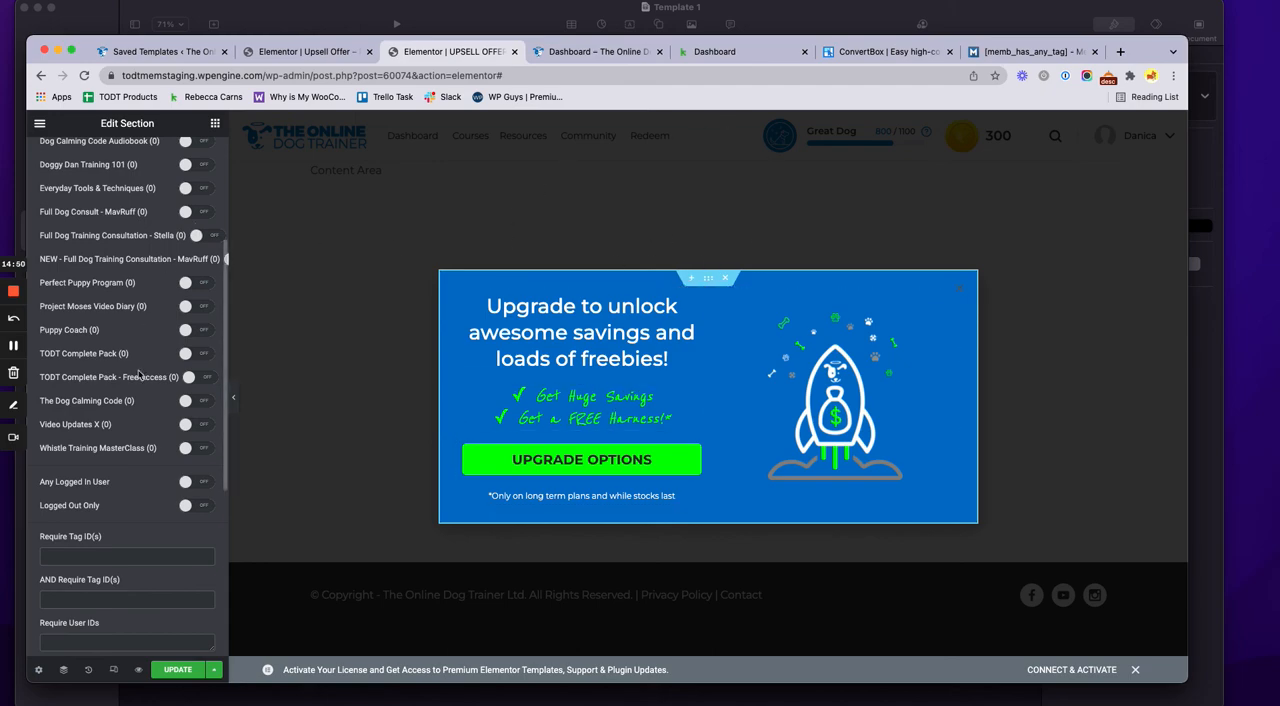
pyautogui.scroll(5, 155, 447)
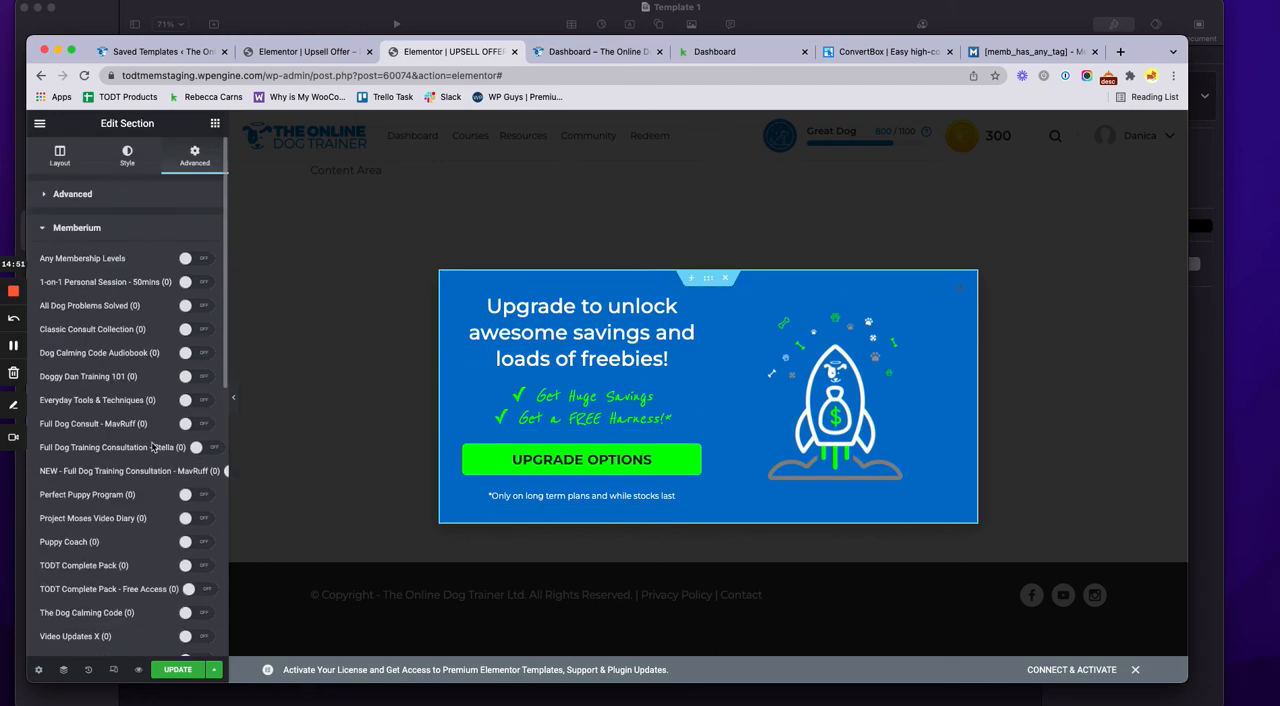
pyautogui.click(77, 228)
pyautogui.click(78, 228)
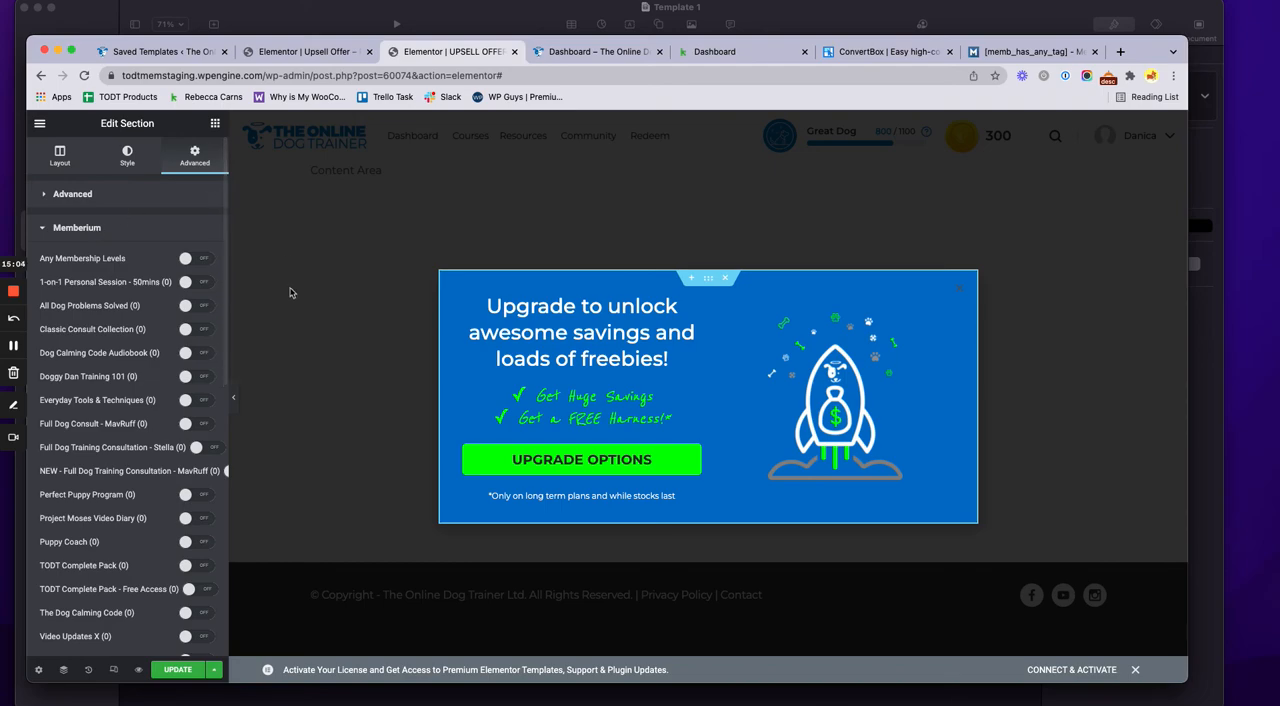
pyautogui.click(88, 237)
# Compare the product 53 popup's On Scroll To Element trigger with the template's opening shortcode tag, closing the publish settings without saving
pyautogui.click(213, 670)
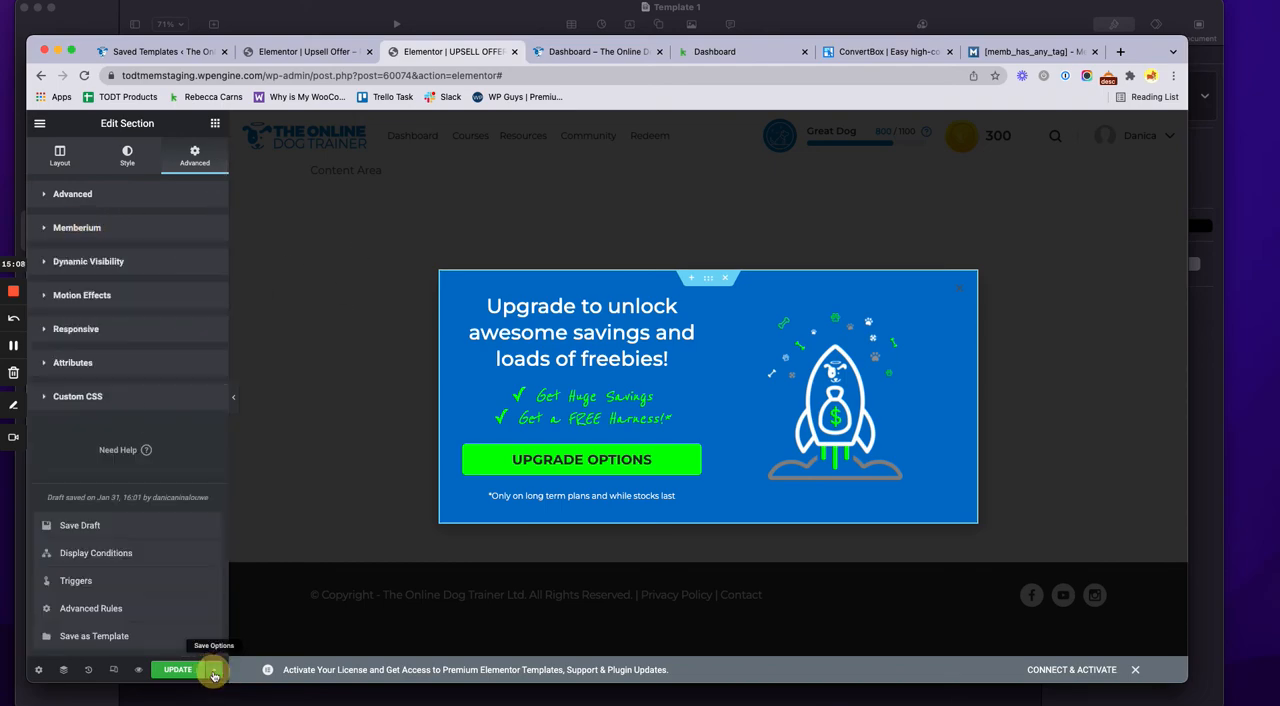
pyautogui.click(98, 579)
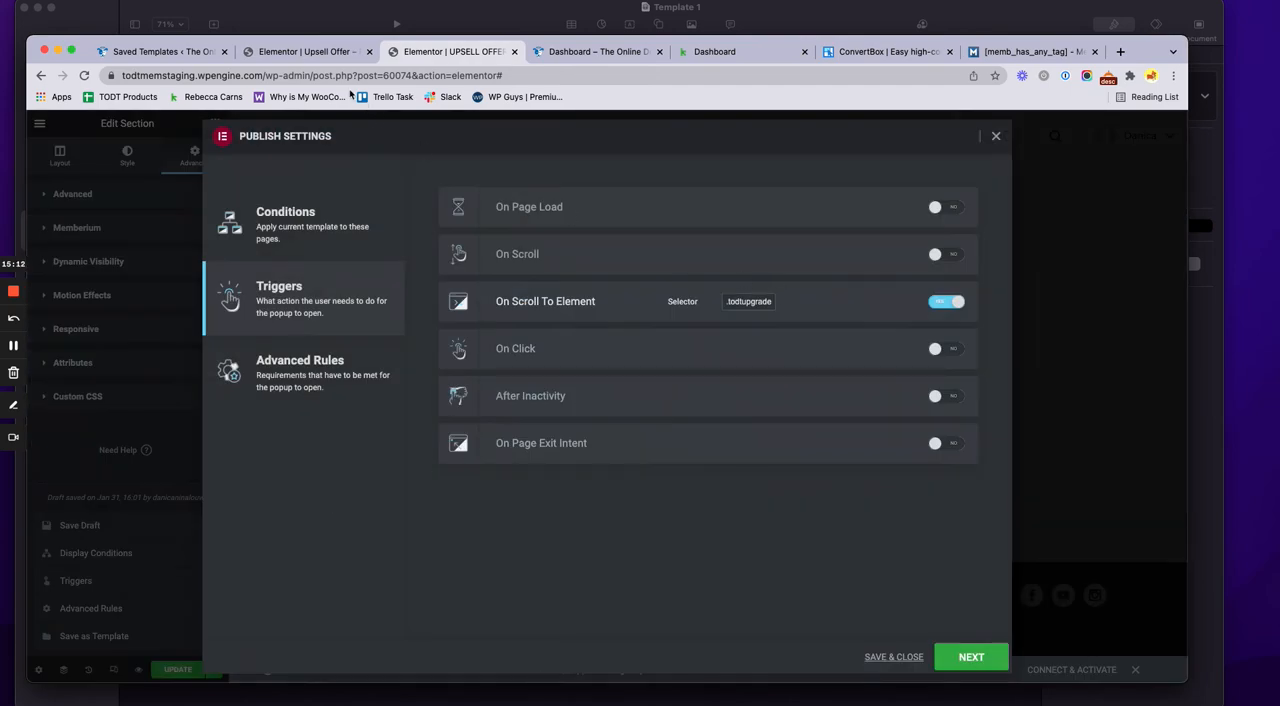
pyautogui.click(290, 51)
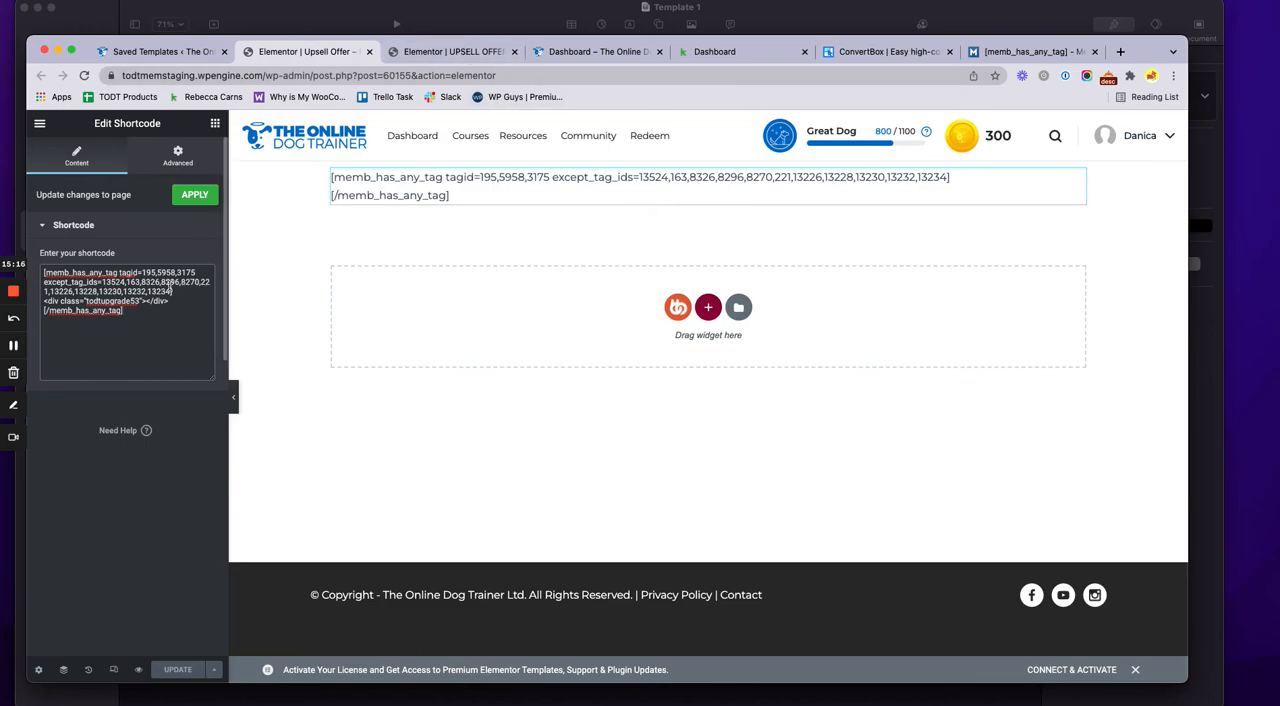
pyautogui.moveTo(172, 291); pyautogui.dragTo(85, 282)
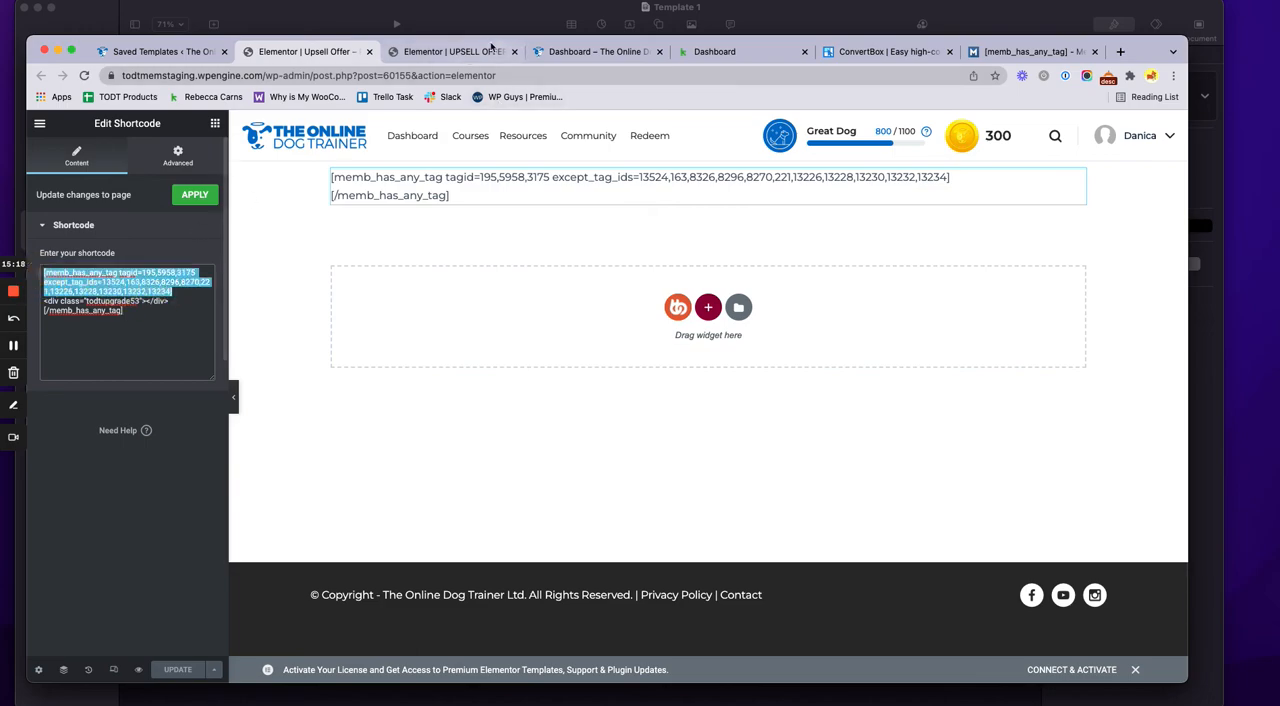
pyautogui.click(478, 55)
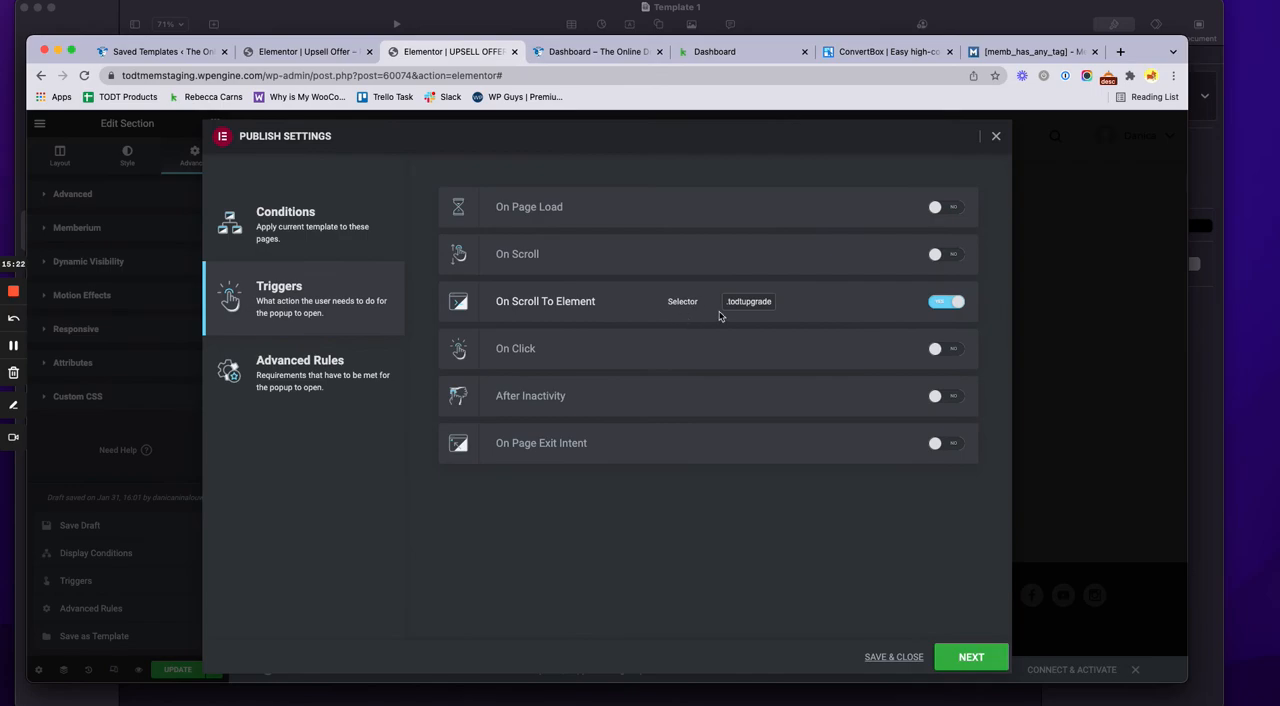
pyautogui.click(999, 138)
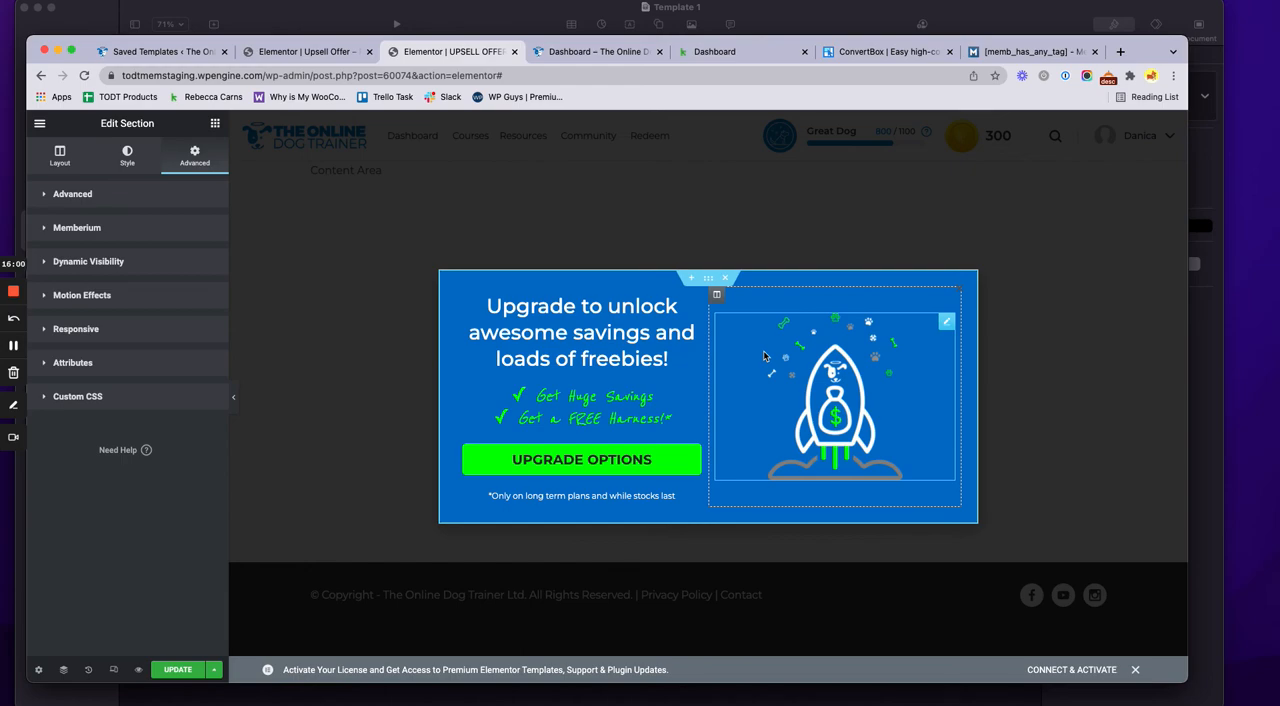
# Review the Shortcode Examples in Memberium's [memb_has_any_tag] documentation
pyautogui.click(1048, 55)
pyautogui.scroll(10, 487, 242)
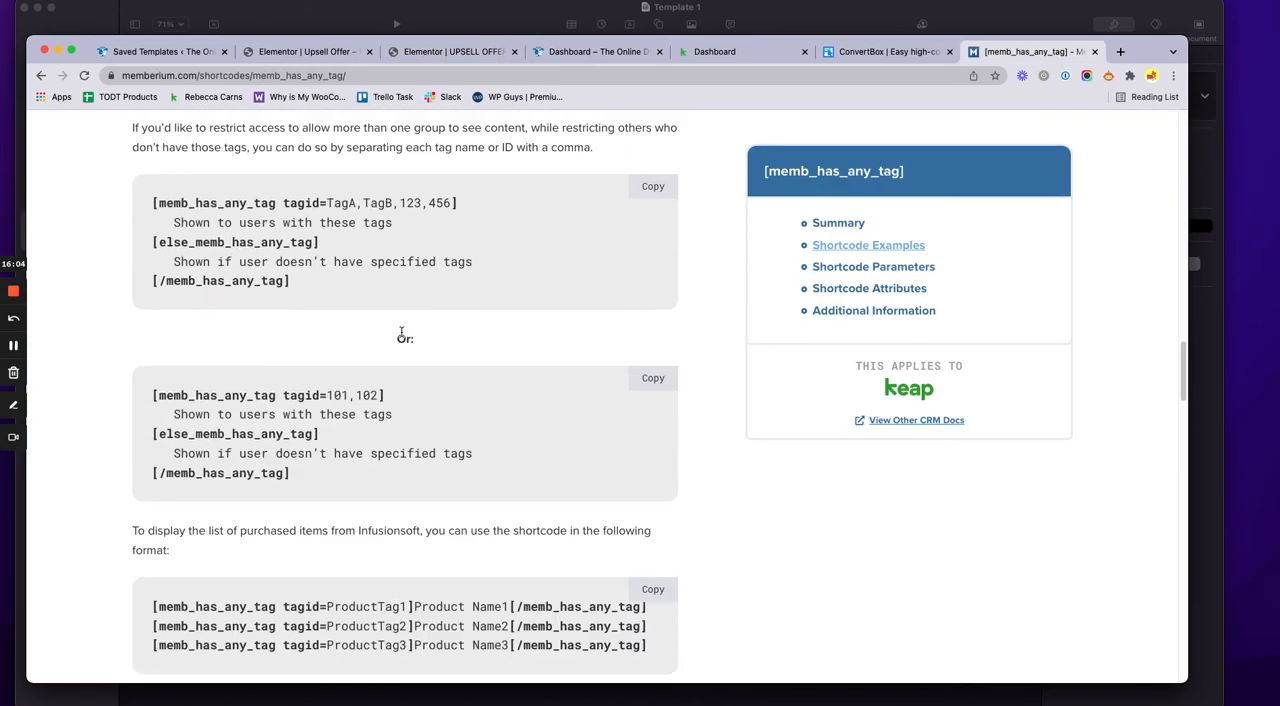
pyautogui.scroll(5, 220, 213)
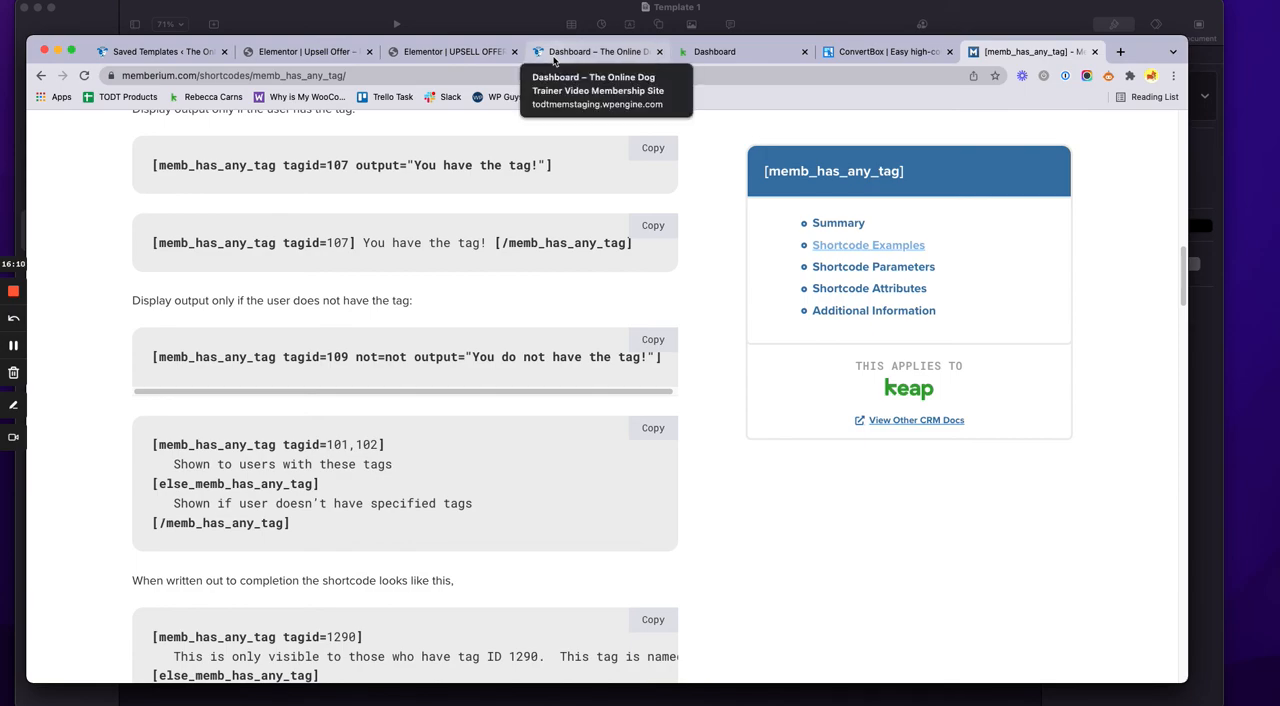
# Highlight the opening tag, the closing tag and the enclosed todtupgrade53 div in the Upsell Offer template's shortcode
pyautogui.click(464, 58)
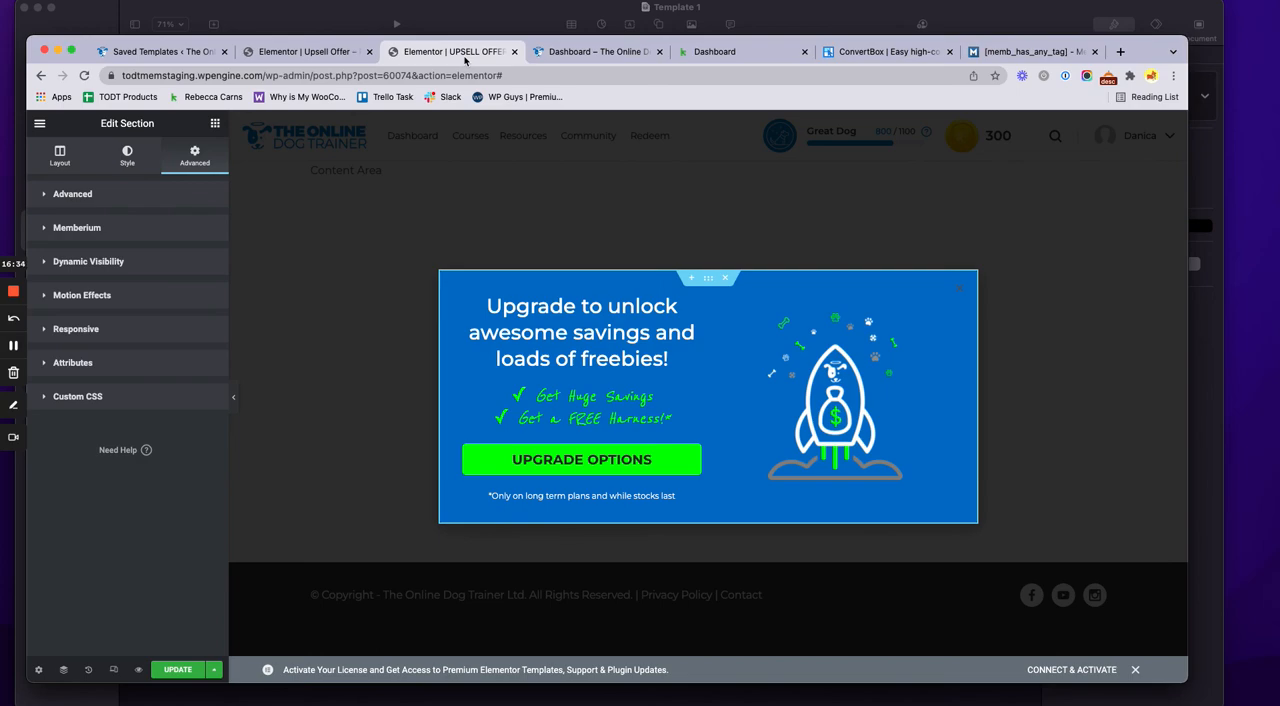
pyautogui.click(330, 52)
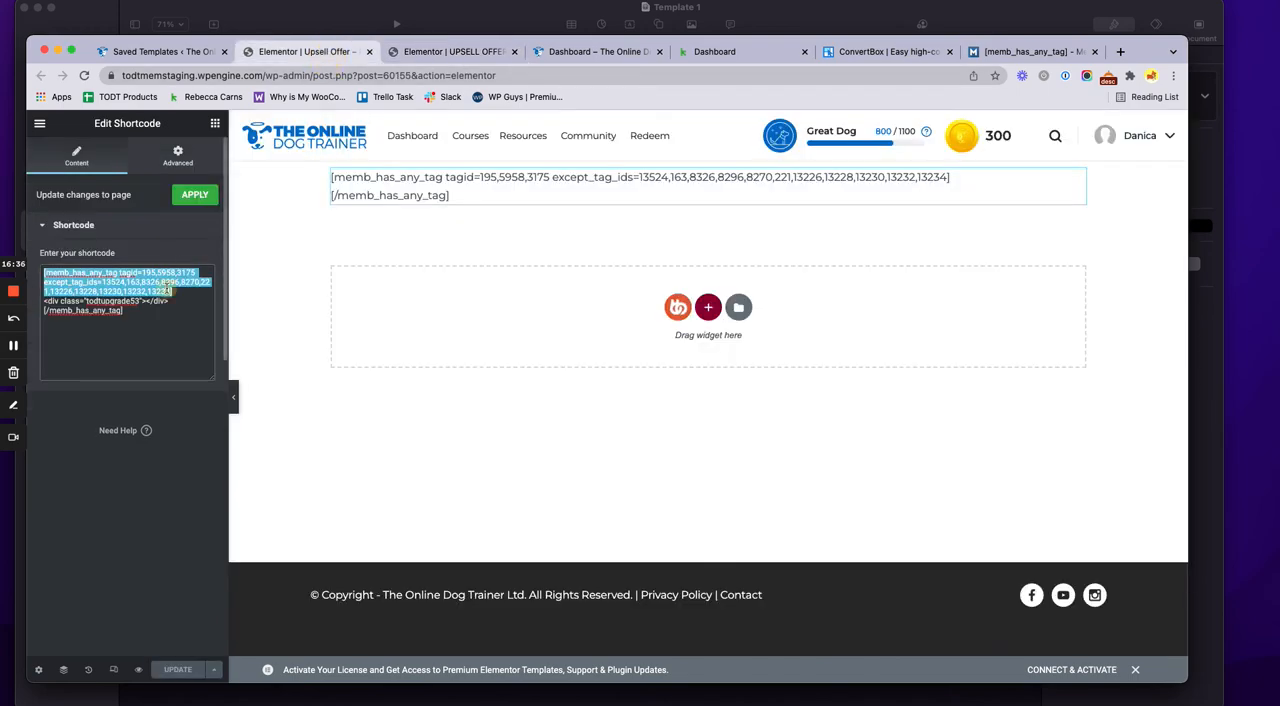
pyautogui.click(168, 290)
pyautogui.moveTo(172, 291); pyautogui.dragTo(22, 271)
pyautogui.moveTo(144, 311); pyautogui.dragTo(42, 310)
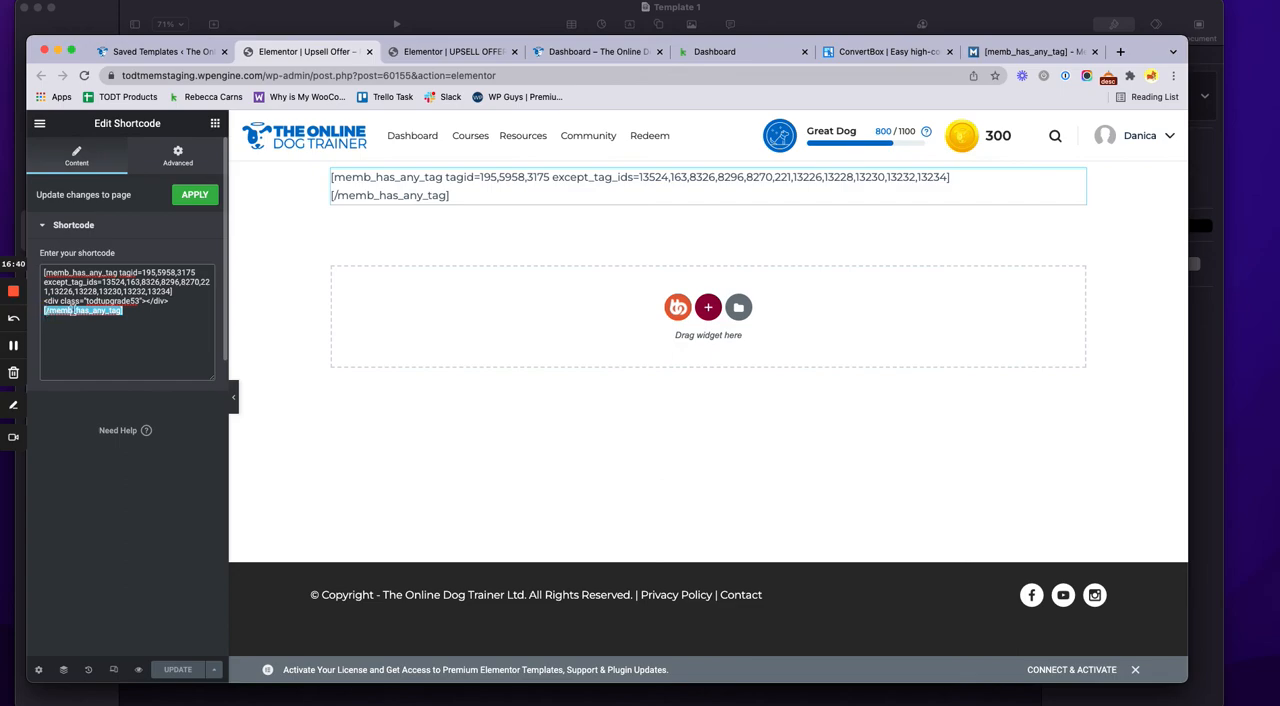
pyautogui.moveTo(170, 300); pyautogui.dragTo(44, 300)
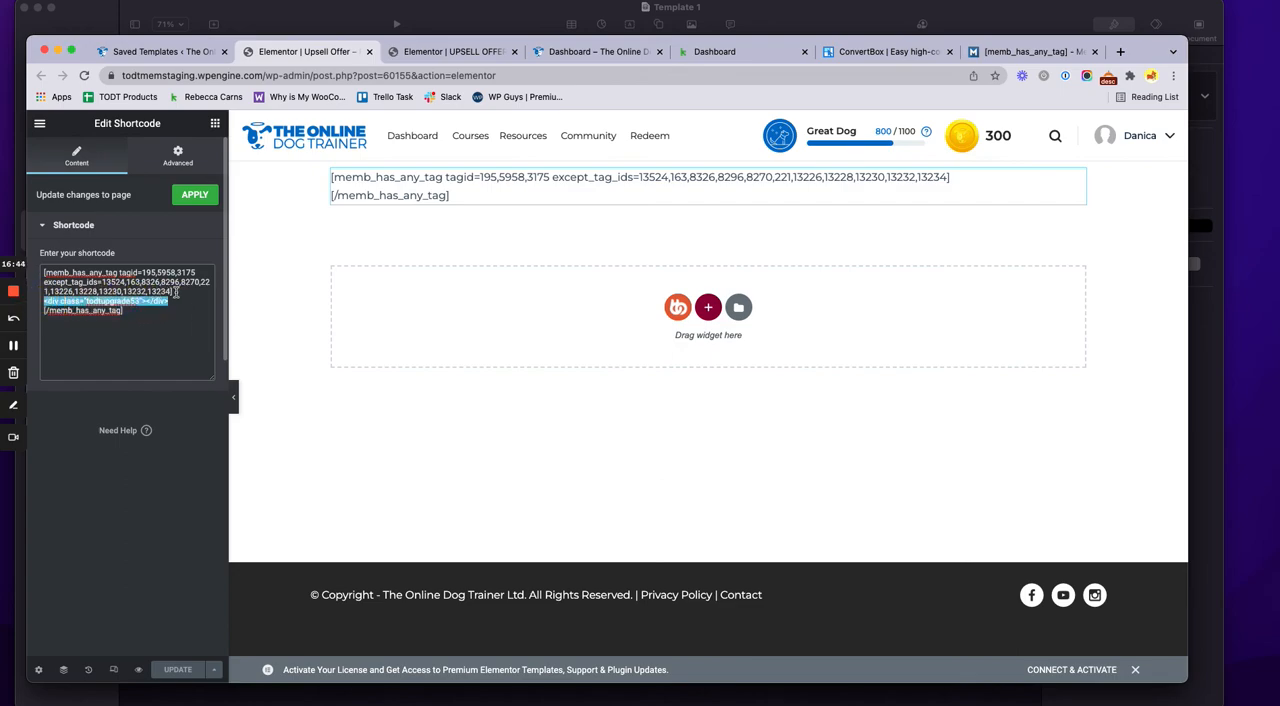
# Highlight the template's opening shortcode tag and open the site's member dashboard in a separate tab
pyautogui.moveTo(176, 291); pyautogui.dragTo(47, 270)
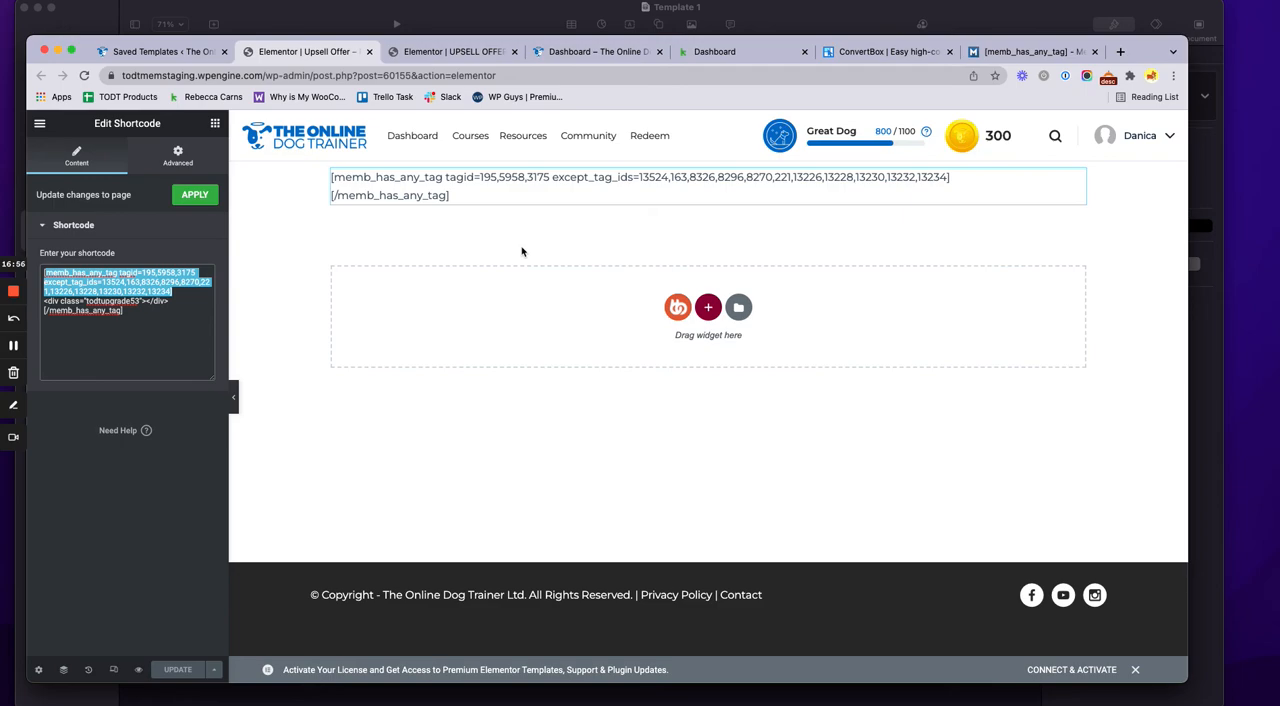
pyautogui.keyDown('super'); pyautogui.click(342, 142); pyautogui.keyUp('super')
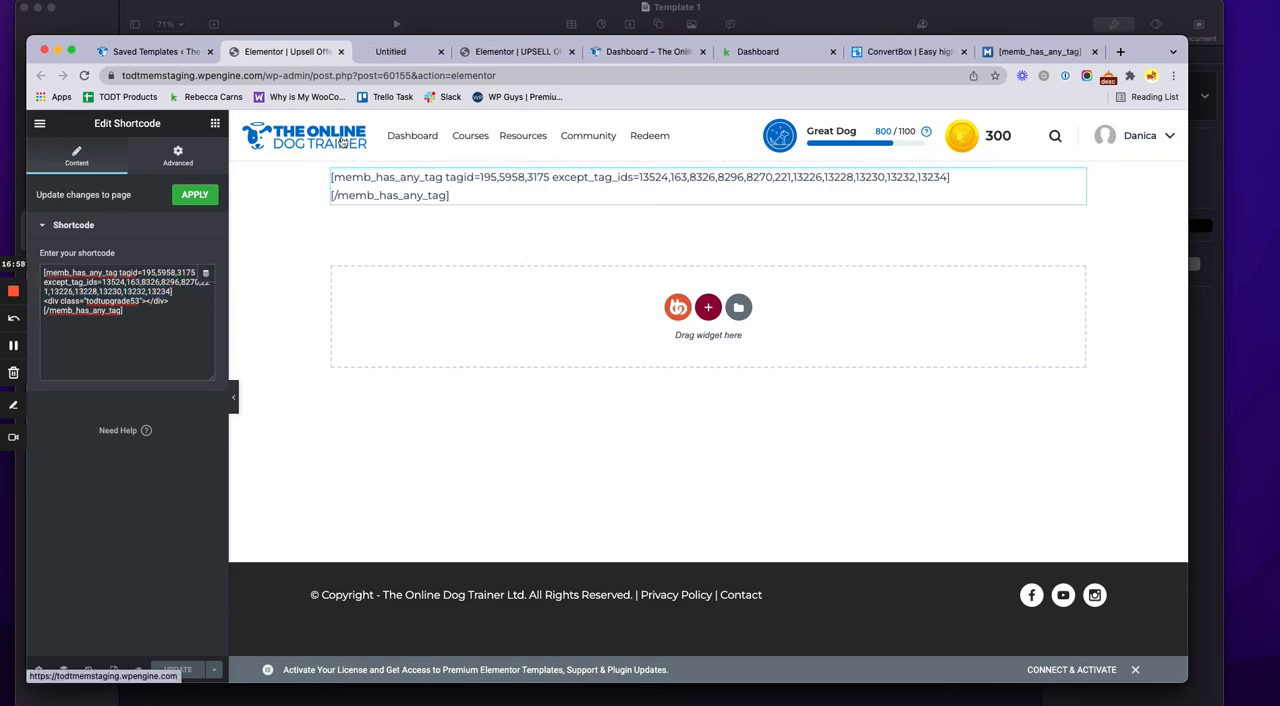
pyautogui.click(407, 58)
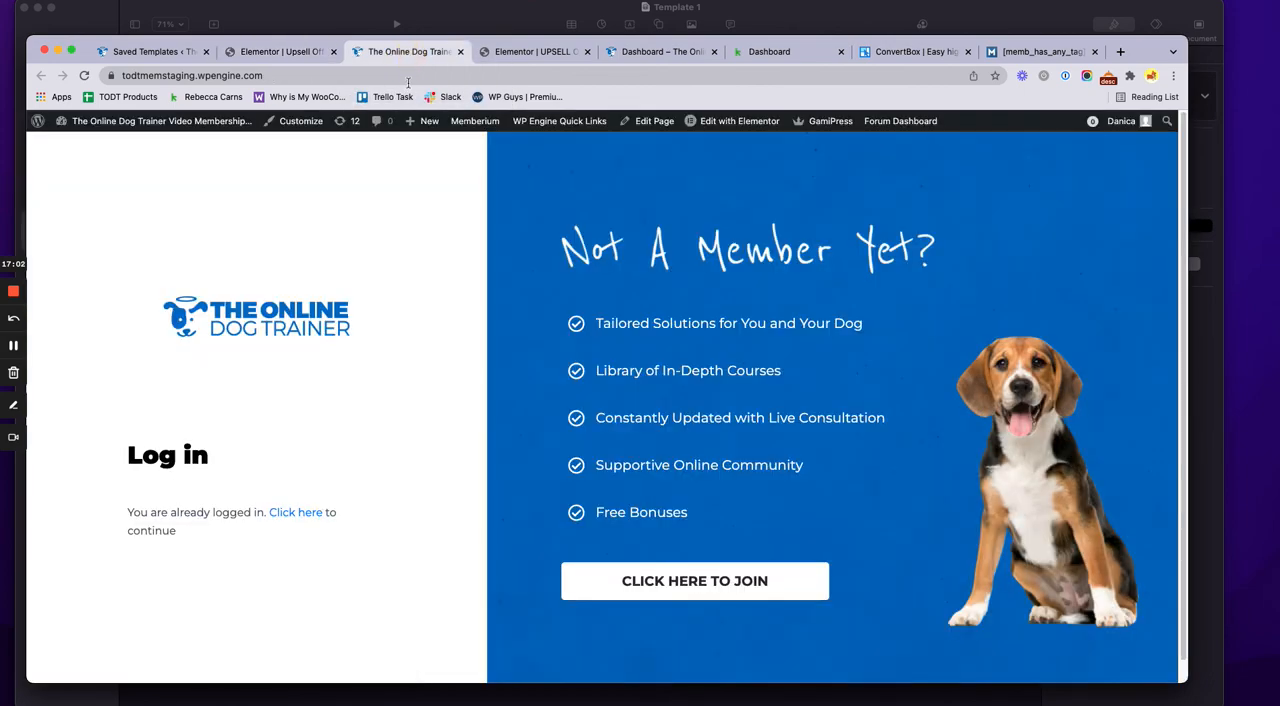
pyautogui.click(289, 515)
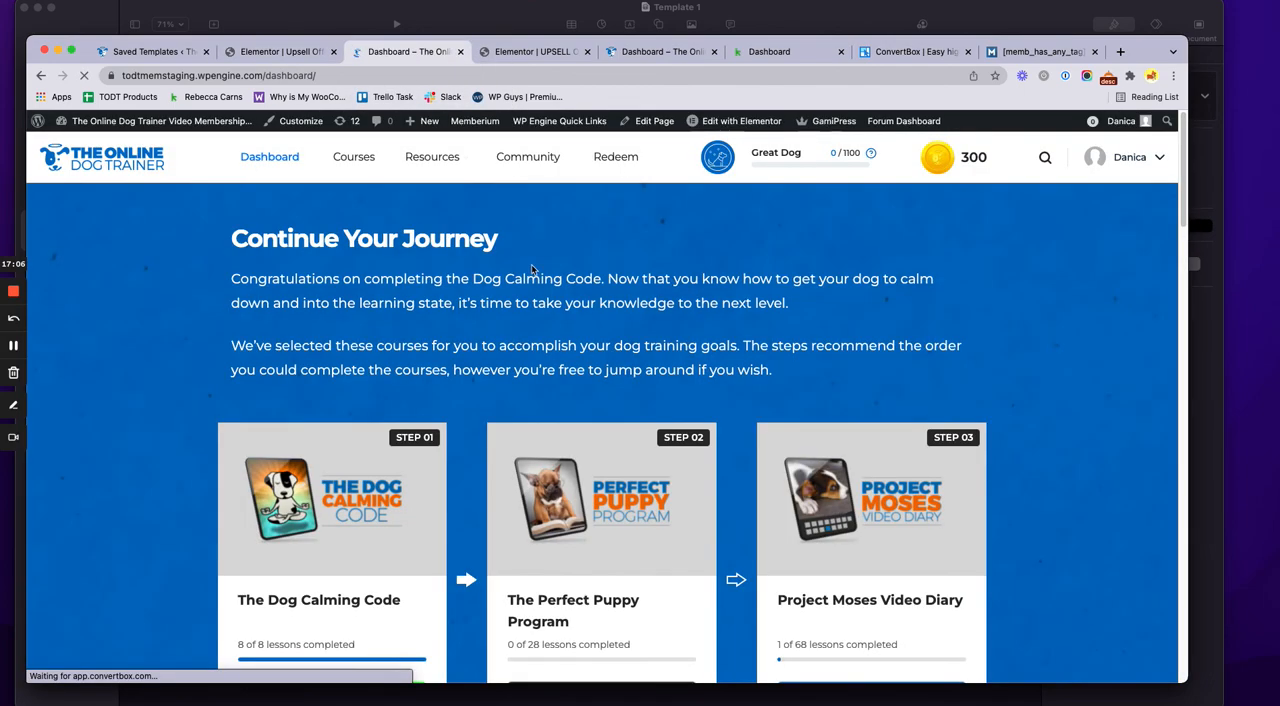
# Browse the dashboard's course steps and highlight the member's first name in the mobile app popup's greeting
pyautogui.scroll(-3, 703, 372)
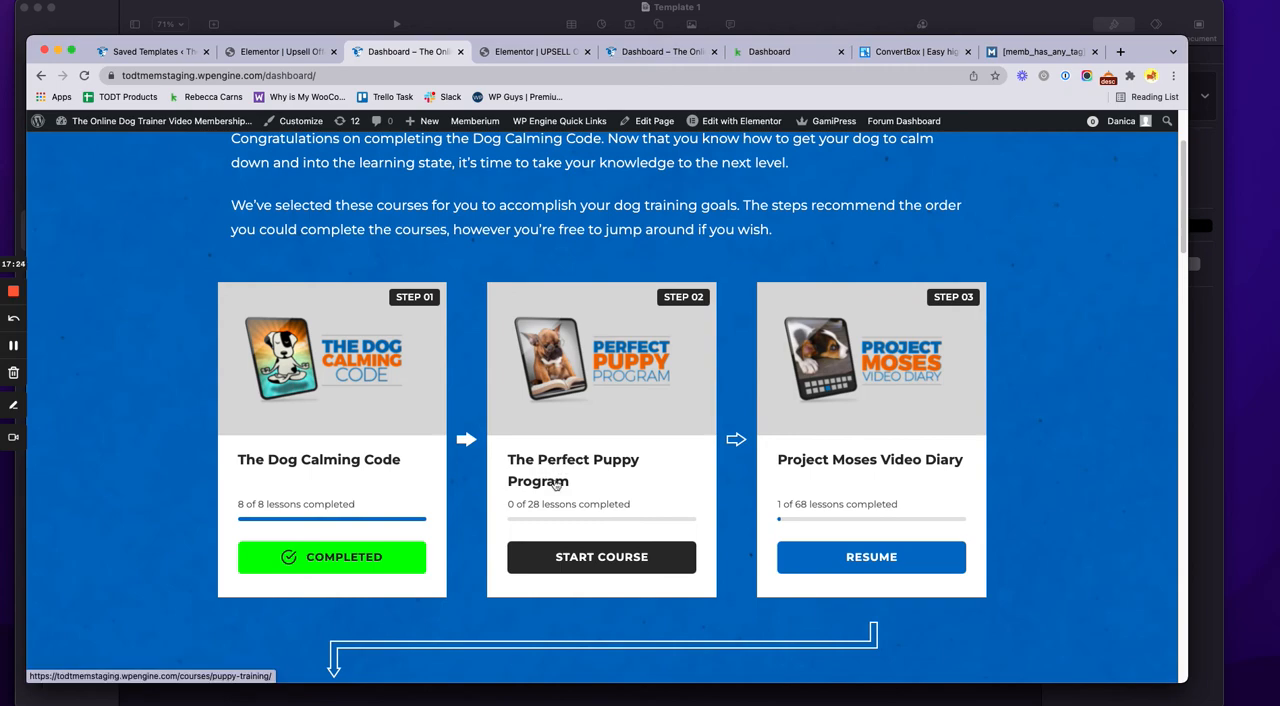
pyautogui.scroll(3, 1111, 460)
pyautogui.scroll(-5, 1111, 462)
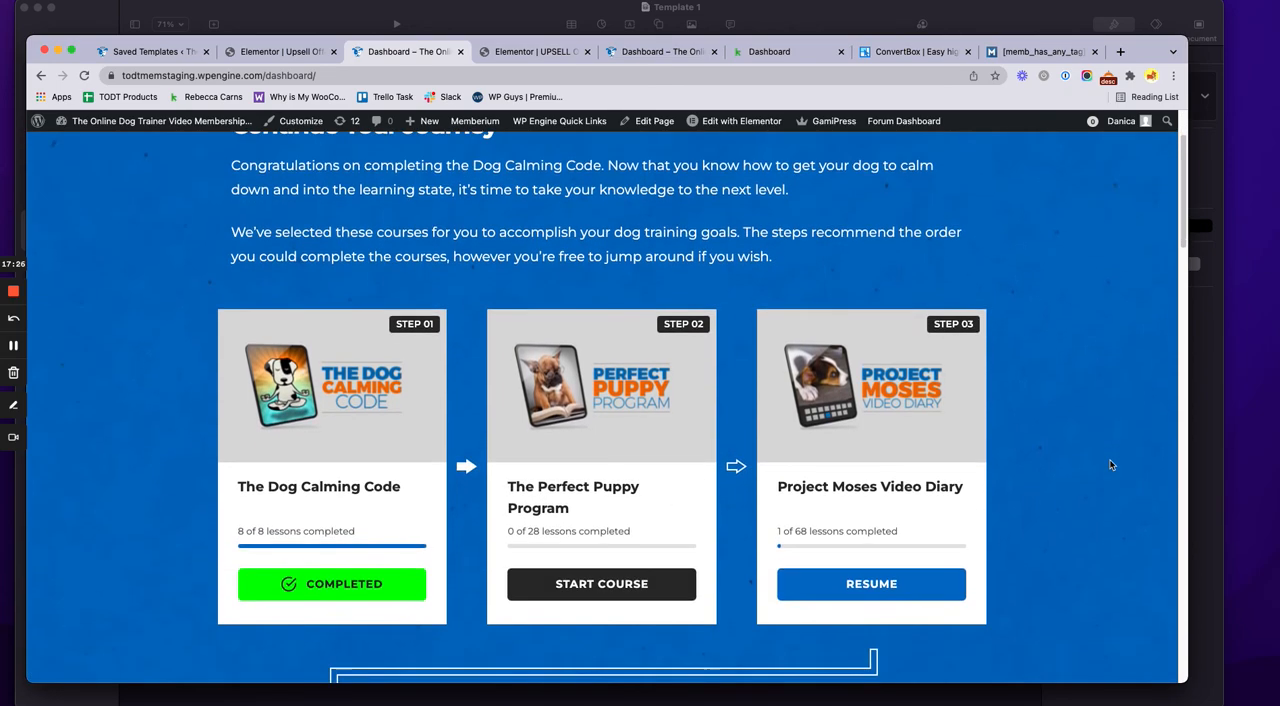
pyautogui.scroll(-3, 1110, 464)
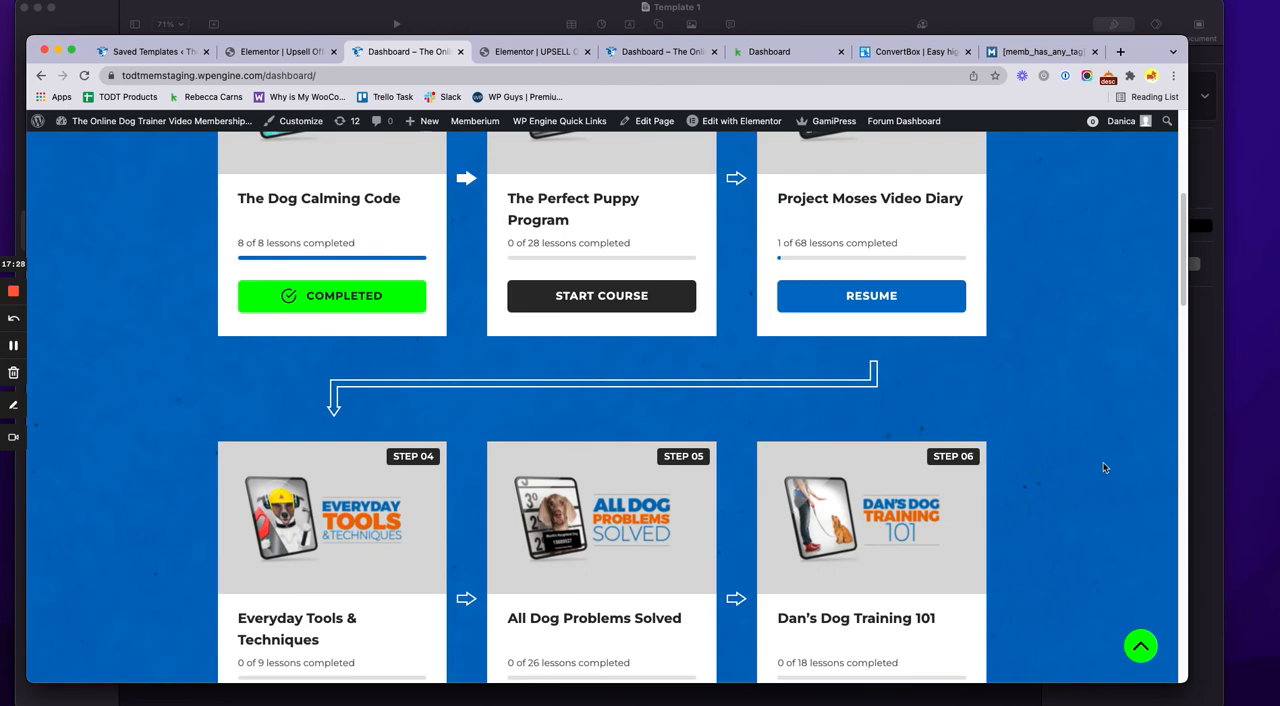
pyautogui.scroll(2, 1103, 467)
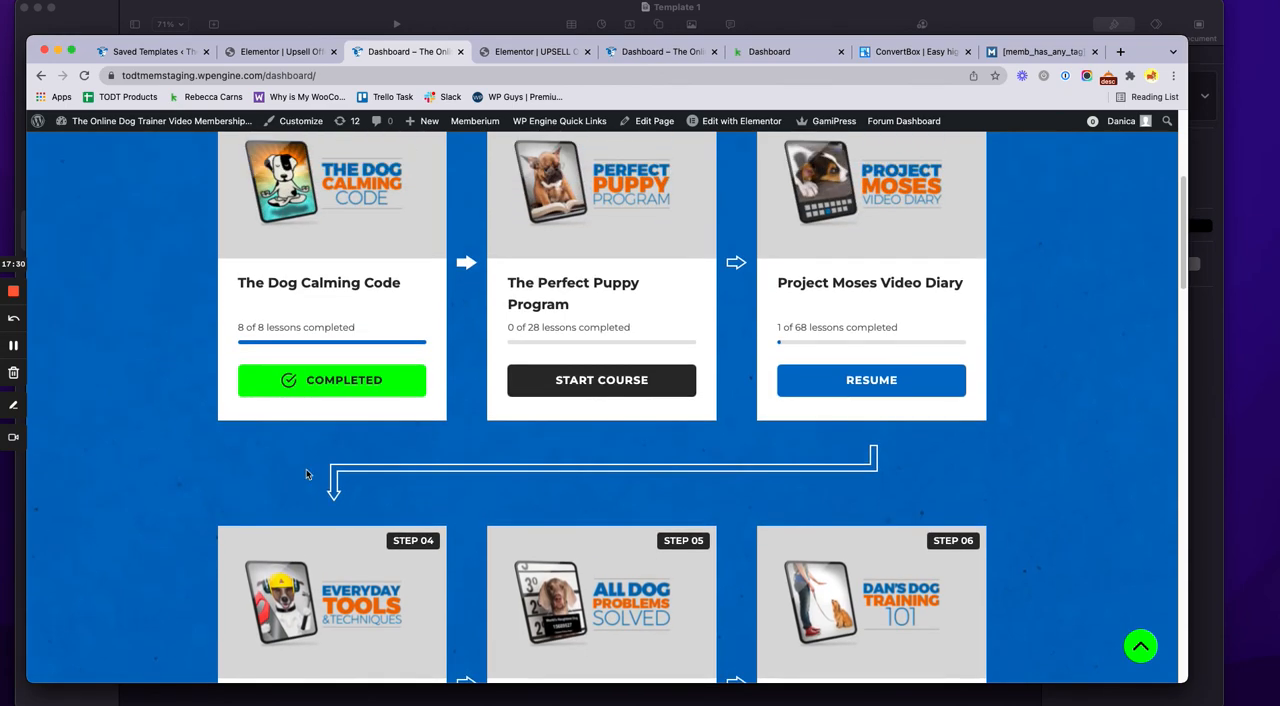
pyautogui.scroll(-5, 306, 474)
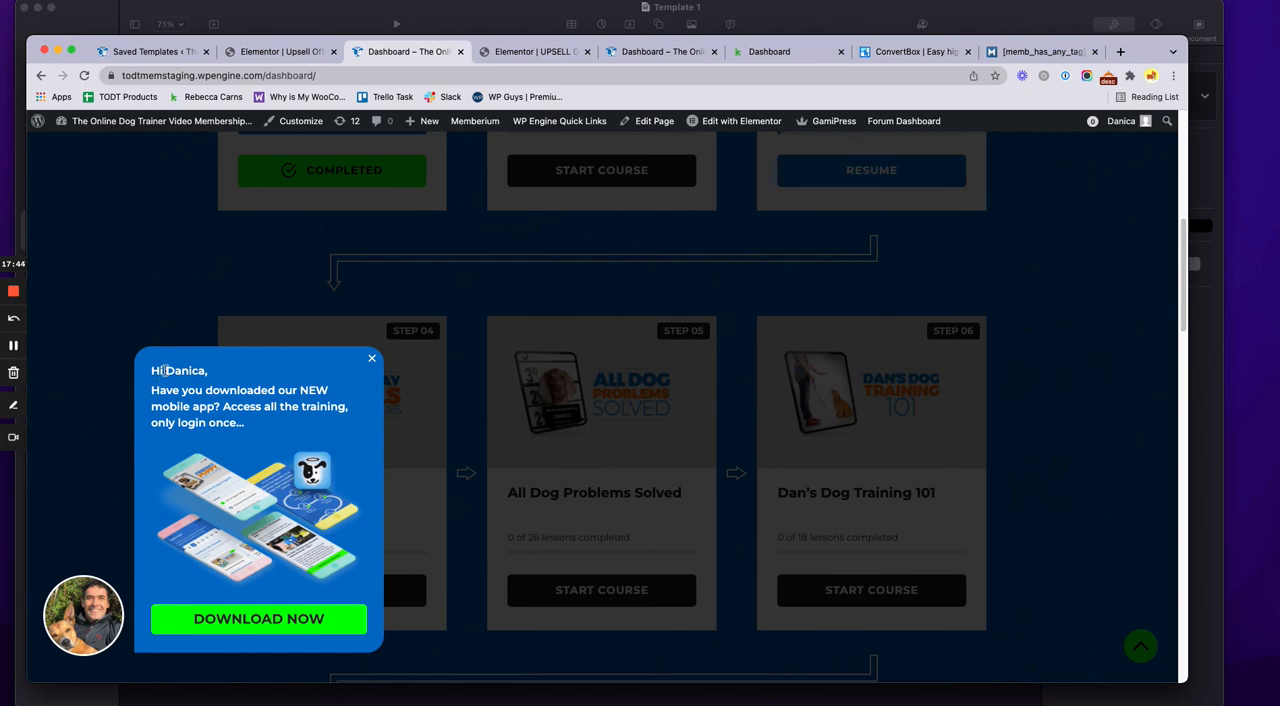
pyautogui.moveTo(165, 370); pyautogui.dragTo(206, 370)
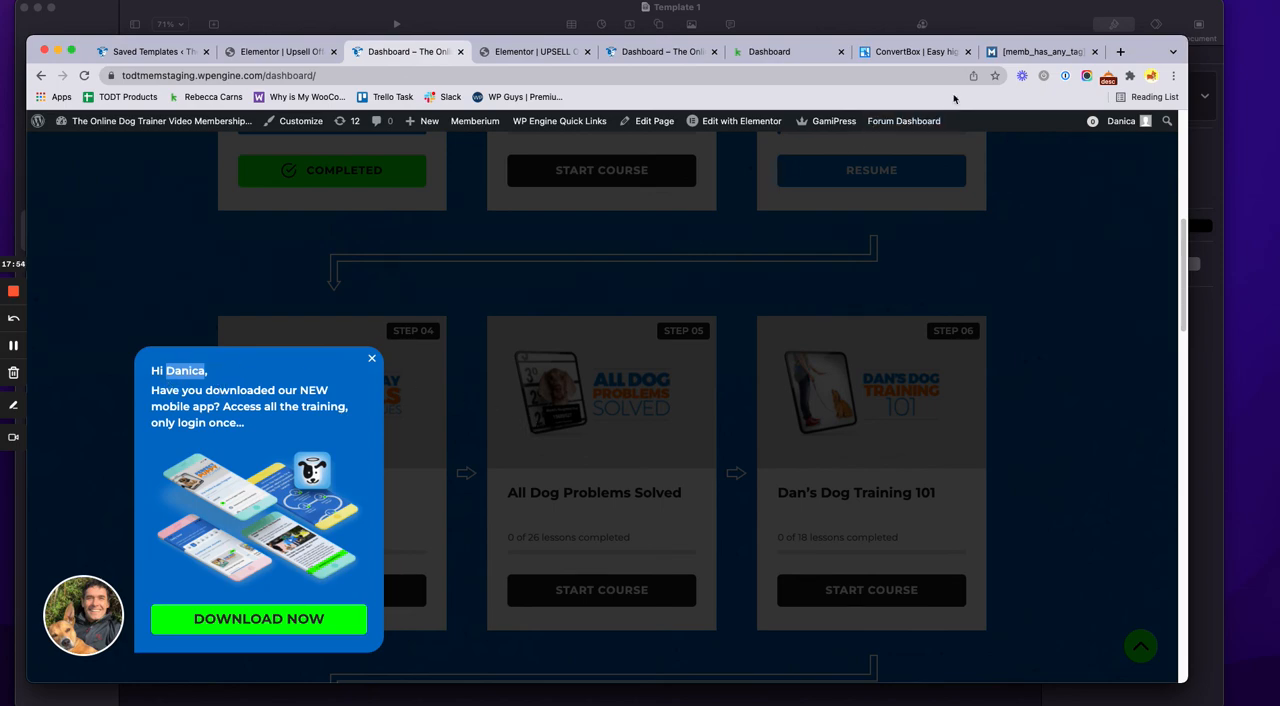
# Search the web for "memberium first name" from the Memberium documentation tab
pyautogui.click(1022, 52)
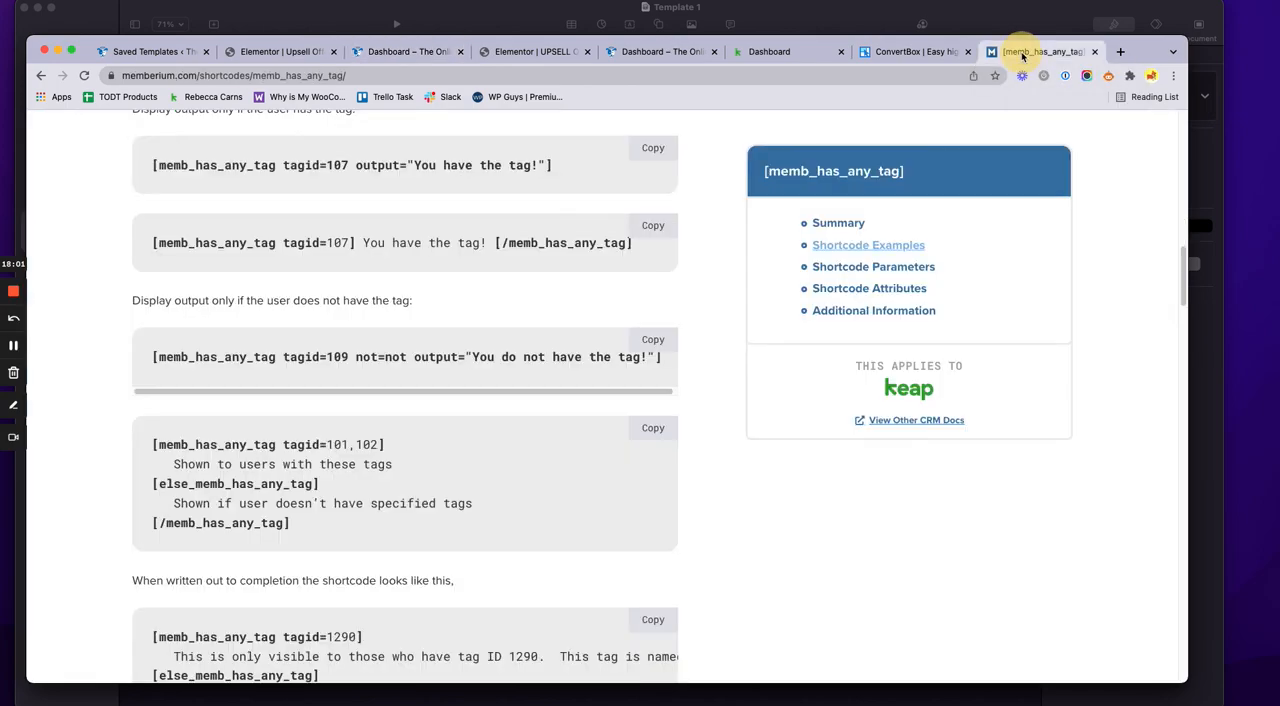
pyautogui.click(535, 74)
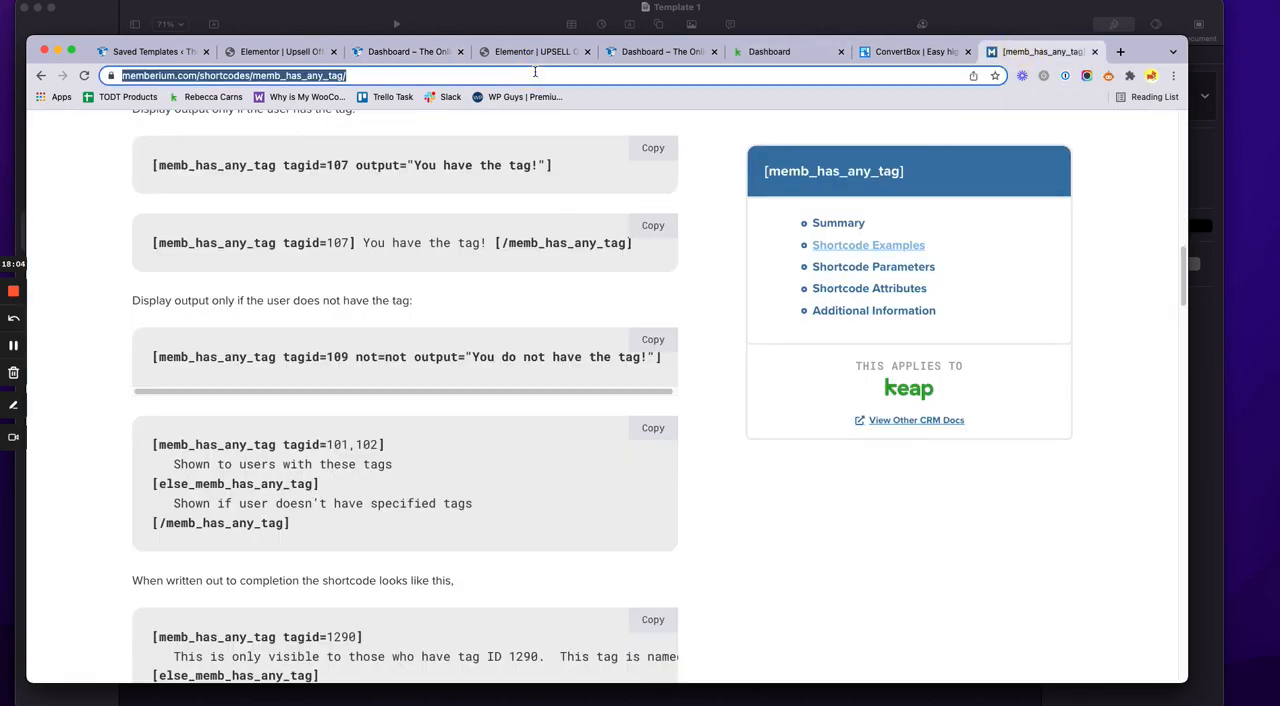
pyautogui.write('memberium ')
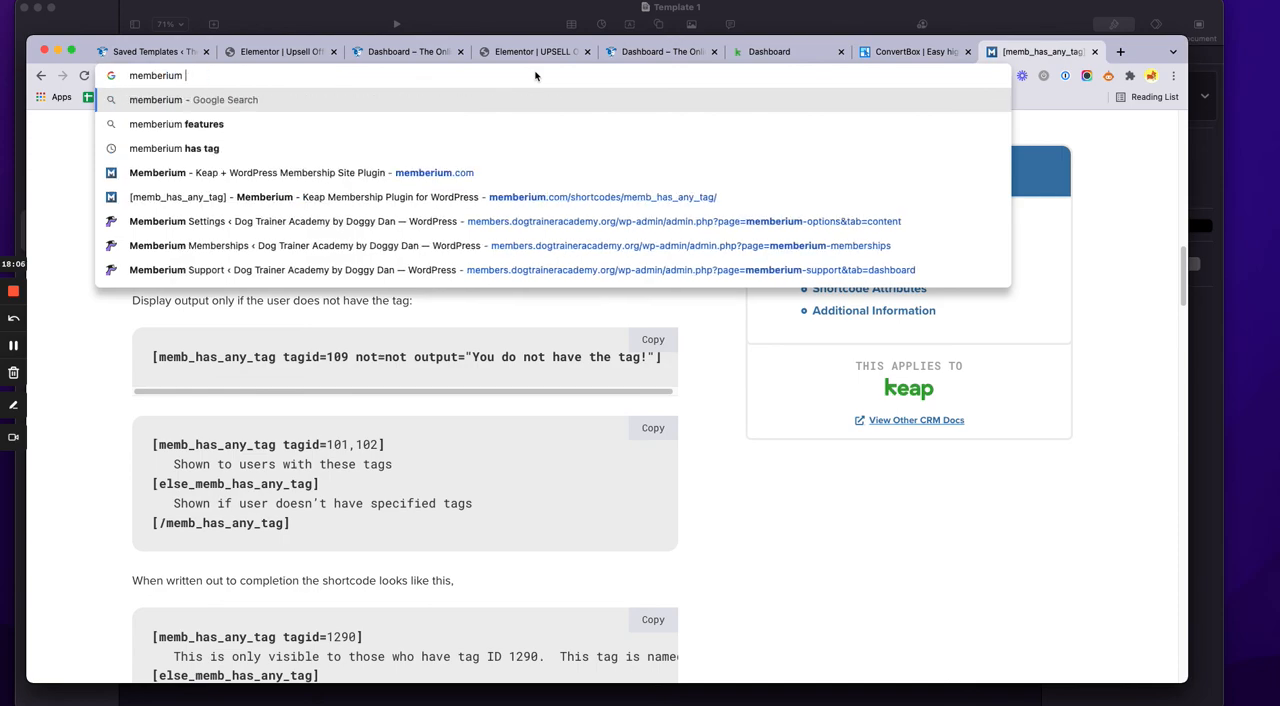
pyautogui.write('cnce')
pyautogui.press('BackSpace')
pyautogui.press('BackSpace')
pyautogui.press('BackSpace')
pyautogui.press('BackSpace')
pyautogui.write('fir')
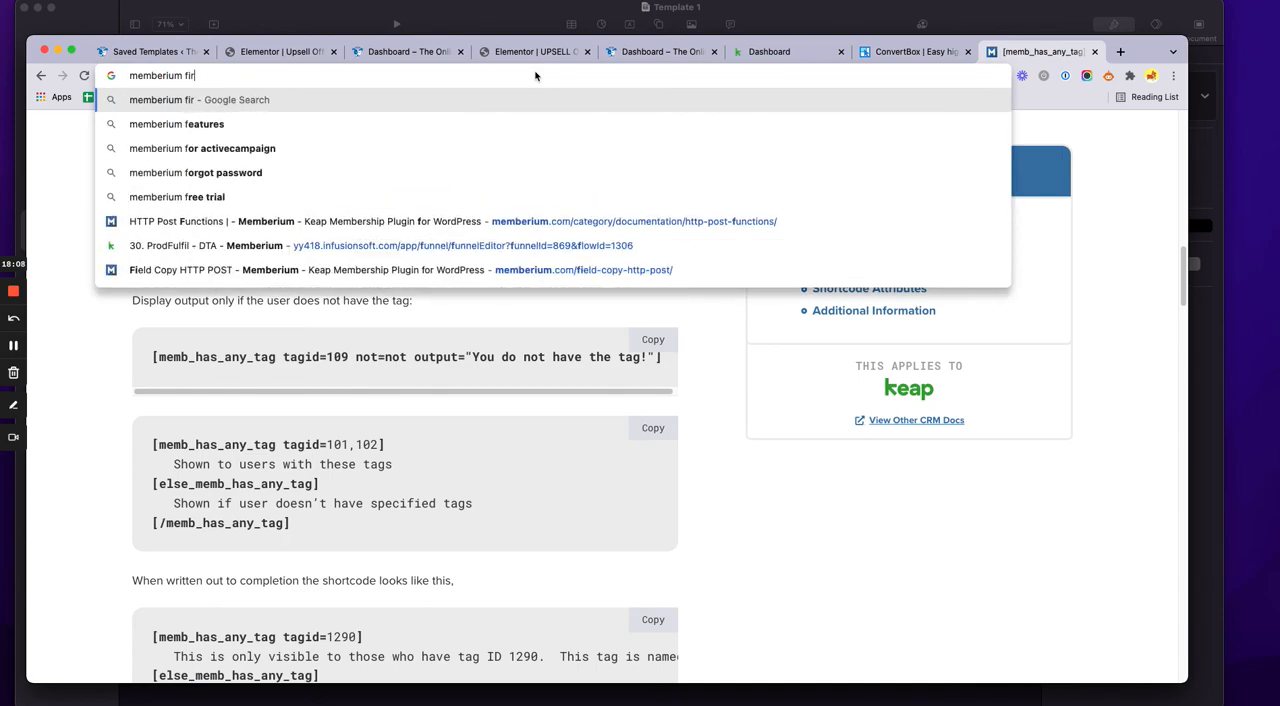
pyautogui.write('st name')
pyautogui.press('Return')
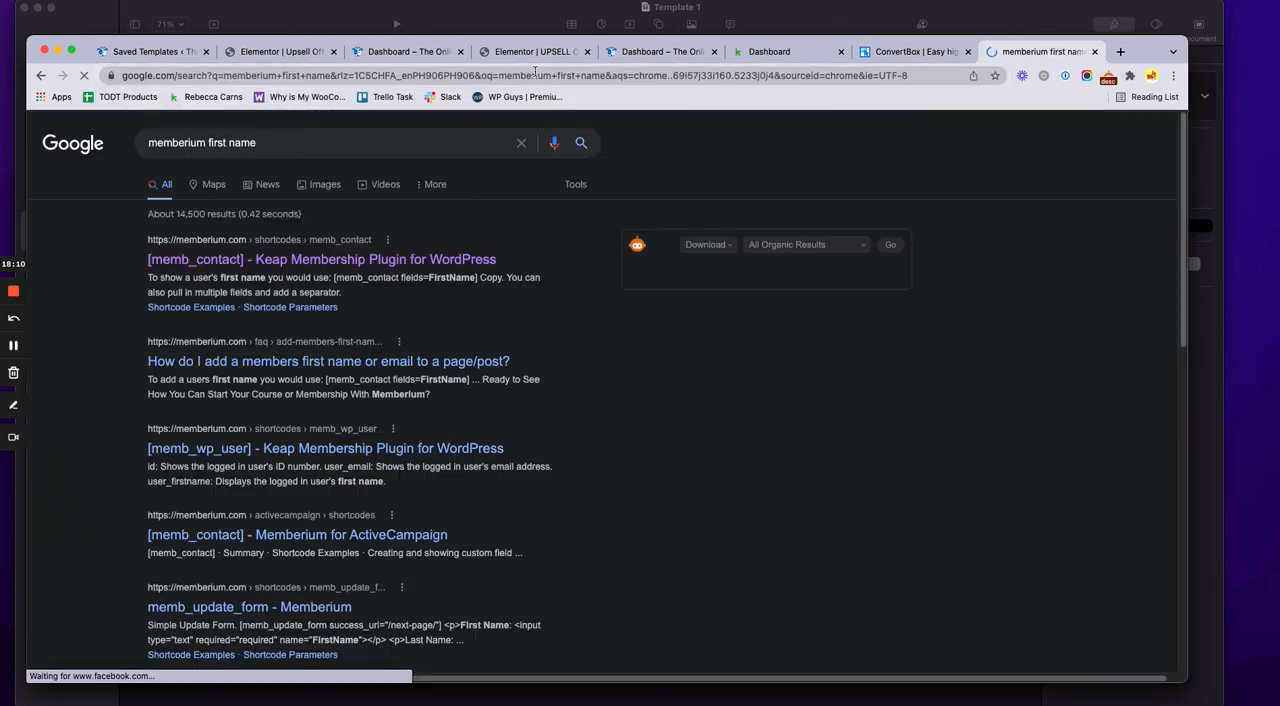
# Open Memberium's [memb_contact] documentation and highlight the [memb_contact fields=FirstName] example
pyautogui.click(372, 262)
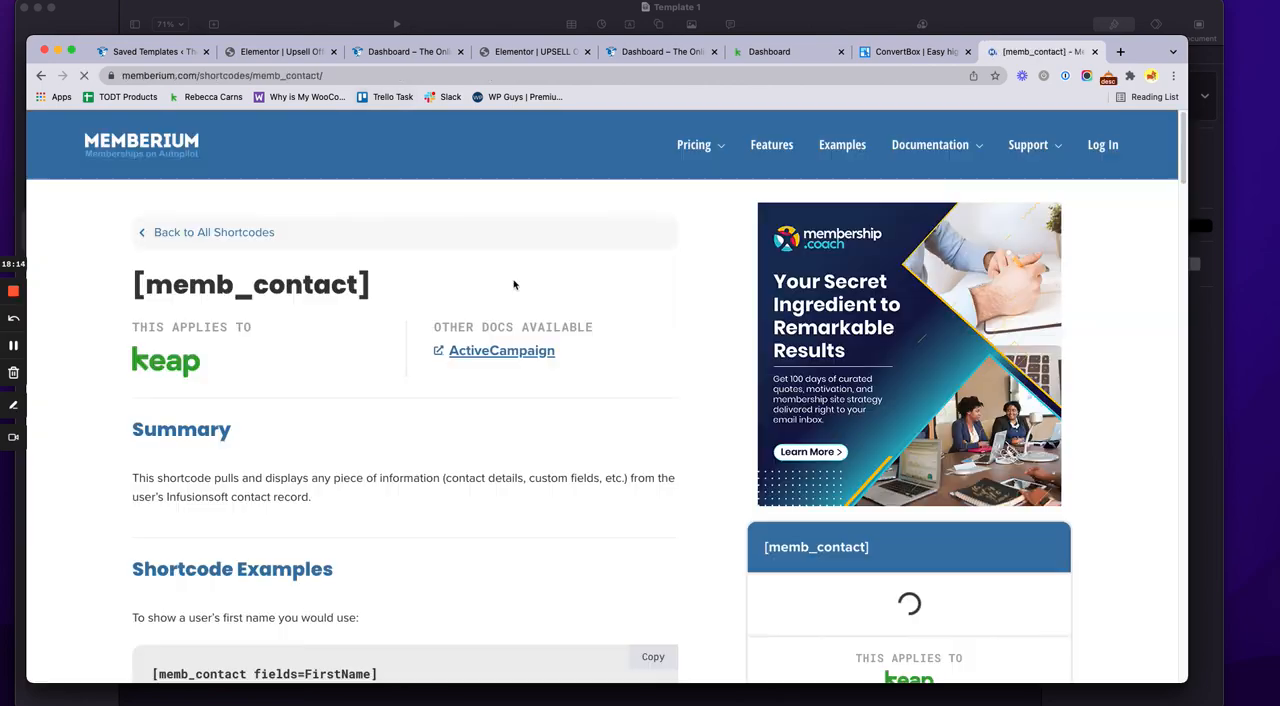
pyautogui.scroll(-5, 434, 434)
pyautogui.click(385, 281)
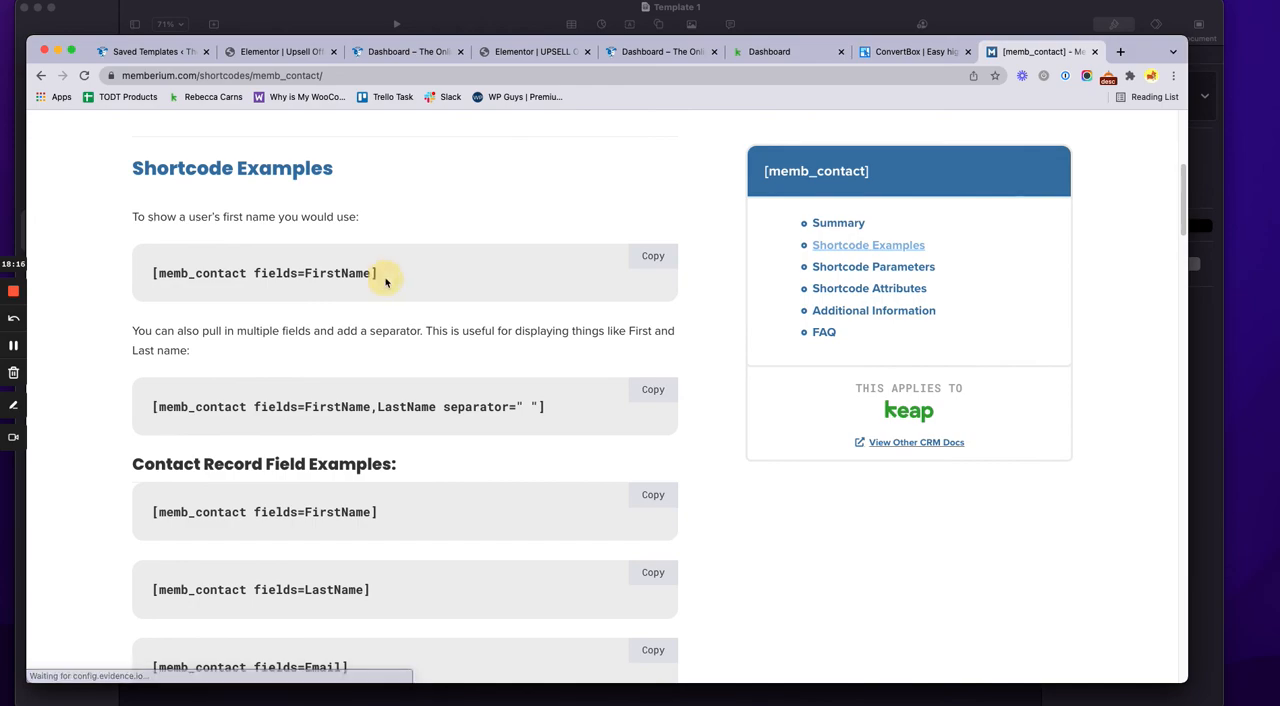
pyautogui.moveTo(385, 281); pyautogui.dragTo(155, 276)
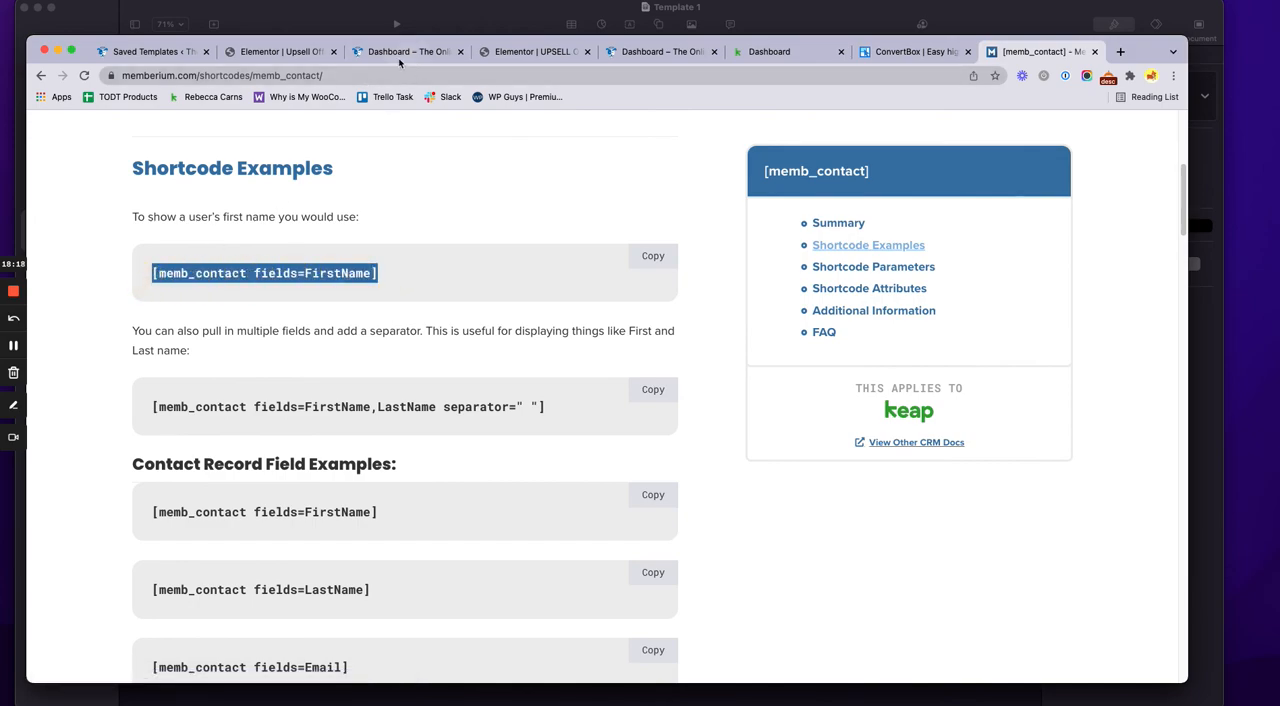
# Compare the first name in the popup's greeting with the [memb_contact fields=FirstName] example in the Memberium documentation
pyautogui.click(395, 55)
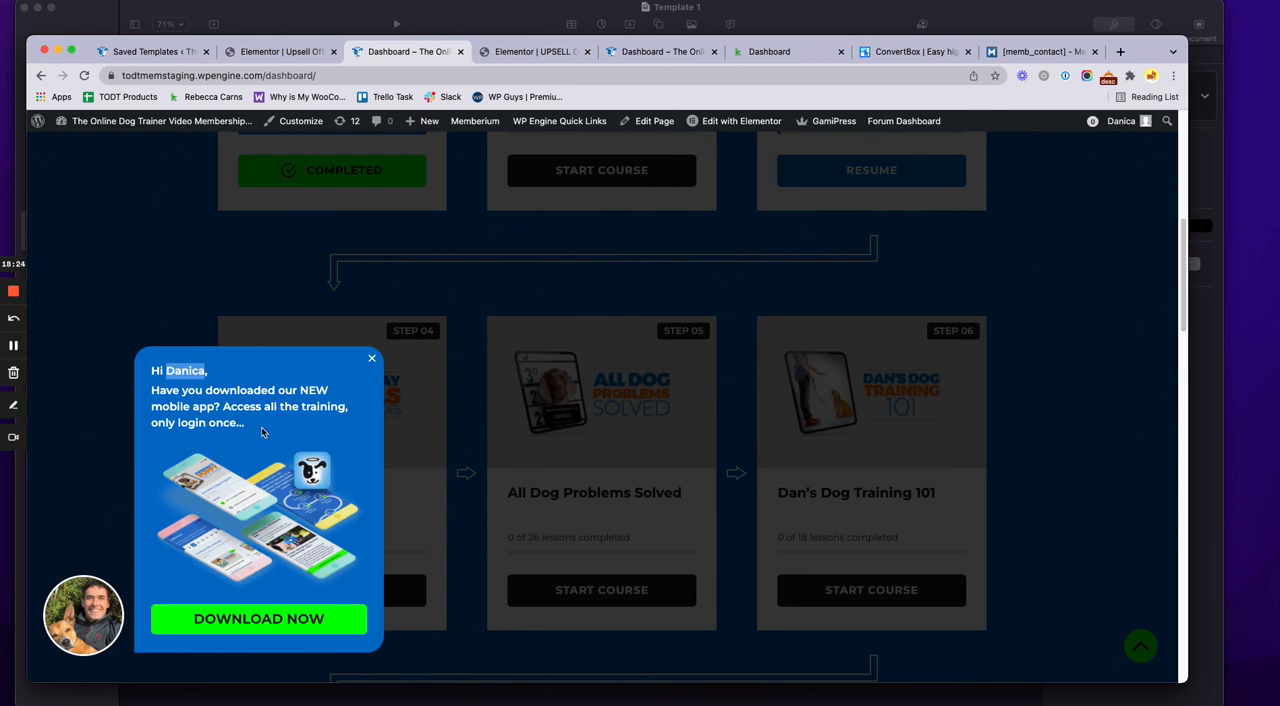
pyautogui.click(210, 390)
pyautogui.moveTo(167, 370); pyautogui.dragTo(205, 370)
pyautogui.click(183, 371)
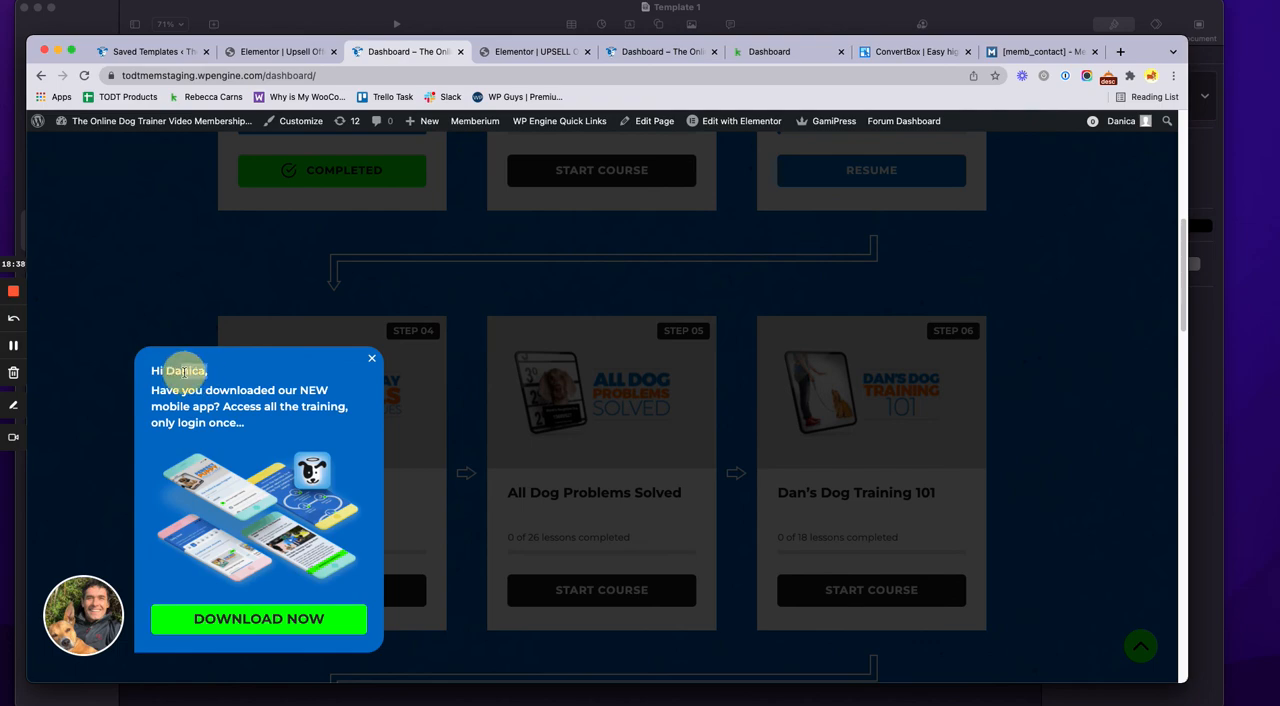
pyautogui.moveTo(183, 371); pyautogui.dragTo(164, 371)
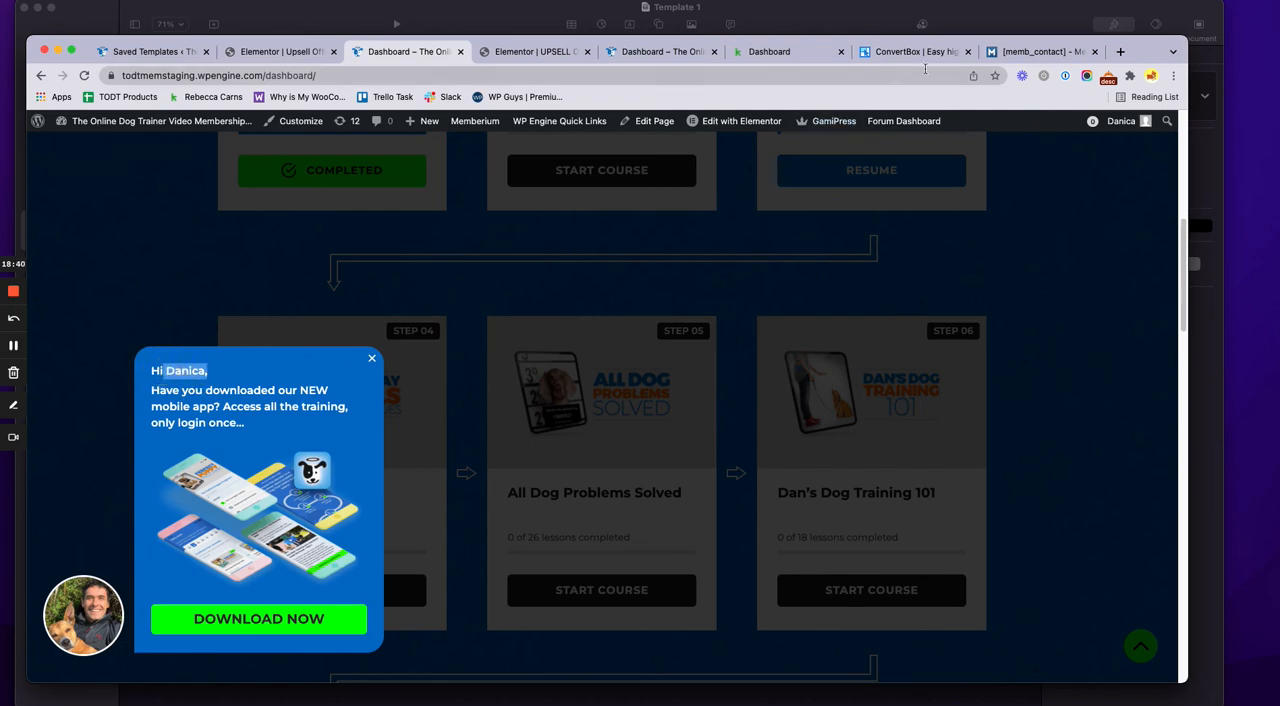
pyautogui.click(1051, 63)
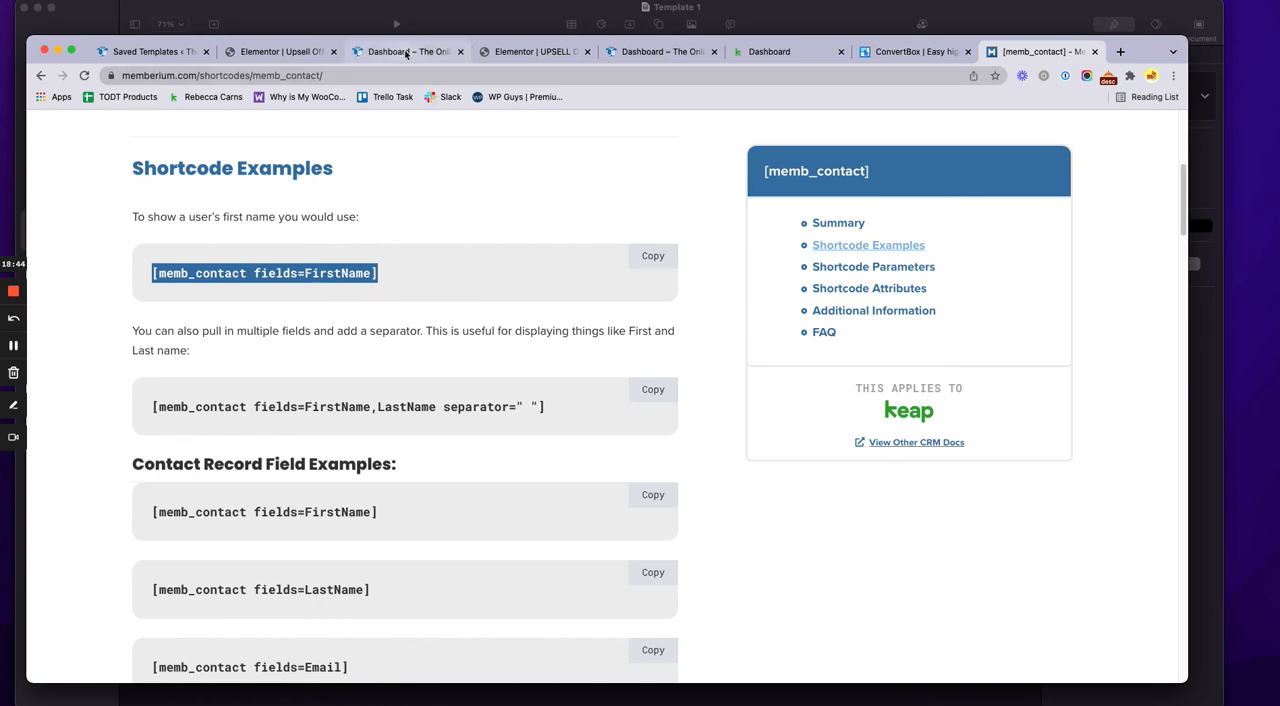
pyautogui.click(395, 276)
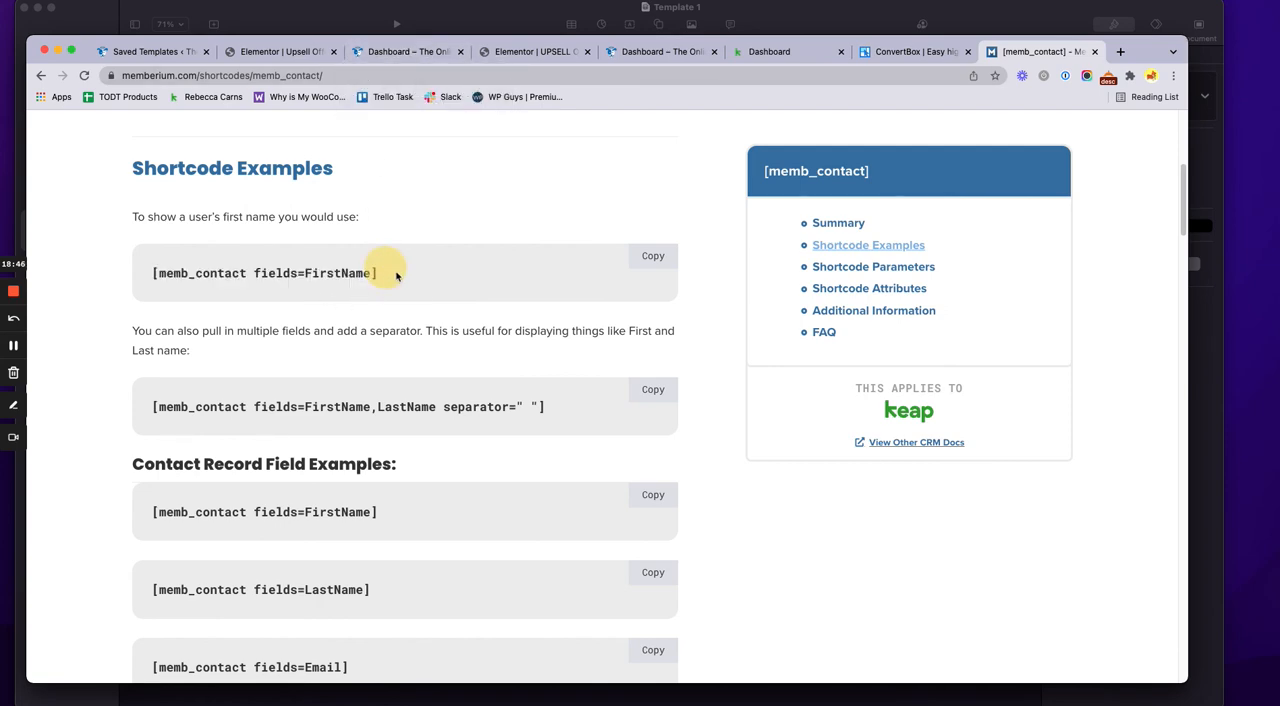
pyautogui.moveTo(420, 277); pyautogui.dragTo(134, 274)
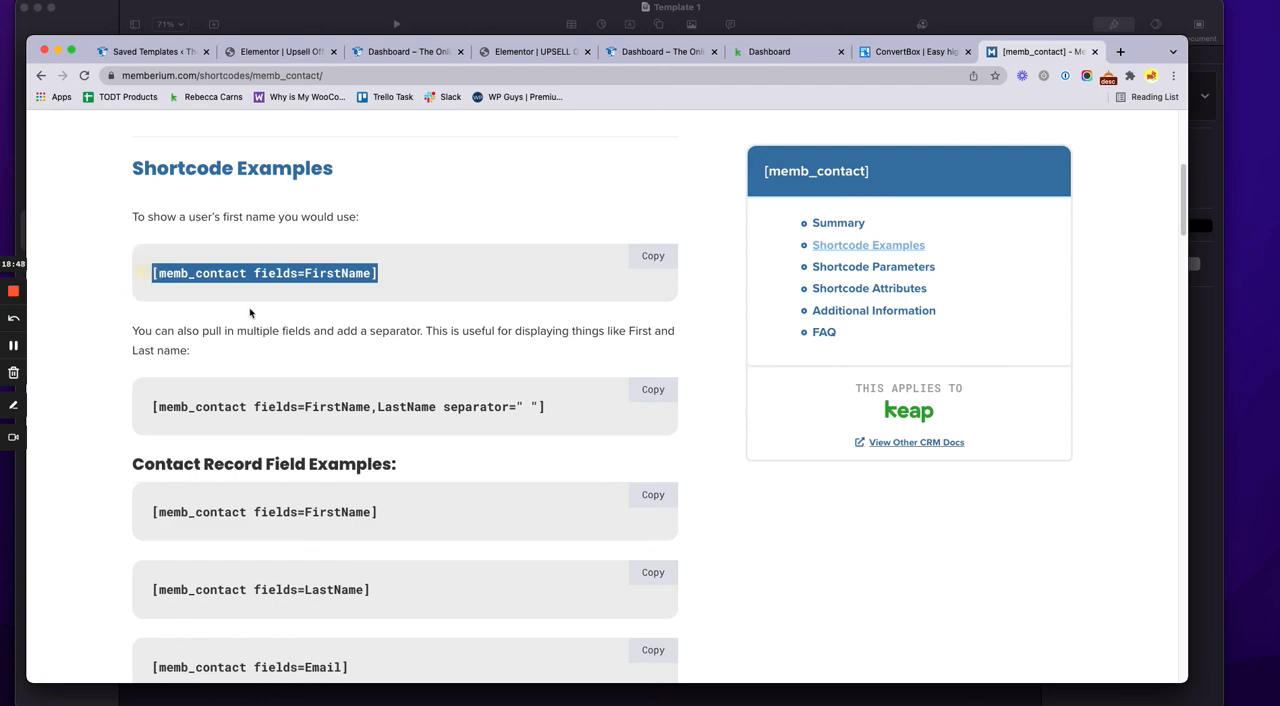
# Highlight "Access all the training, only login once..." in the dashboard's mobile app popup, and close the popup
pyautogui.click(420, 51)
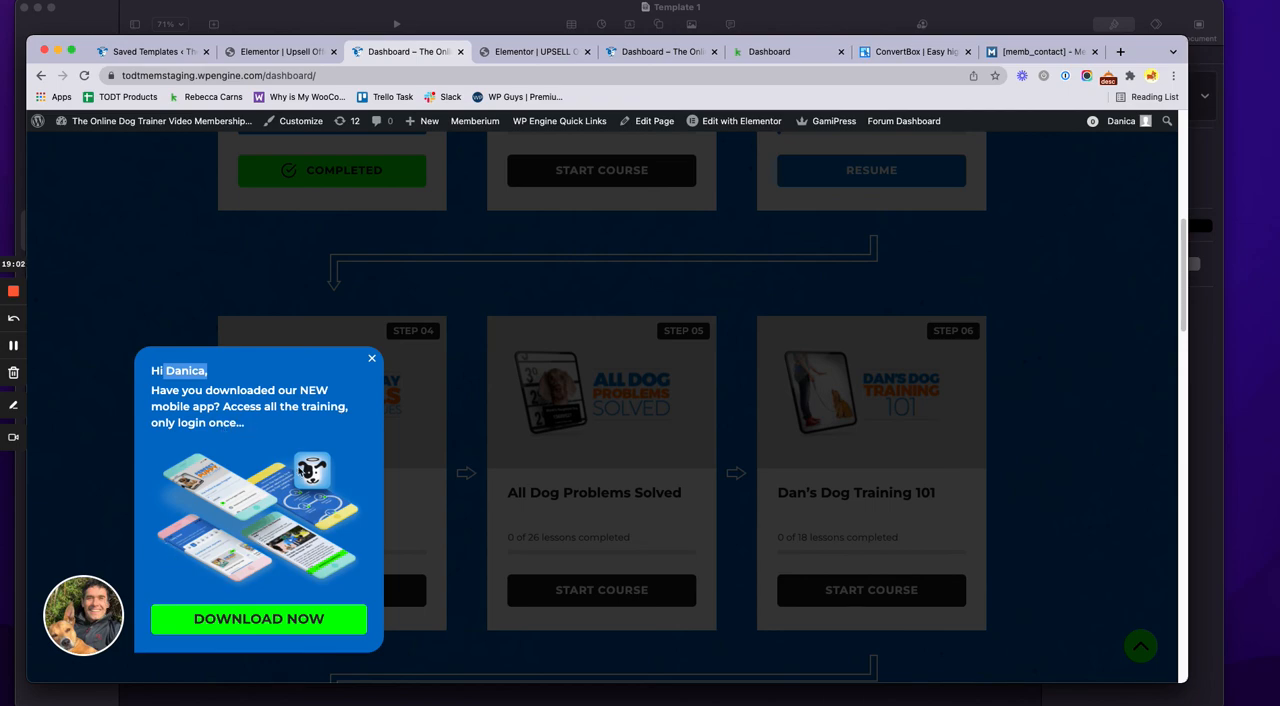
pyautogui.moveTo(250, 430)
pyautogui.mouseDown()
pyautogui.moveTo(218, 410)
pyautogui.moveTo(260, 427)
pyautogui.mouseUp()
pyautogui.click(227, 408)
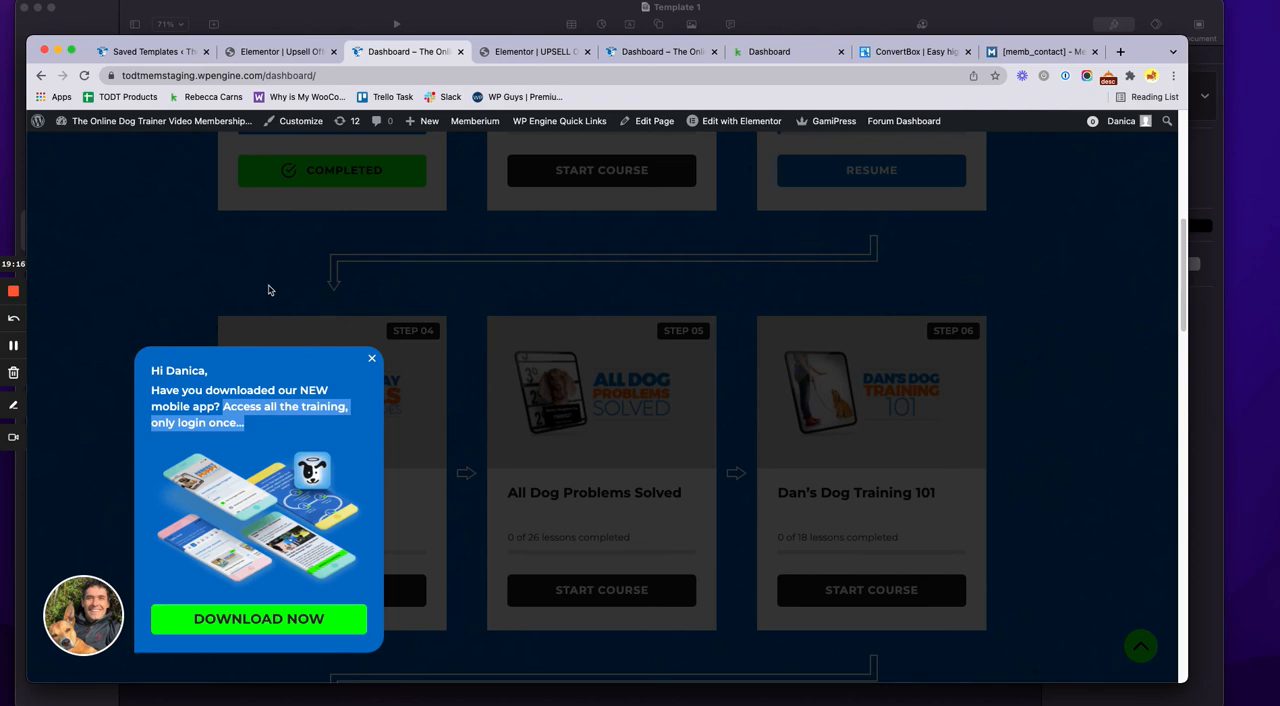
pyautogui.click(371, 361)
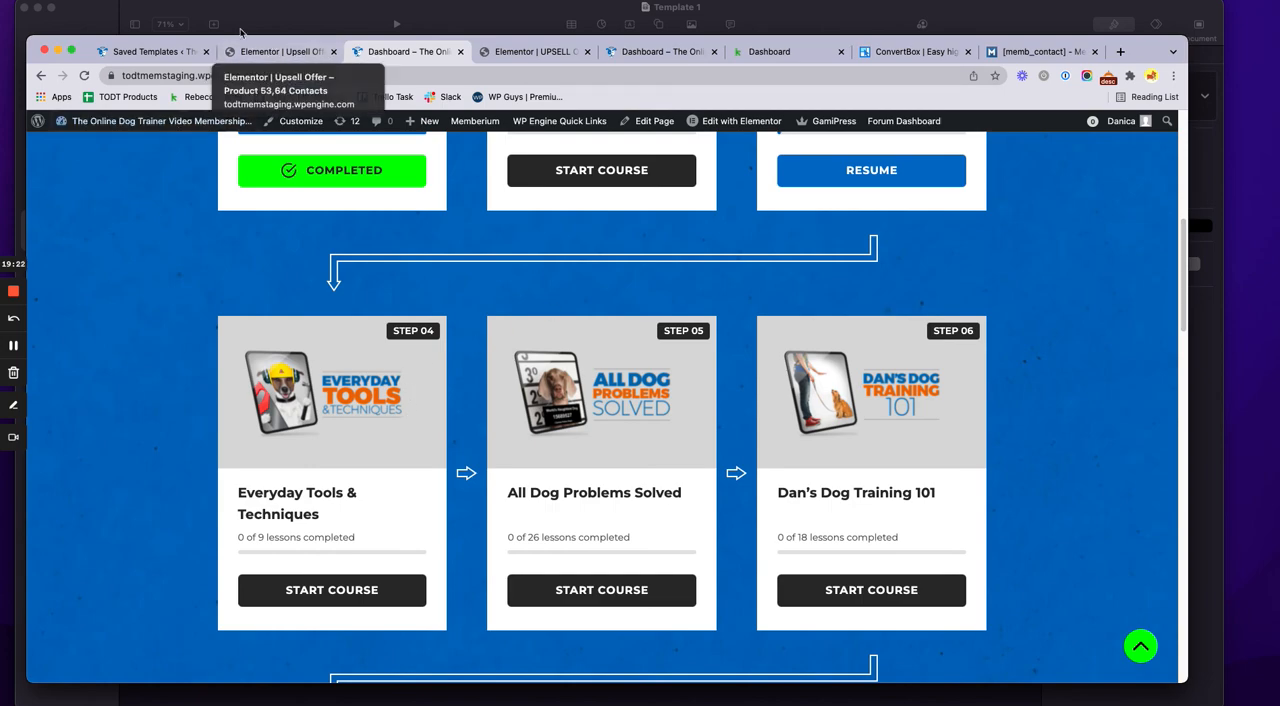
# Switch to the Keynote presentation showing the closing "Thanks for watching!" slide
pyautogui.click(12, 349)
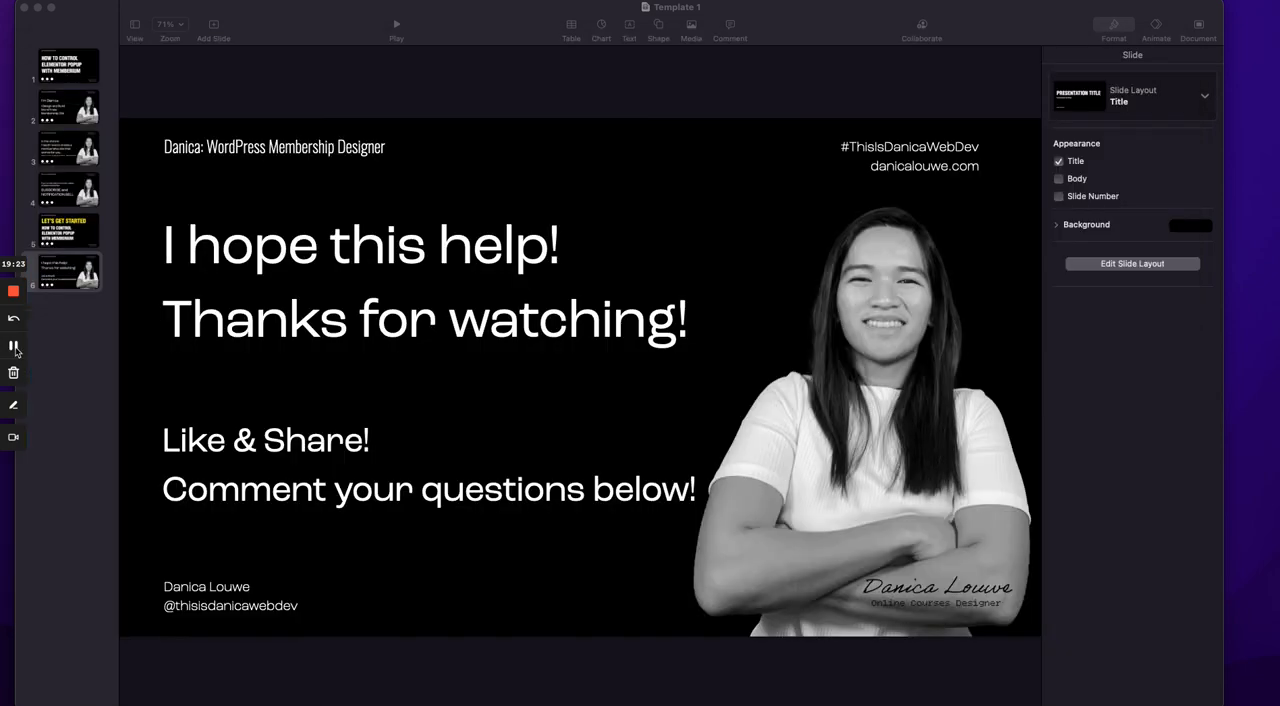
pyautogui.click(476, 211)
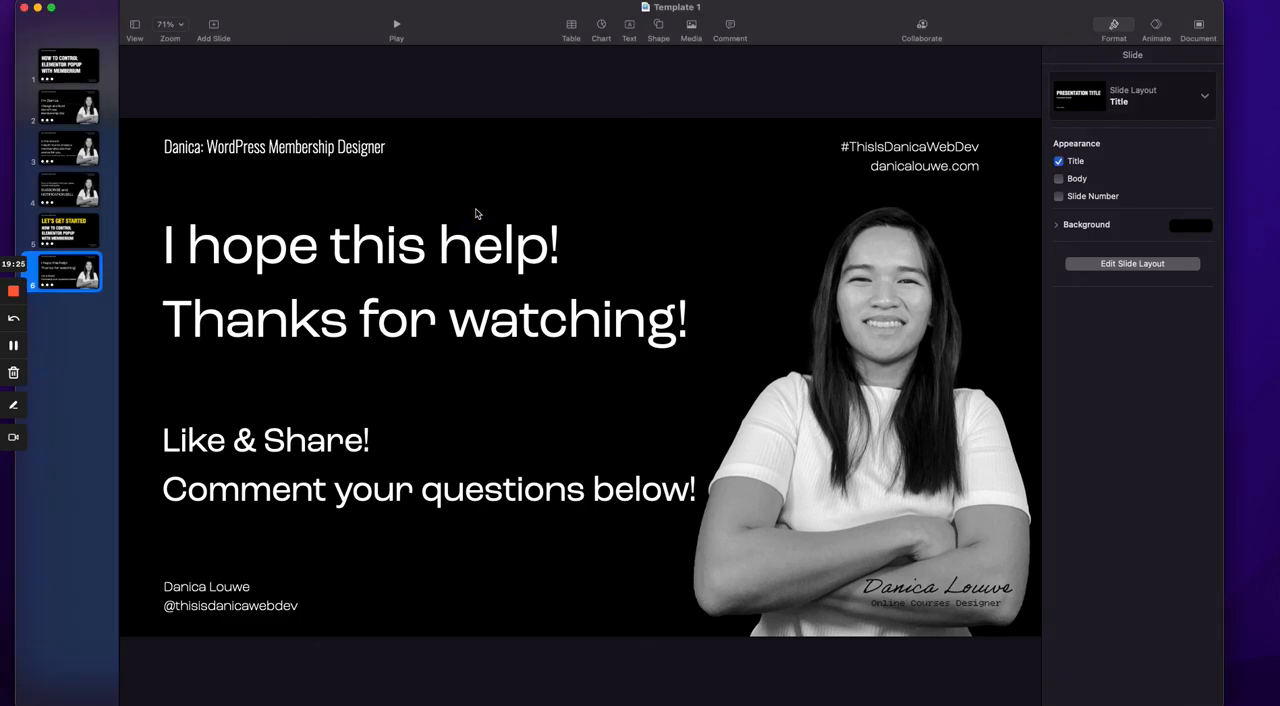